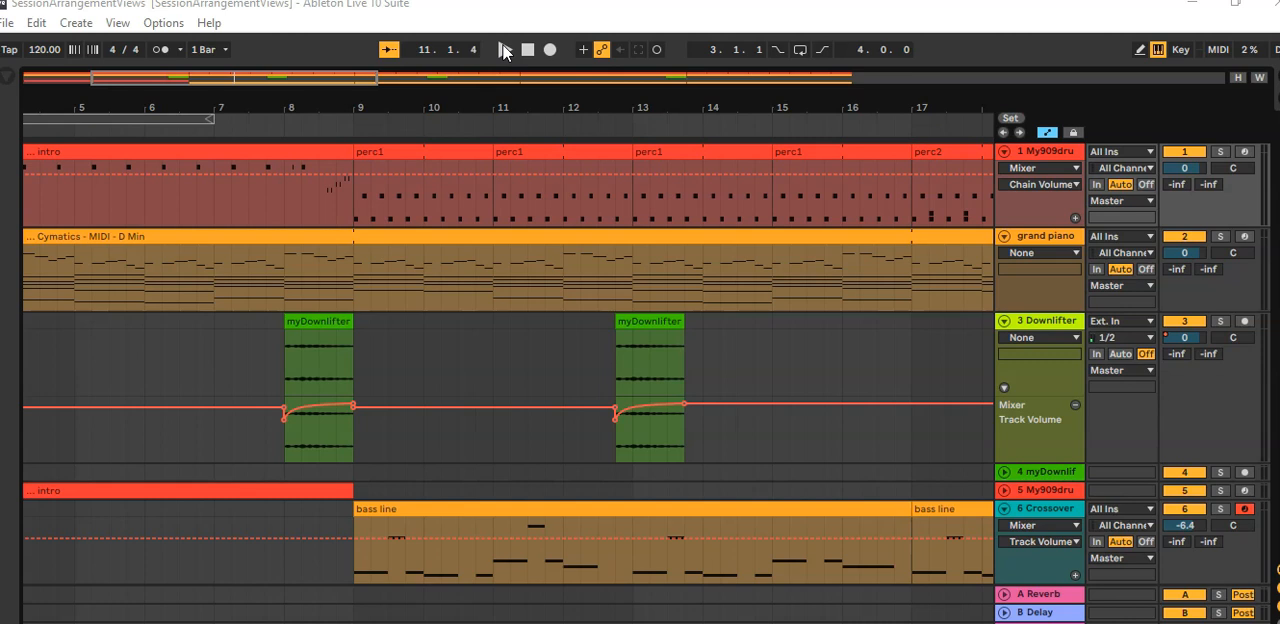
Step: Play the finished example arrangement
left_click(504, 50)
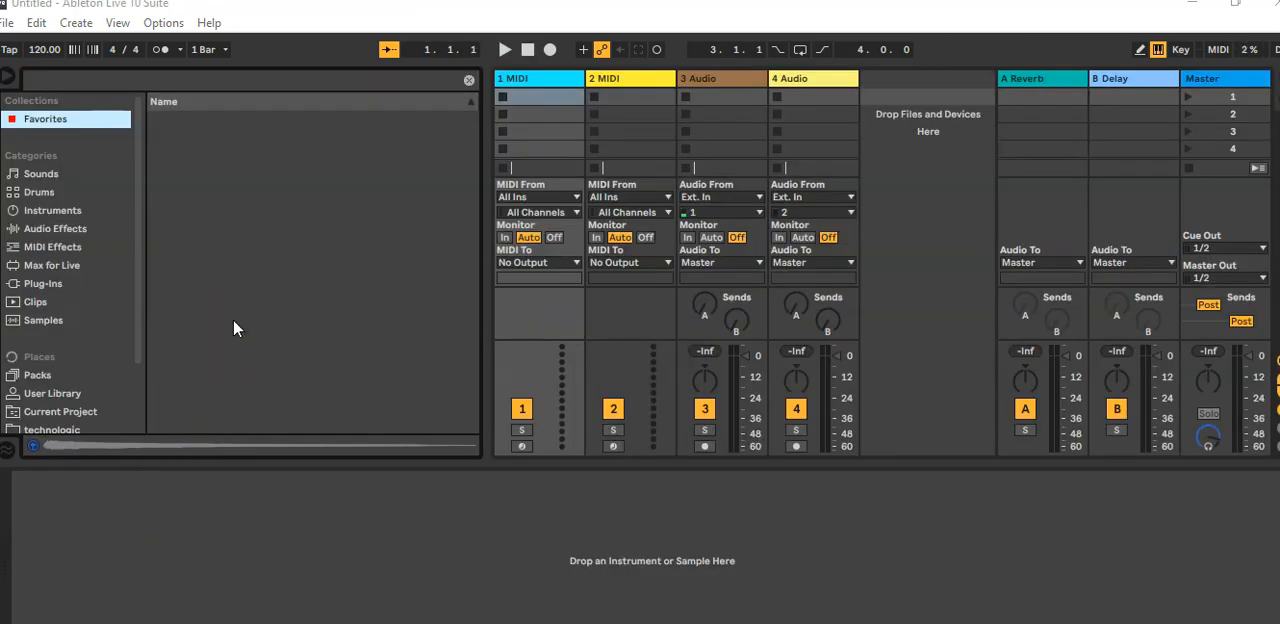
Step: Narrow the browser so the session tracks get more room
left_click(10, 24)
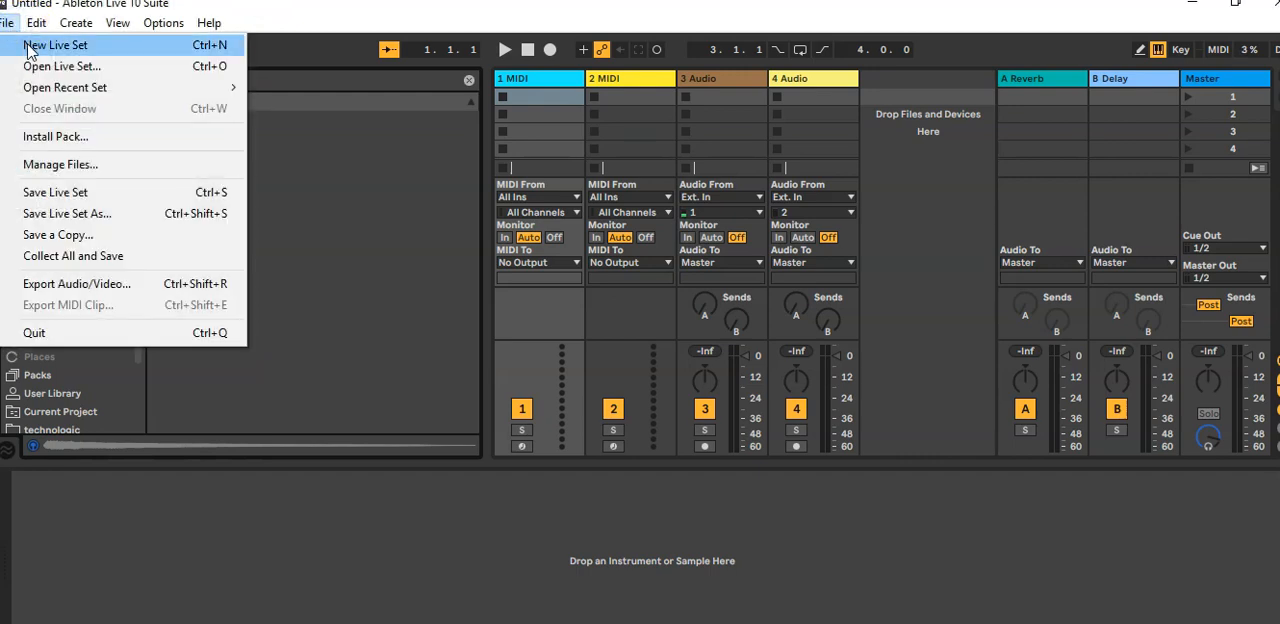
left_click(326, 124)
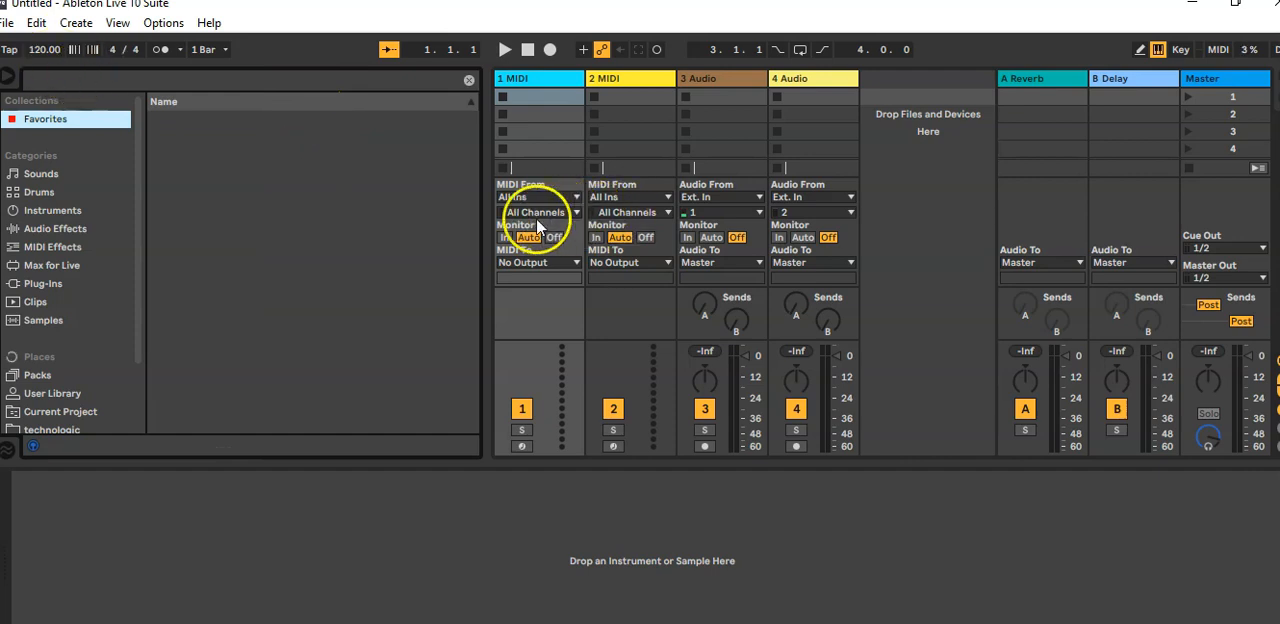
left_click_drag(487, 219, 287, 233)
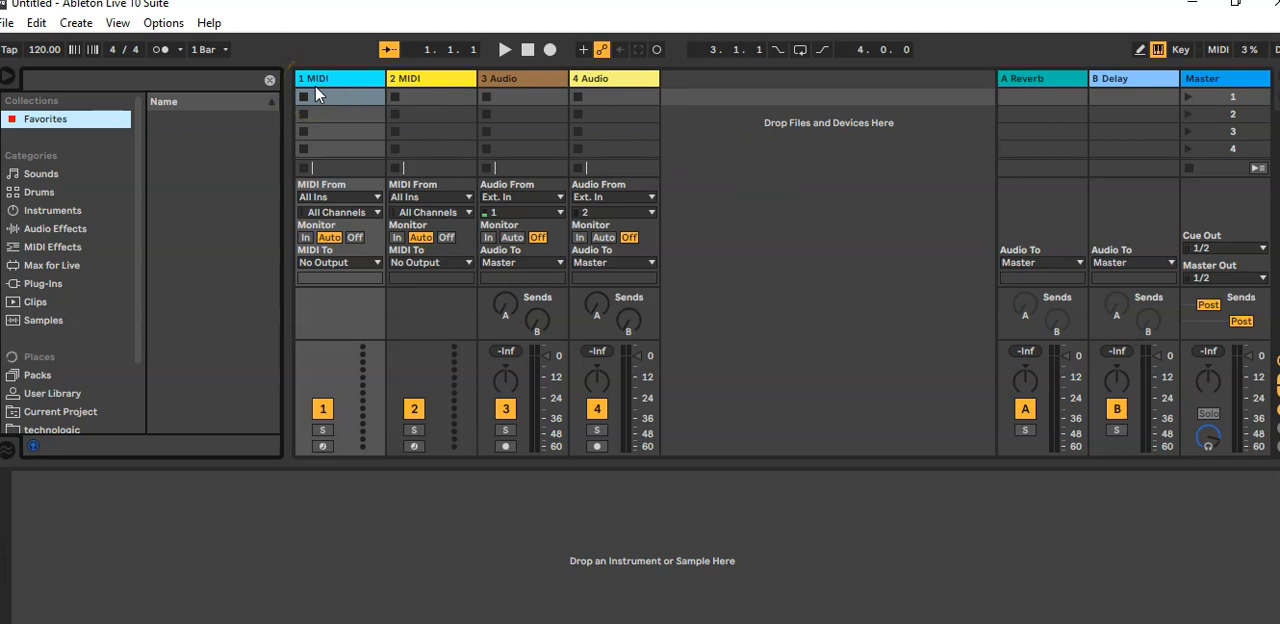
Step: Compare the Session and Arrangement views by switching between them, ending in Session View
key("Tab")
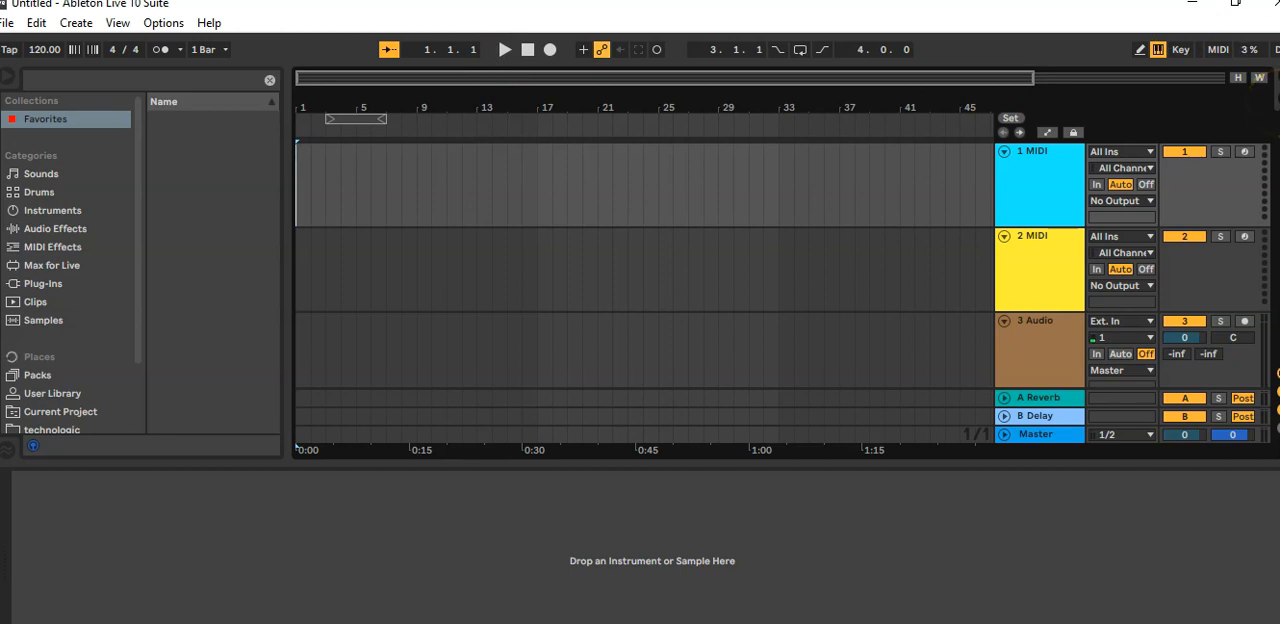
key("Tab")
key("Tab")
left_click(1262, 72)
left_click(1272, 88)
key("Tab")
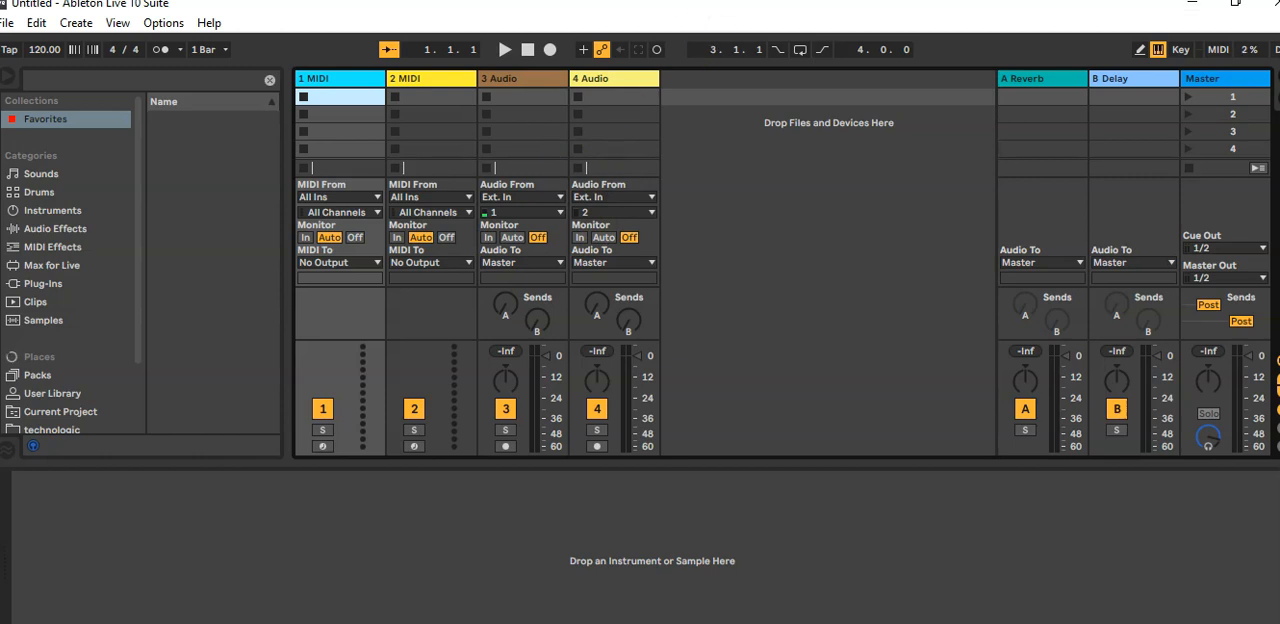
key("Tab")
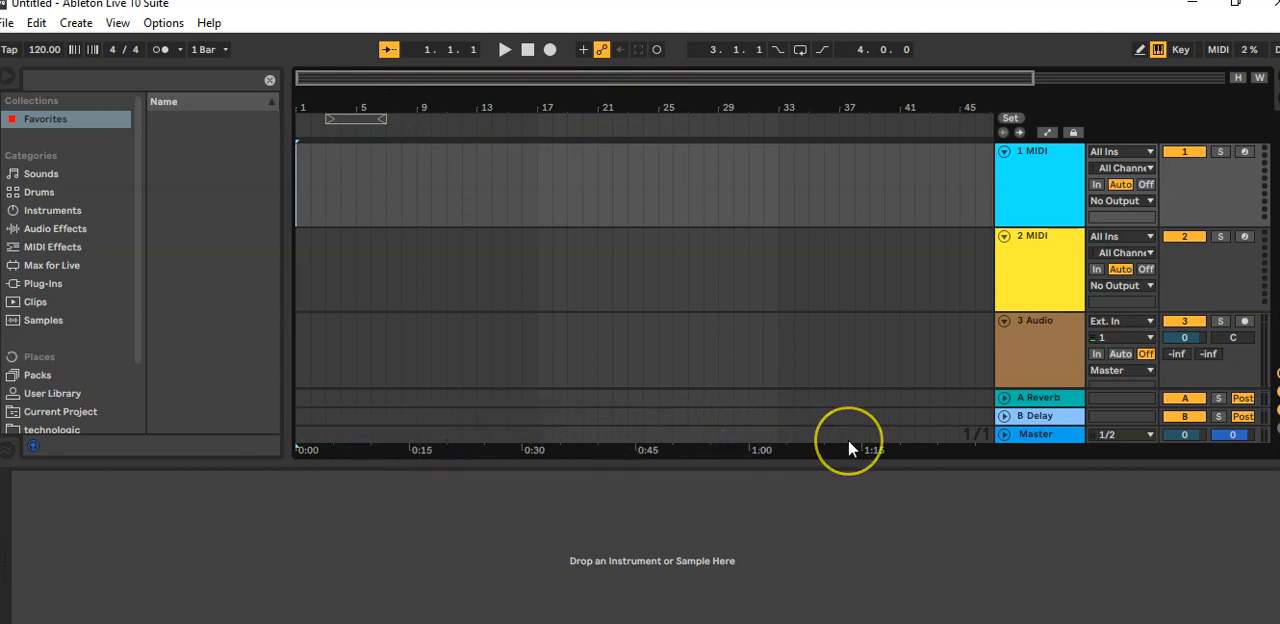
key("Tab")
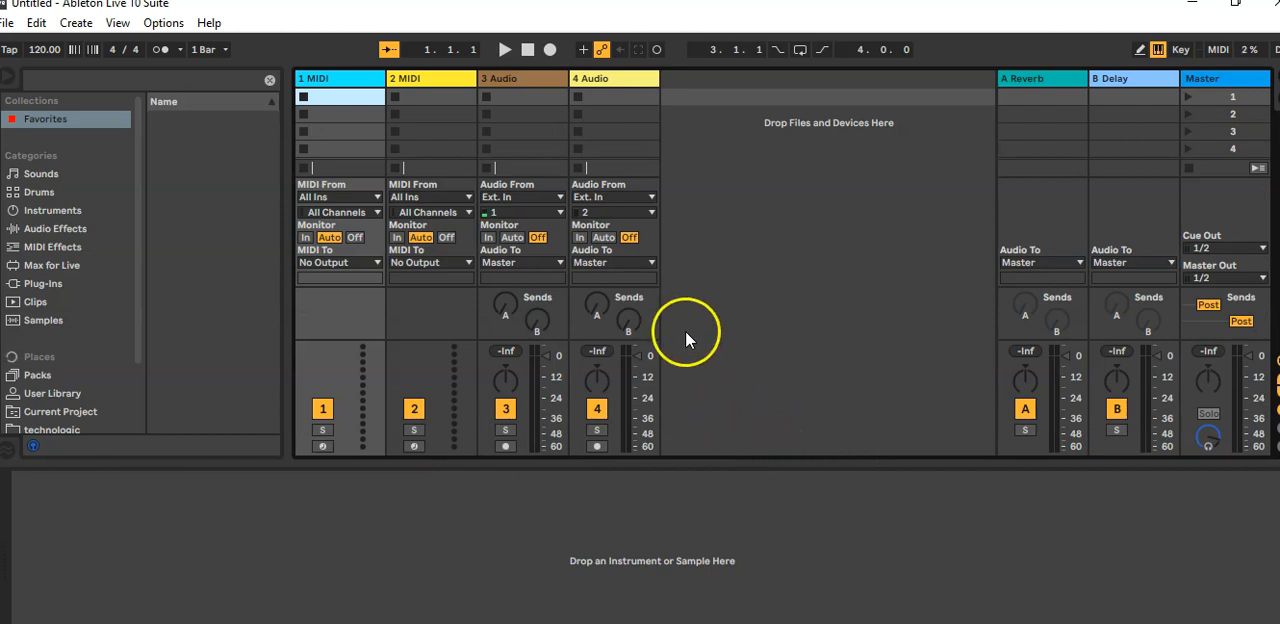
Step: Search the instruments for "grand piano" and load the Simpler Grand Piano preset onto the first MIDI track
left_click(63, 79)
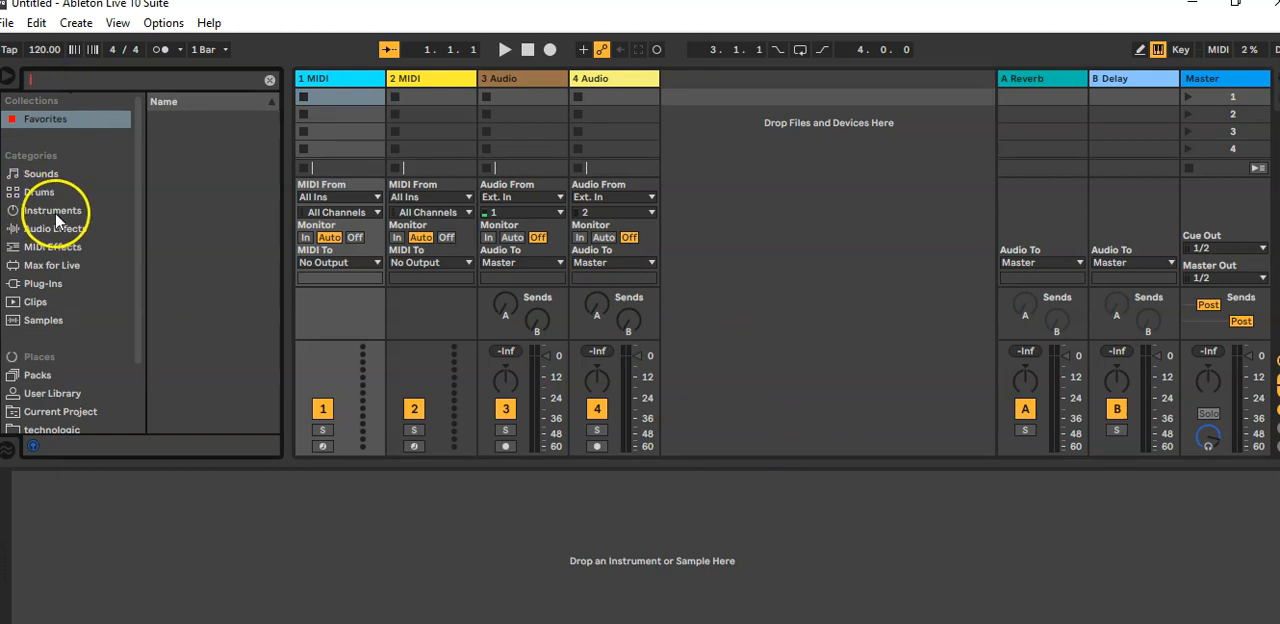
left_click(58, 210)
left_click(52, 81)
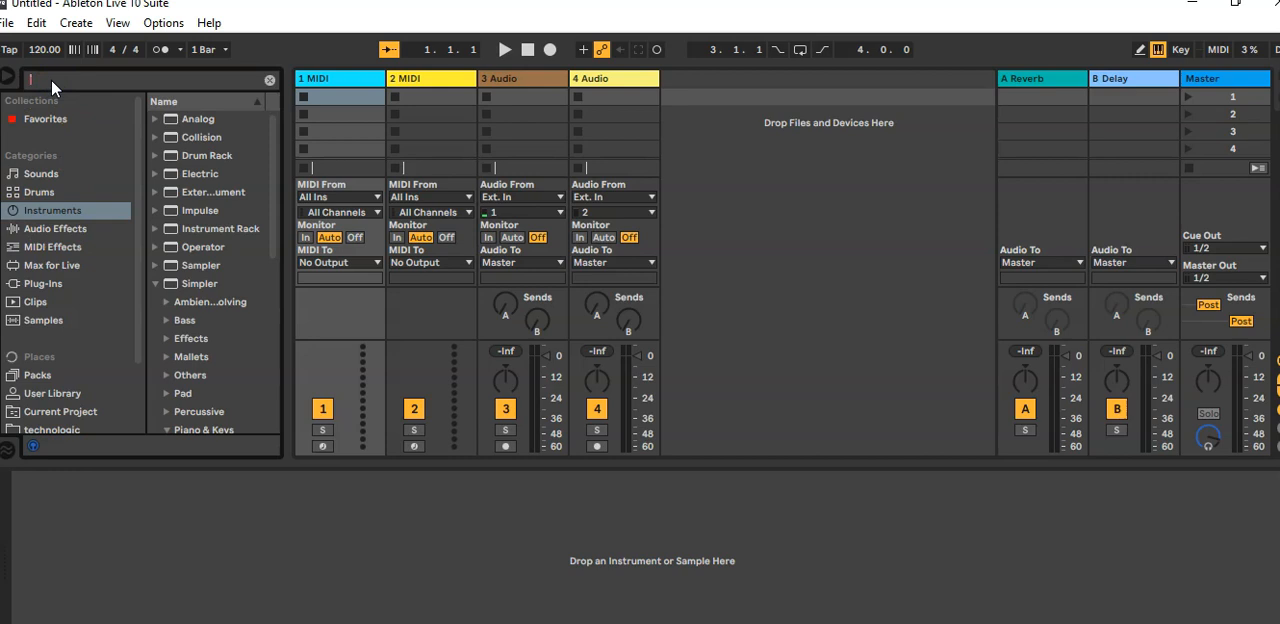
type("grand piano")
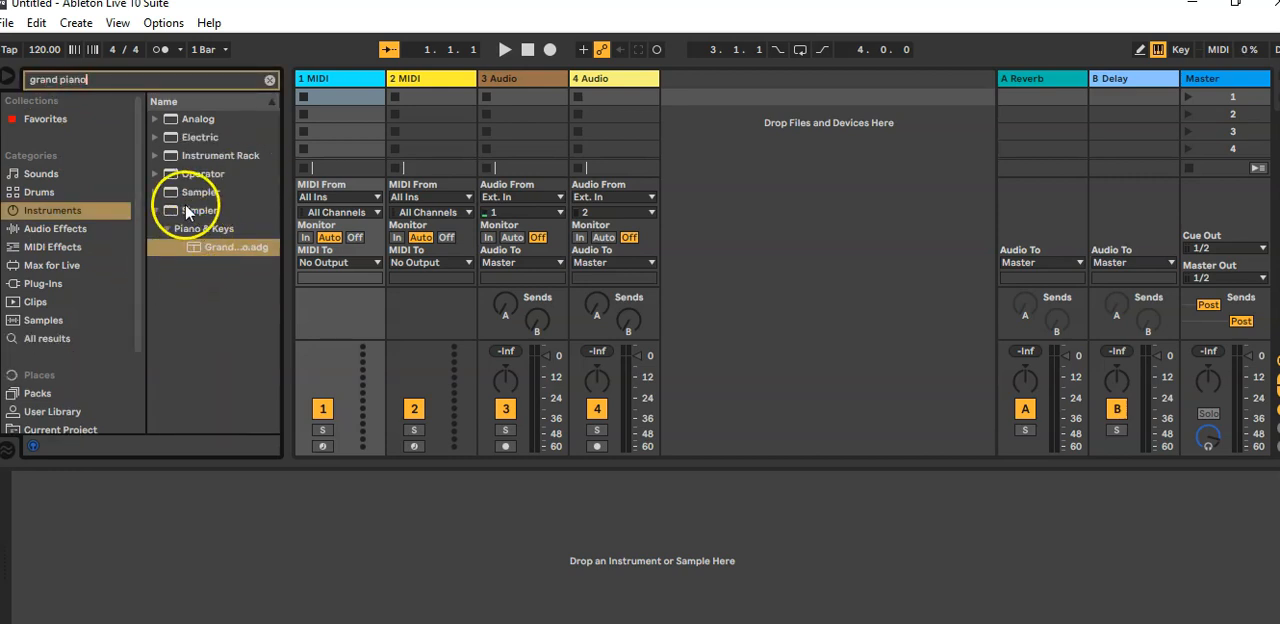
left_click(221, 246)
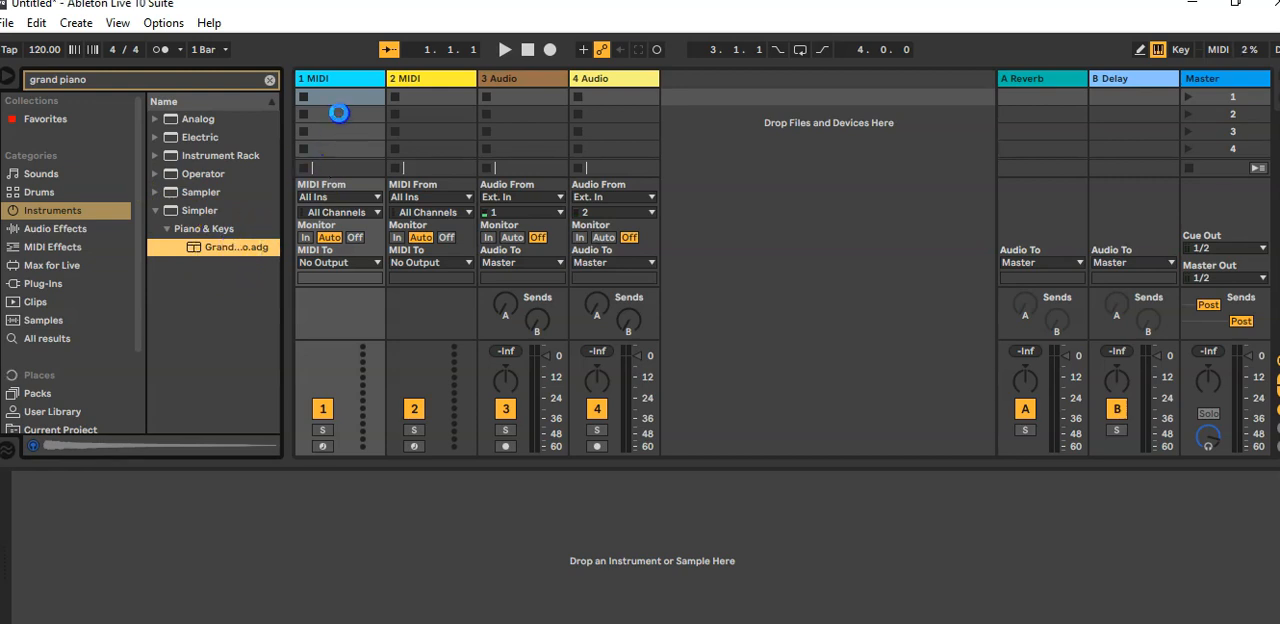
left_click_drag(339, 113, 340, 118)
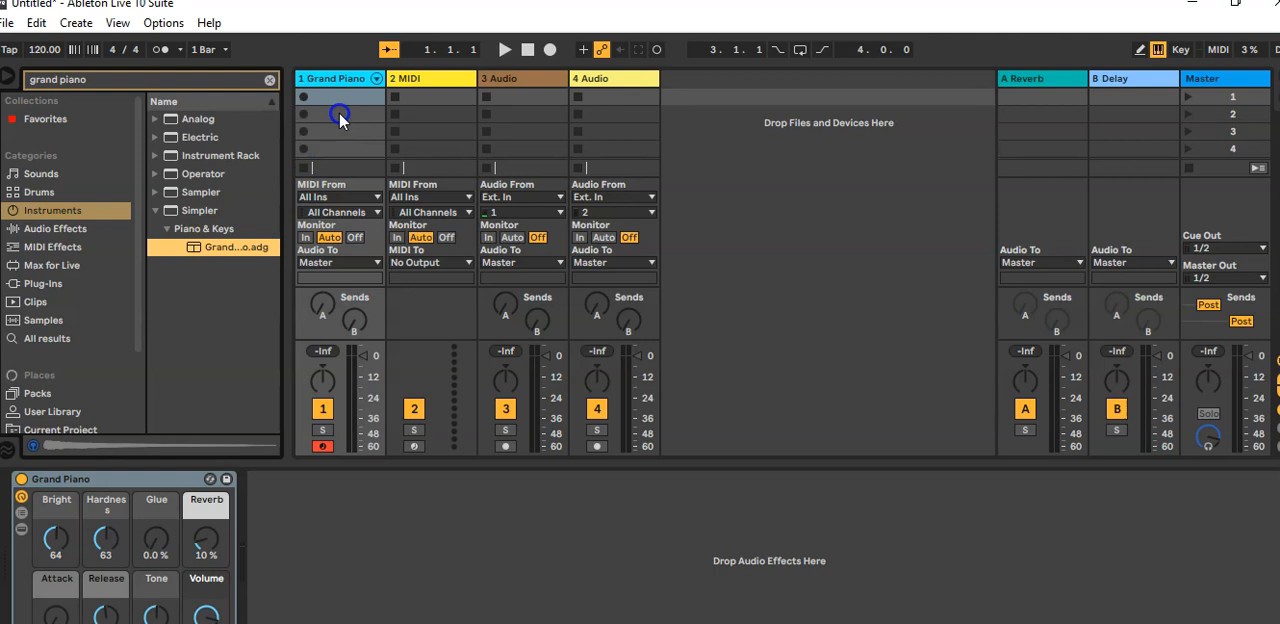
Step: Add "Cymatics - MIDI Chord Progression 2 - D Min.mid" from Ableton Samples to the Grand Piano track's first clip slot and hide the browser
left_click_drag(140, 226, 143, 337)
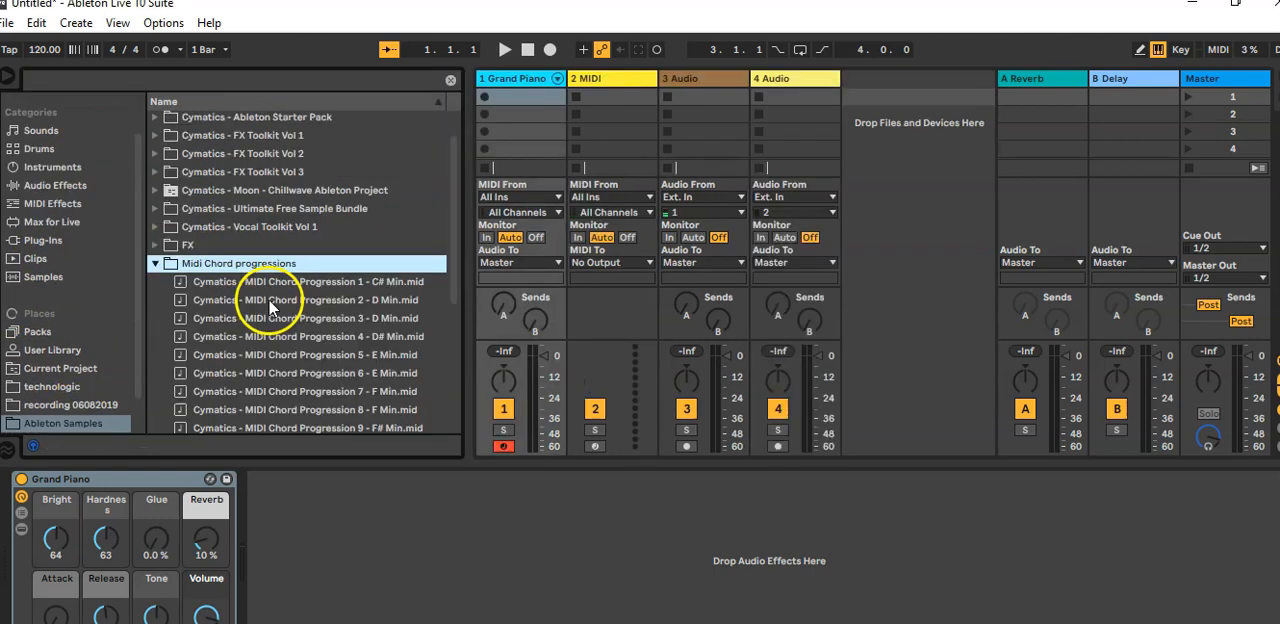
left_click(270, 300)
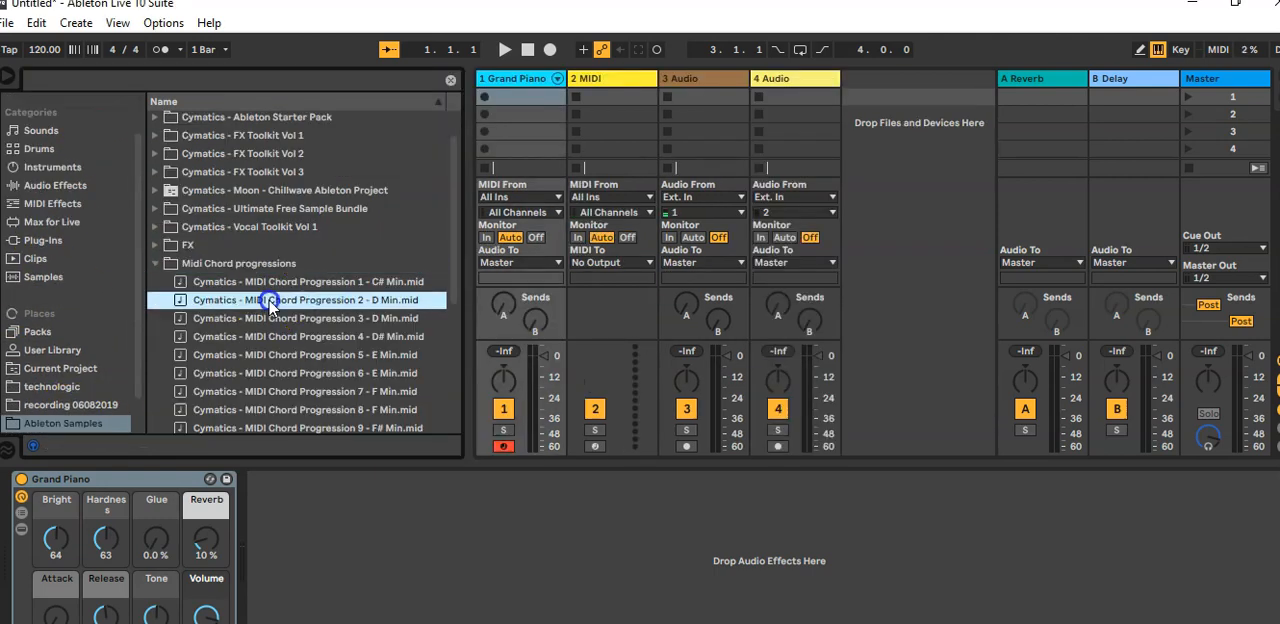
left_click_drag(270, 300, 510, 96)
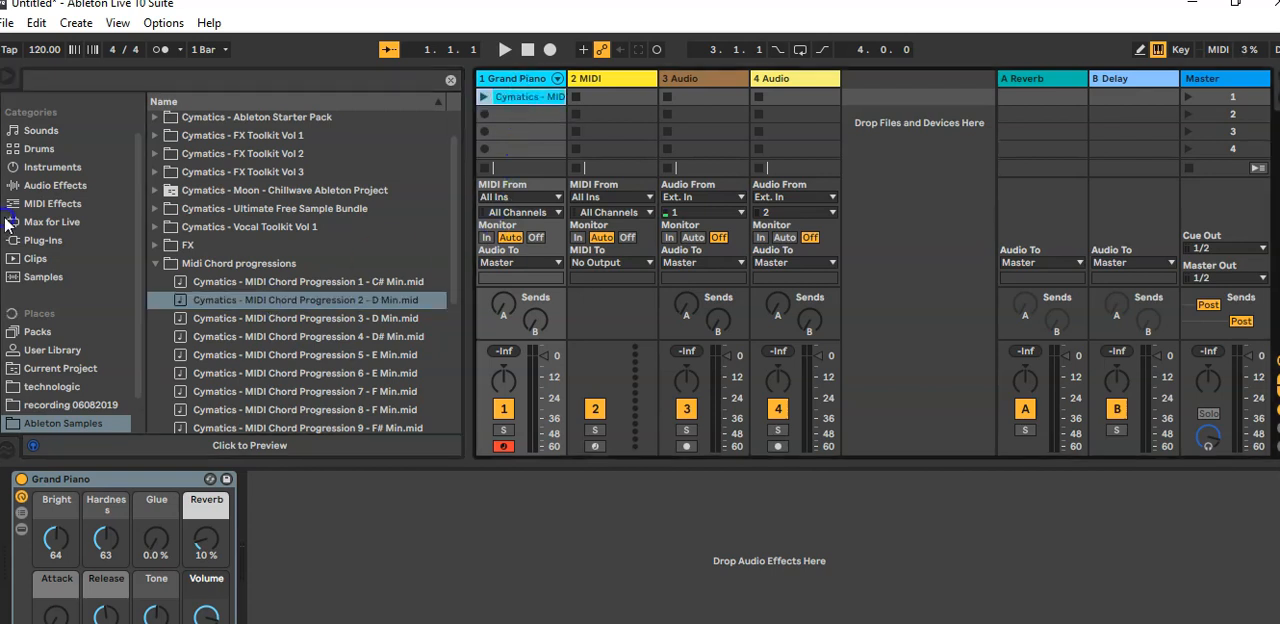
left_click(10, 77)
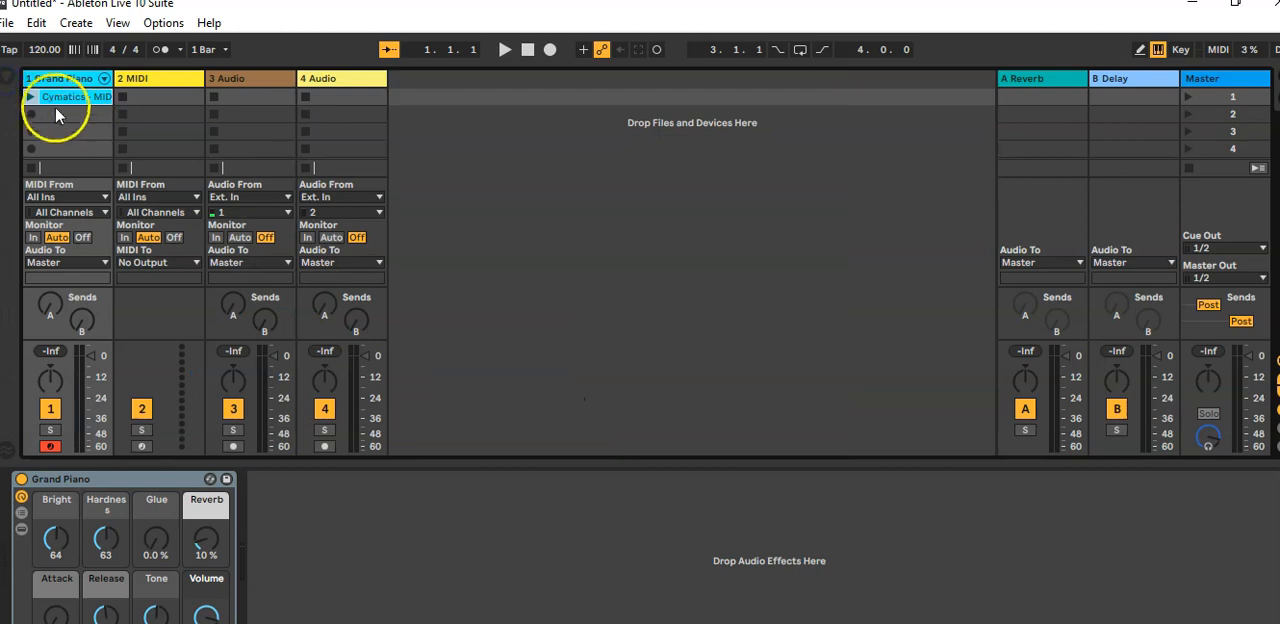
Step: While the chord clip plays, set the Grand Piano's Bright to 72, Hardness to 60, Glue to 60% and Reverb to 56%
left_click(30, 98)
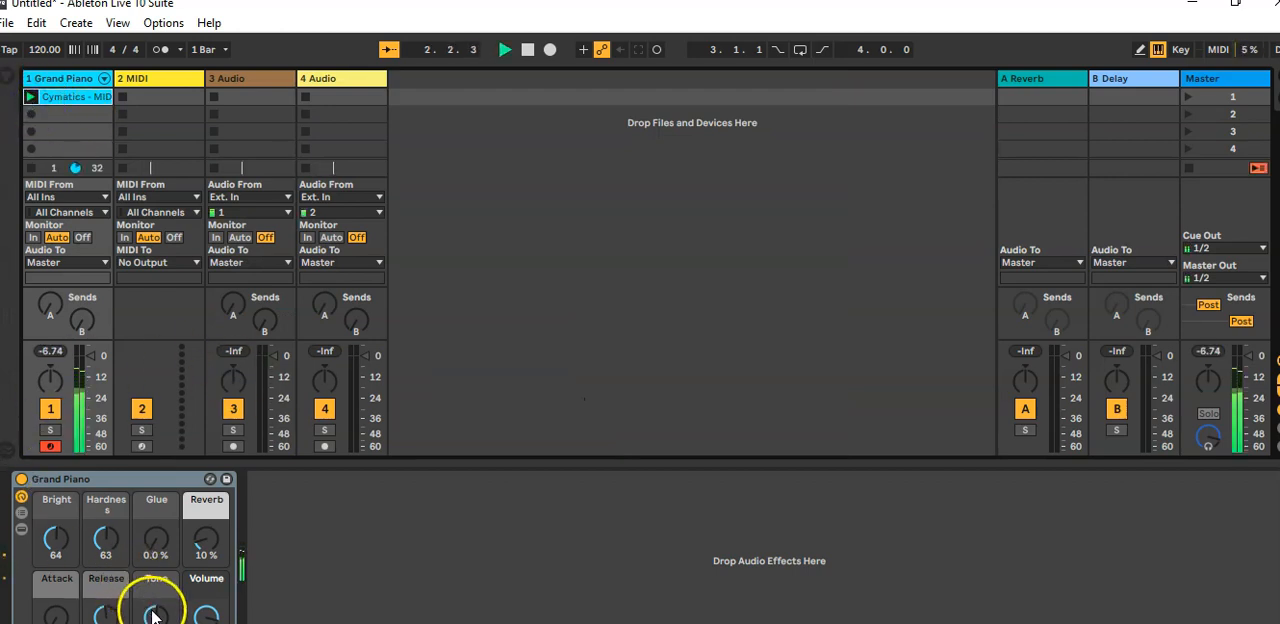
left_click_drag(200, 538, 208, 463)
left_click_drag(150, 535, 150, 470)
left_click_drag(95, 538, 80, 617)
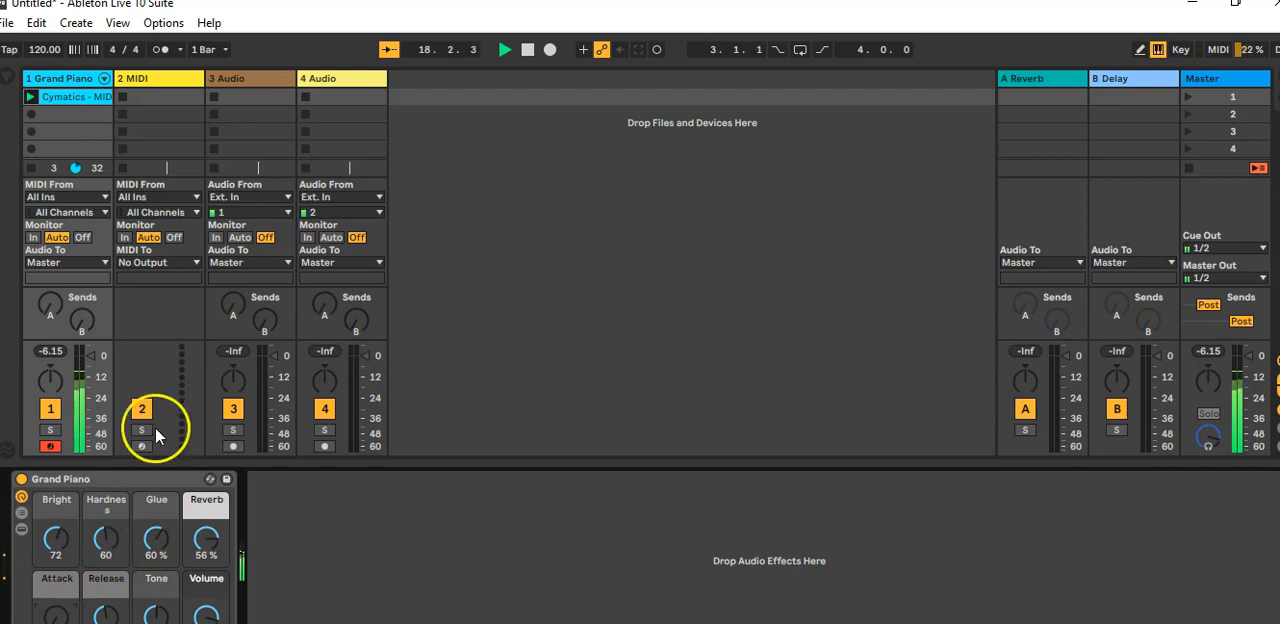
key("space")
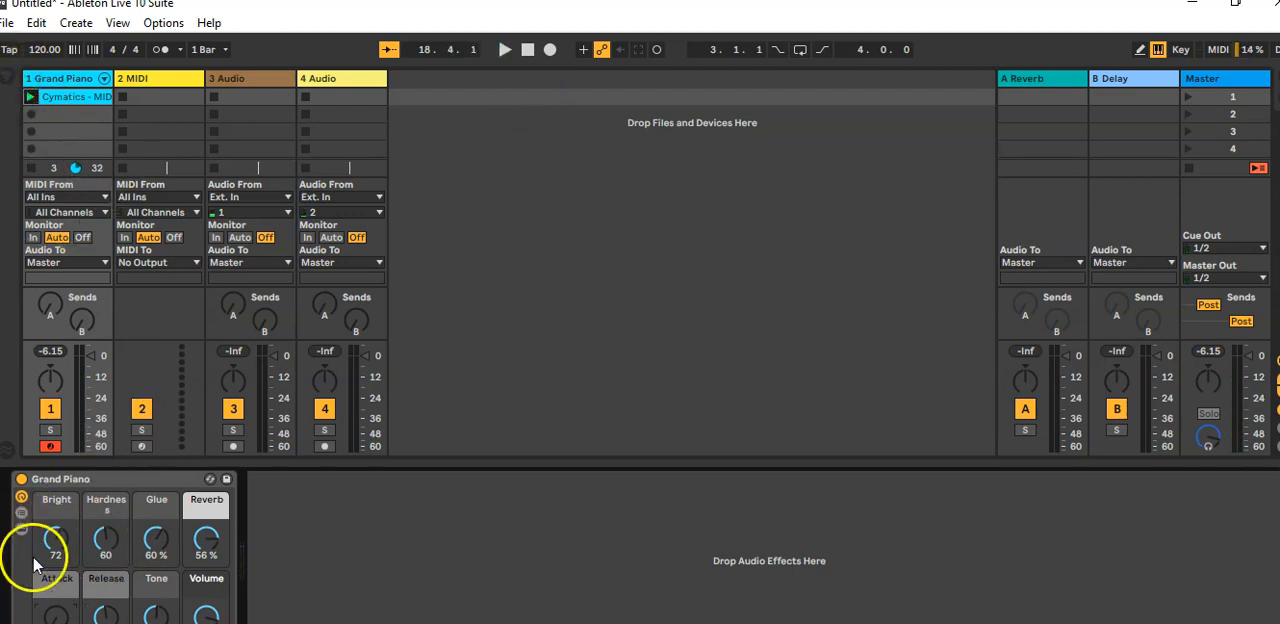
Step: Show the browser again and load an empty Drum Rack onto the second MIDI track
key("ctrl+alt+b")
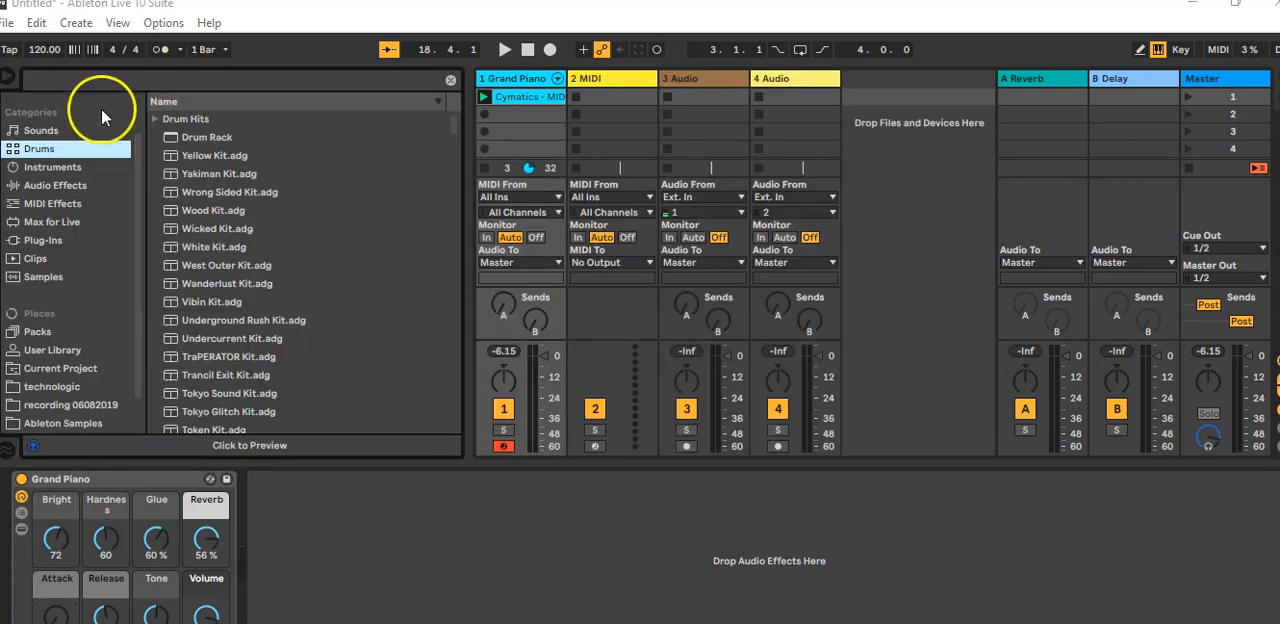
left_click(81, 86)
left_click(190, 137)
left_click(24, 150)
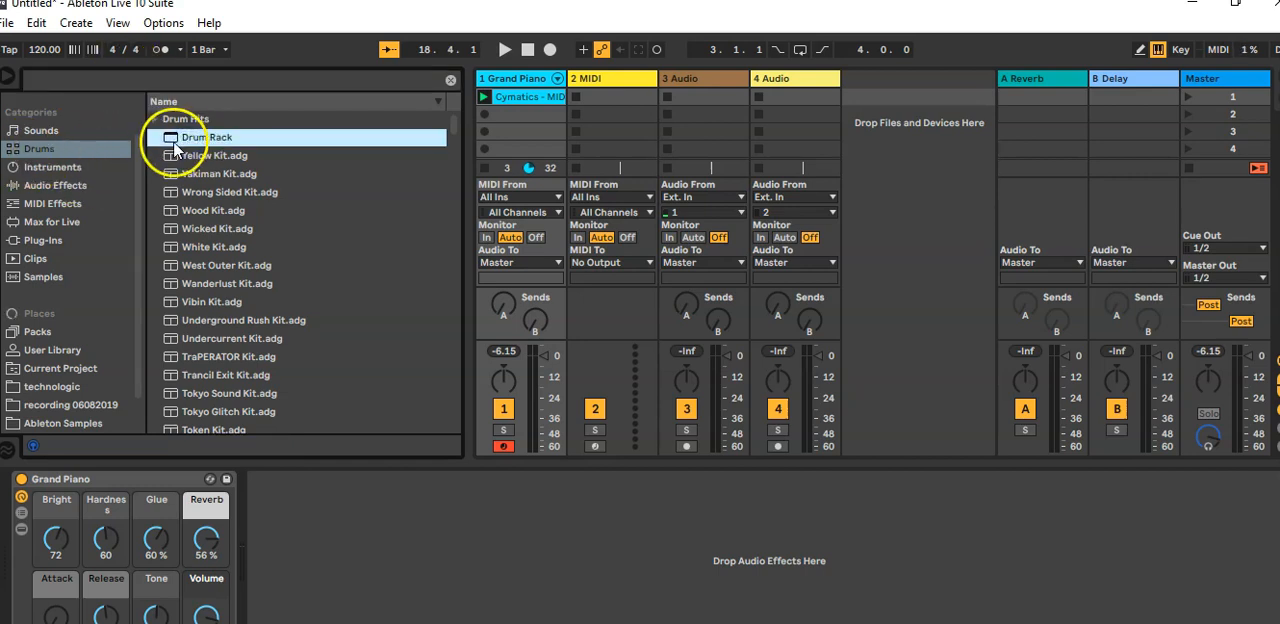
left_click_drag(197, 137, 612, 106)
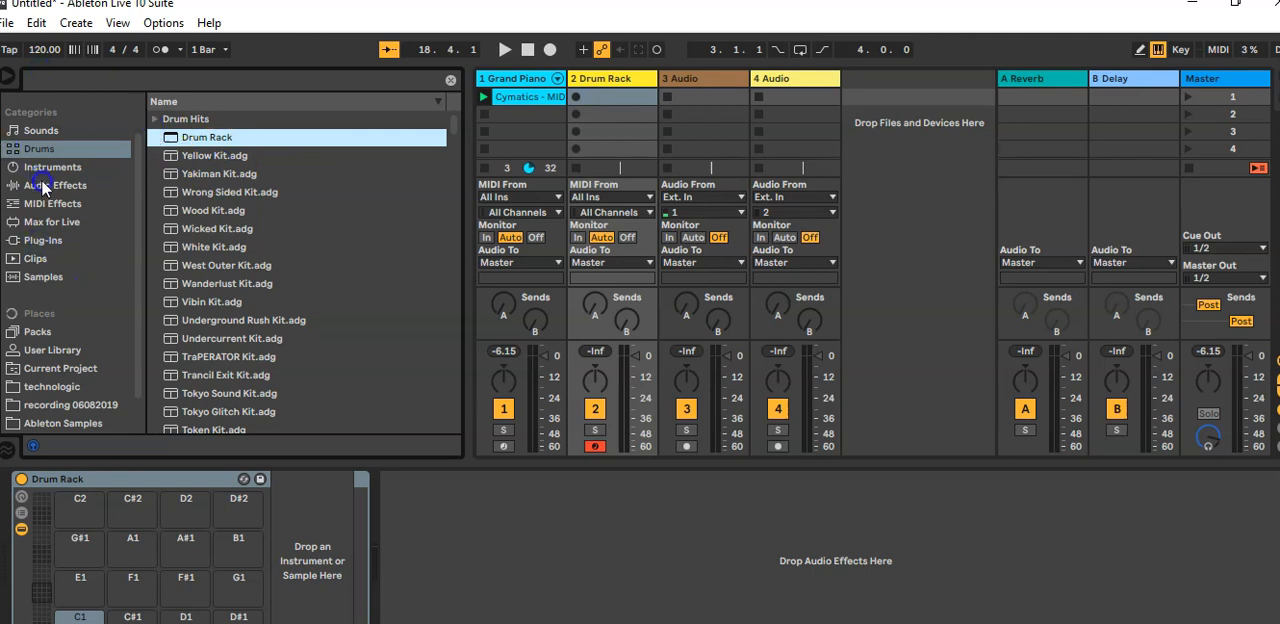
Step: Search the drums for "909" and put the Kick-909.aif sample on the Drum Rack's C1 pad
left_click(73, 76)
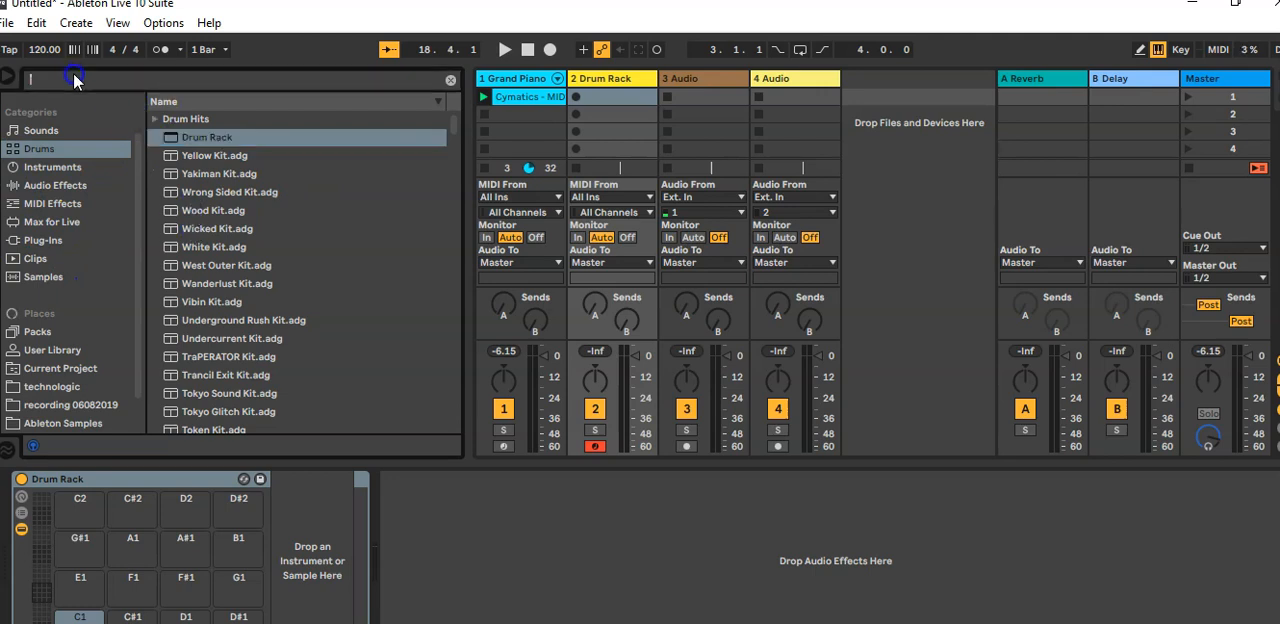
type("909")
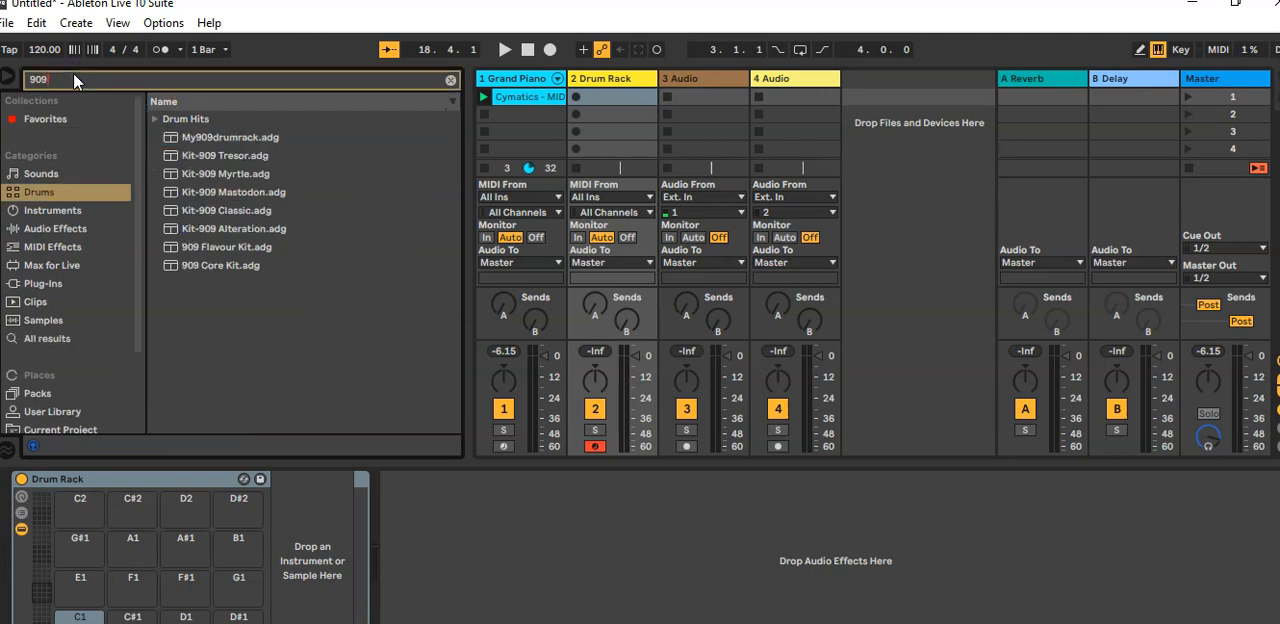
left_click(153, 119)
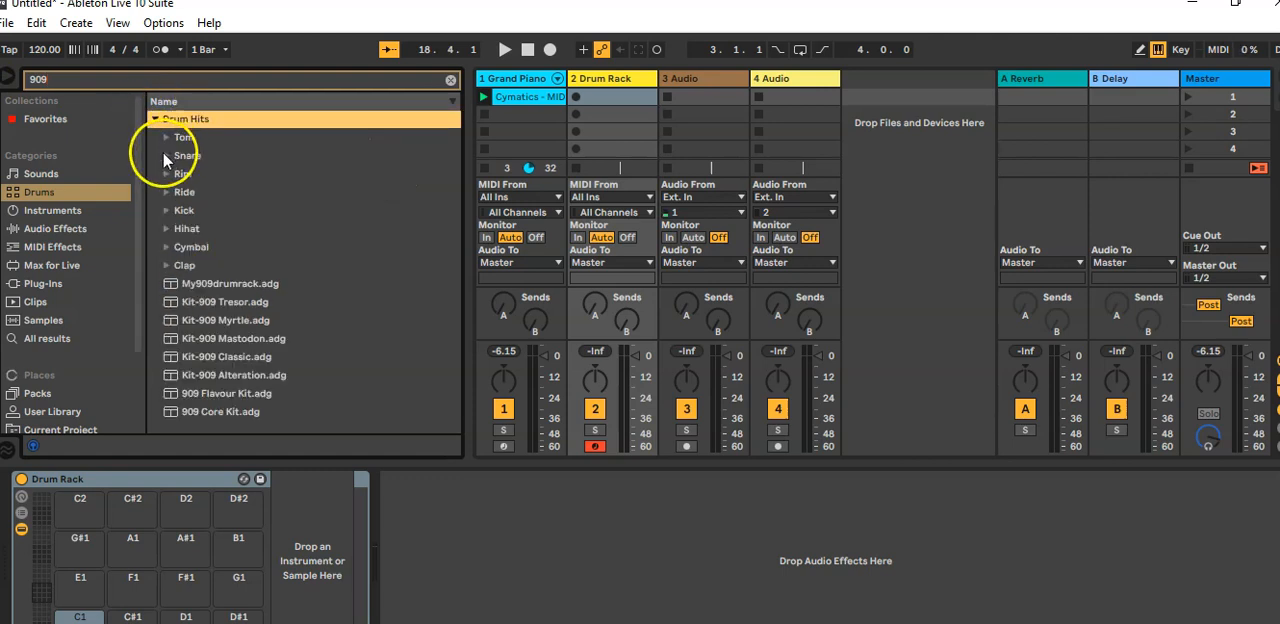
left_click(167, 210)
left_click(219, 247)
left_click_drag(219, 247, 75, 619)
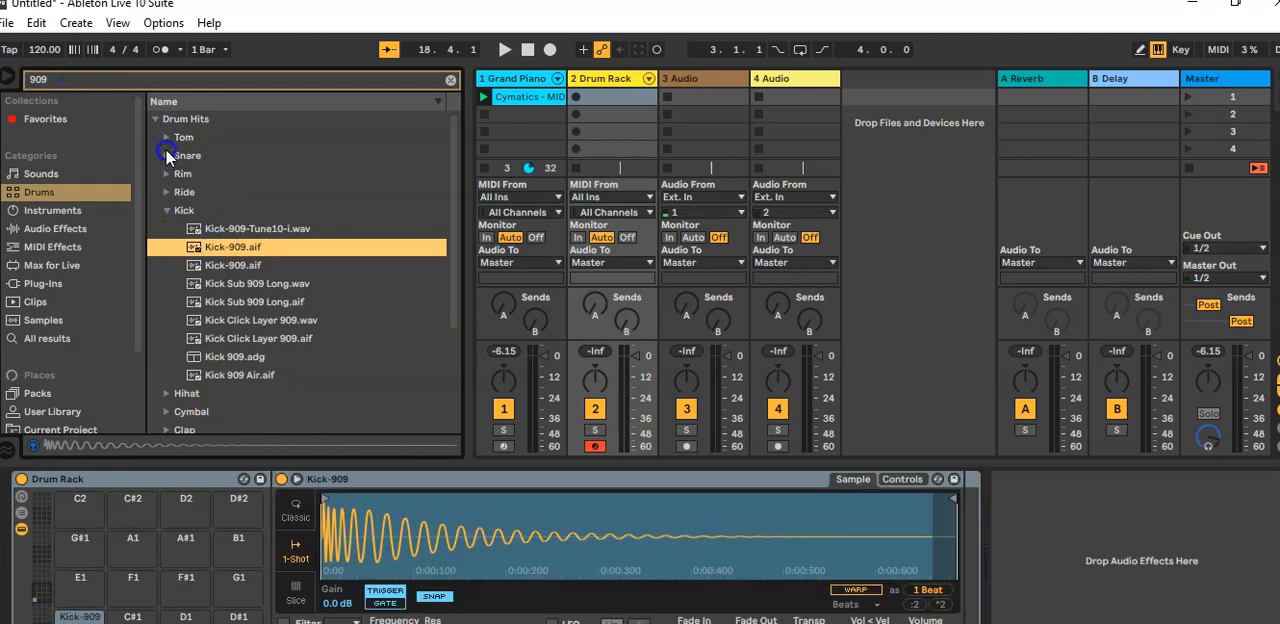
Step: Put the Hihat-909-Closed.aif sample on the Drum Rack's E1 pad and audition it
left_click(164, 210)
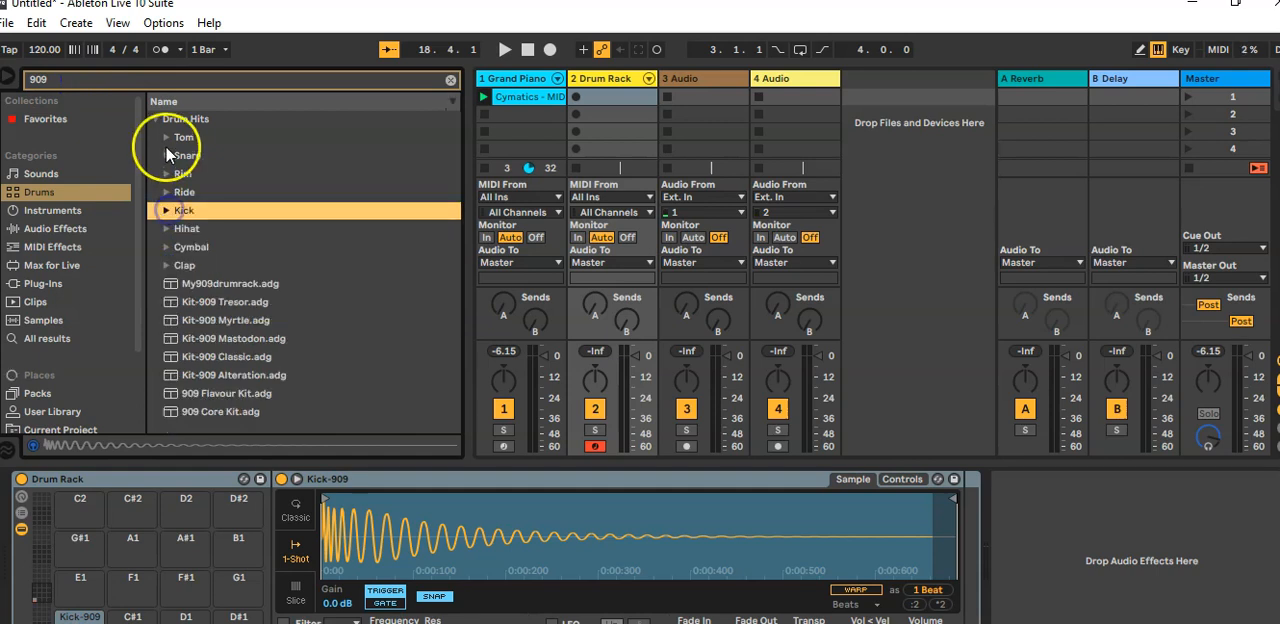
left_click(165, 229)
left_click(232, 247)
left_click(232, 284)
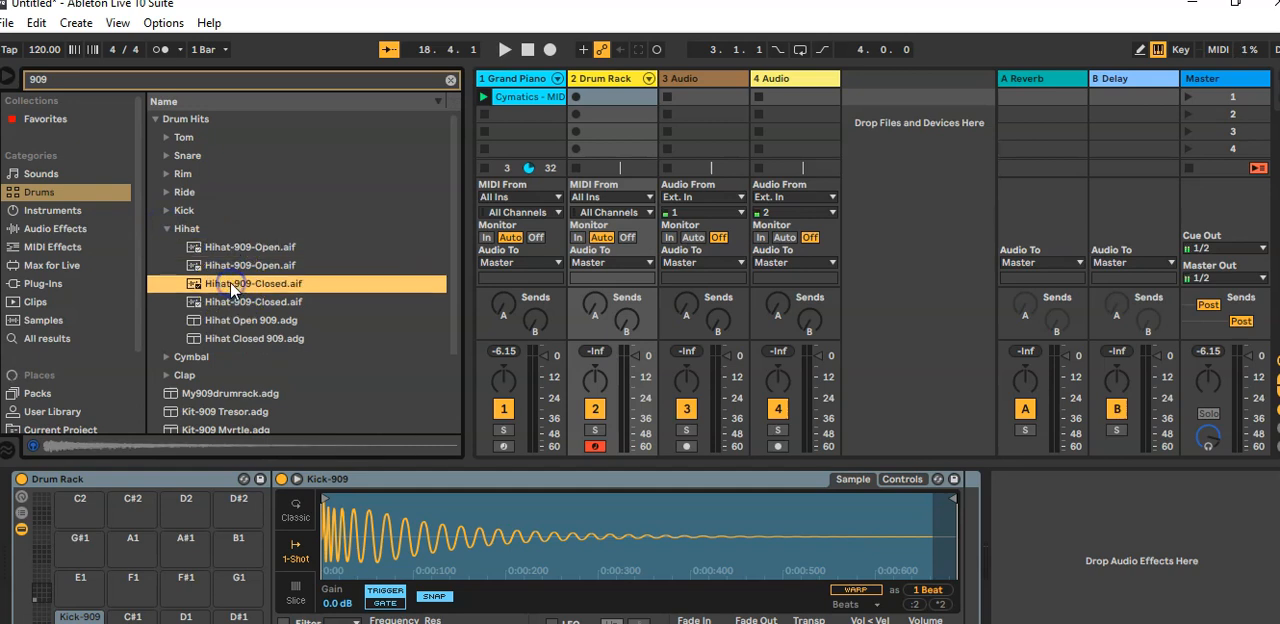
left_click_drag(228, 286, 63, 604)
left_click(88, 583)
left_click(84, 601)
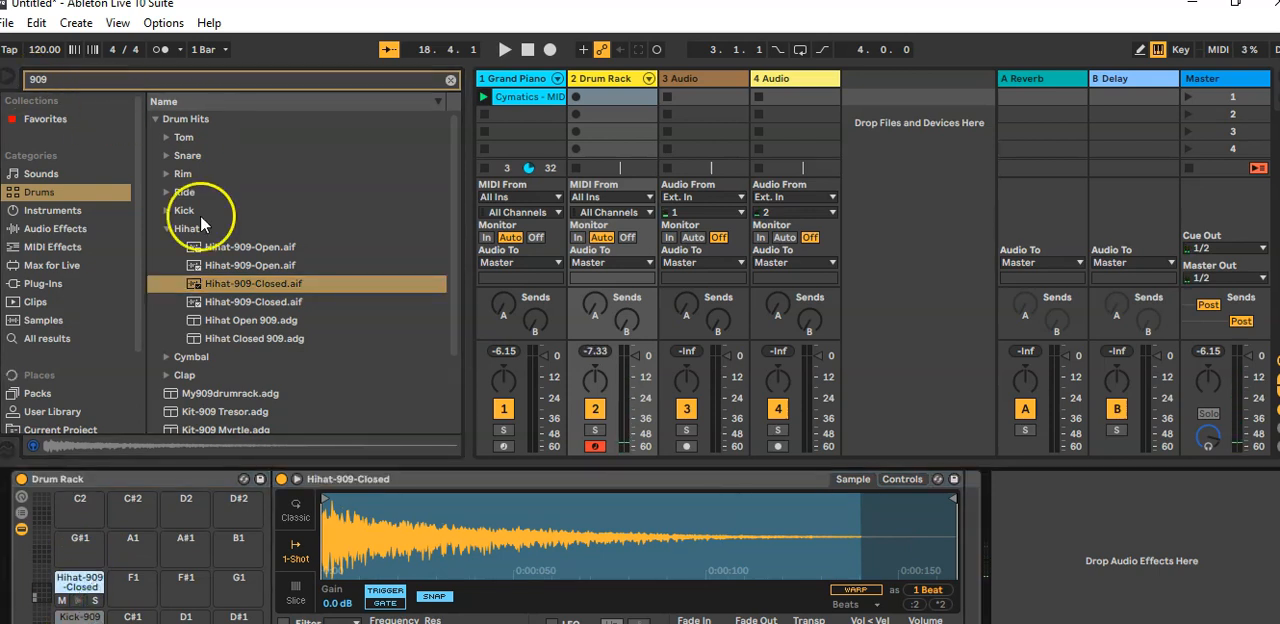
Step: Put the Stick 909 Onyx.aif rim sample on the Drum Rack's F1 pad
left_click(165, 228)
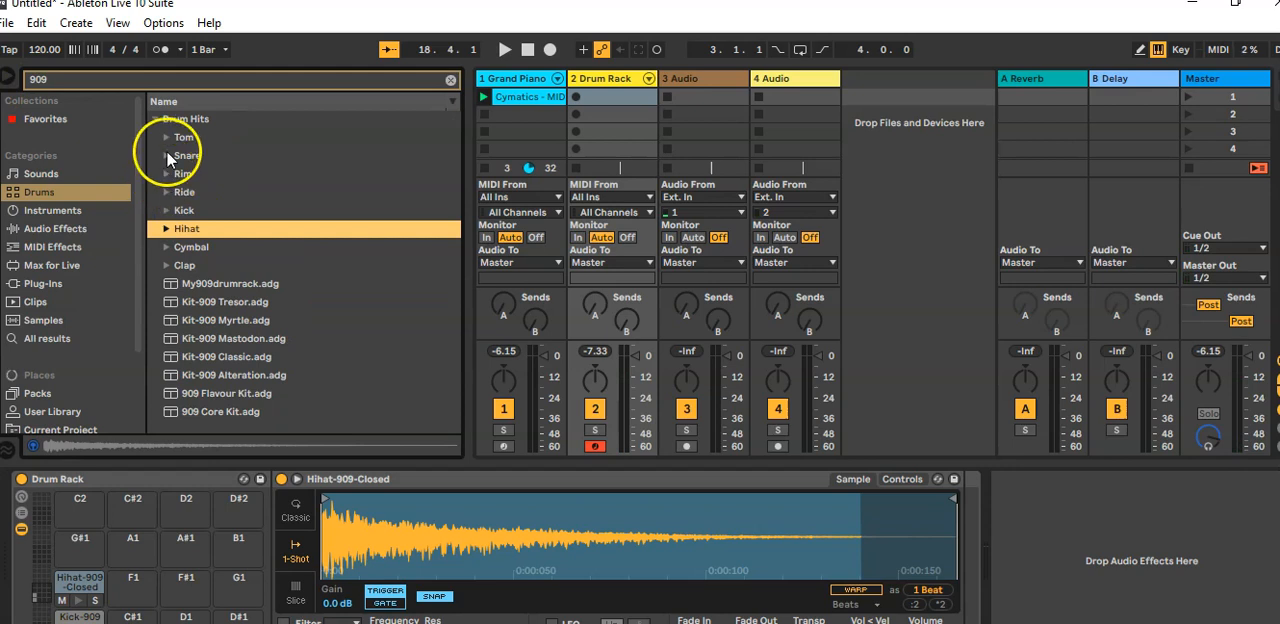
left_click(166, 174)
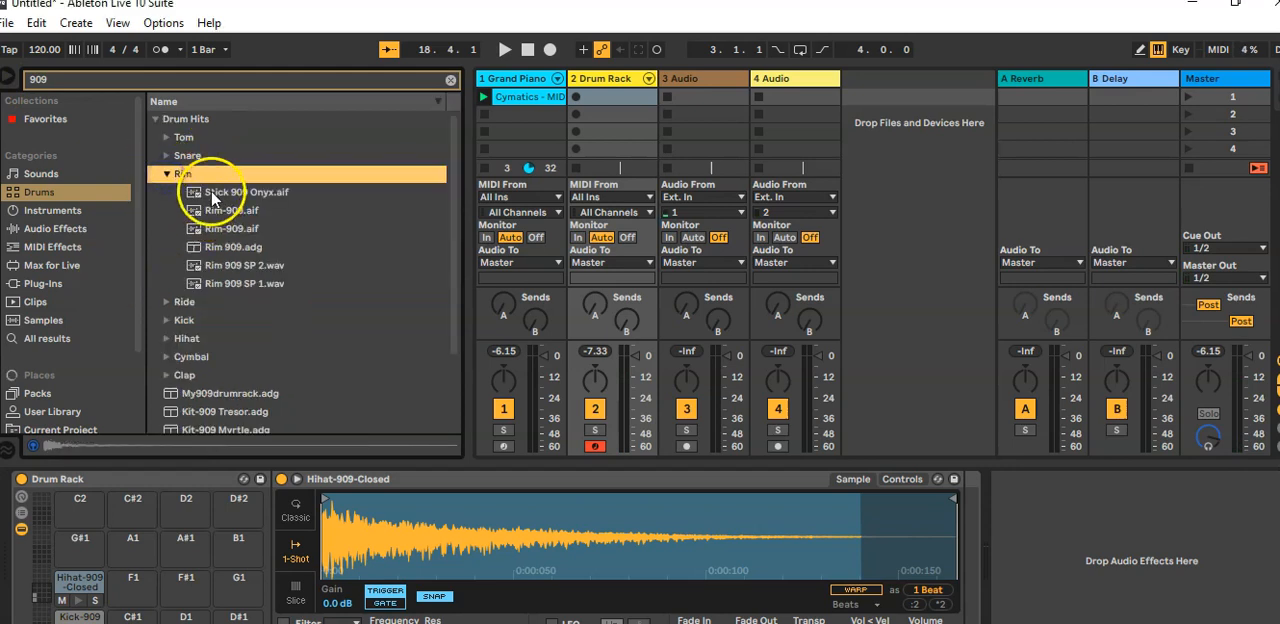
left_click(211, 195)
left_click_drag(213, 197, 133, 588)
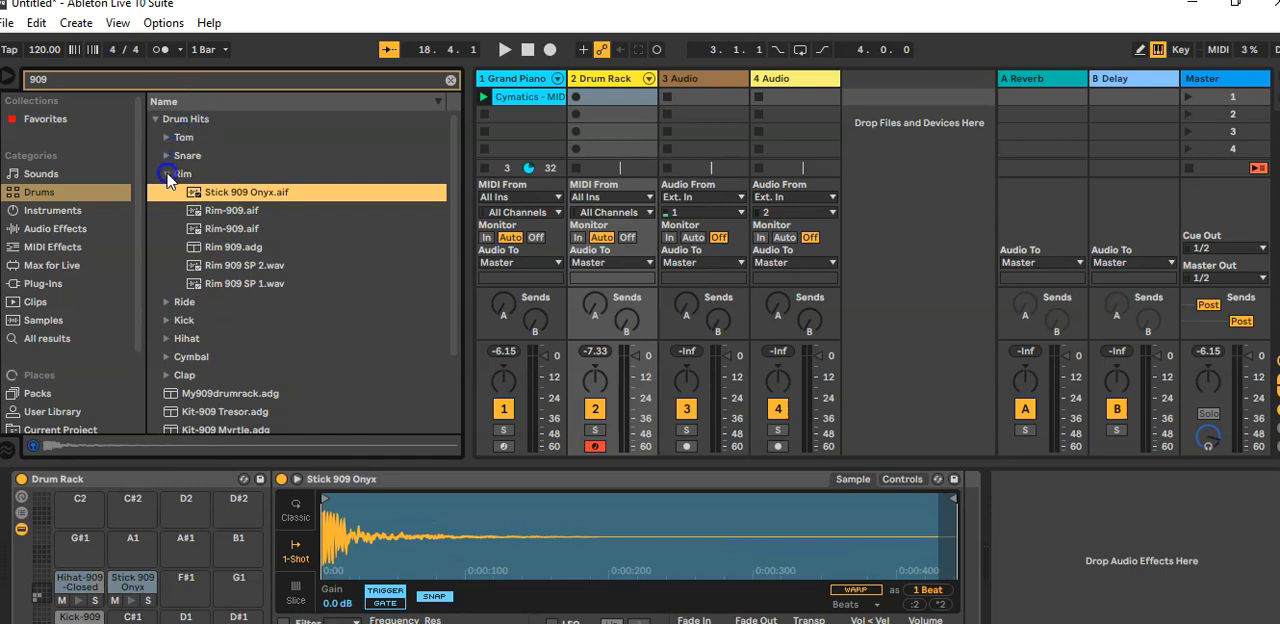
Step: Put the Clap-909.aif sample on the Drum Rack's F#1 pad
left_click(166, 174)
left_click(166, 266)
left_click_drag(209, 284, 180, 586)
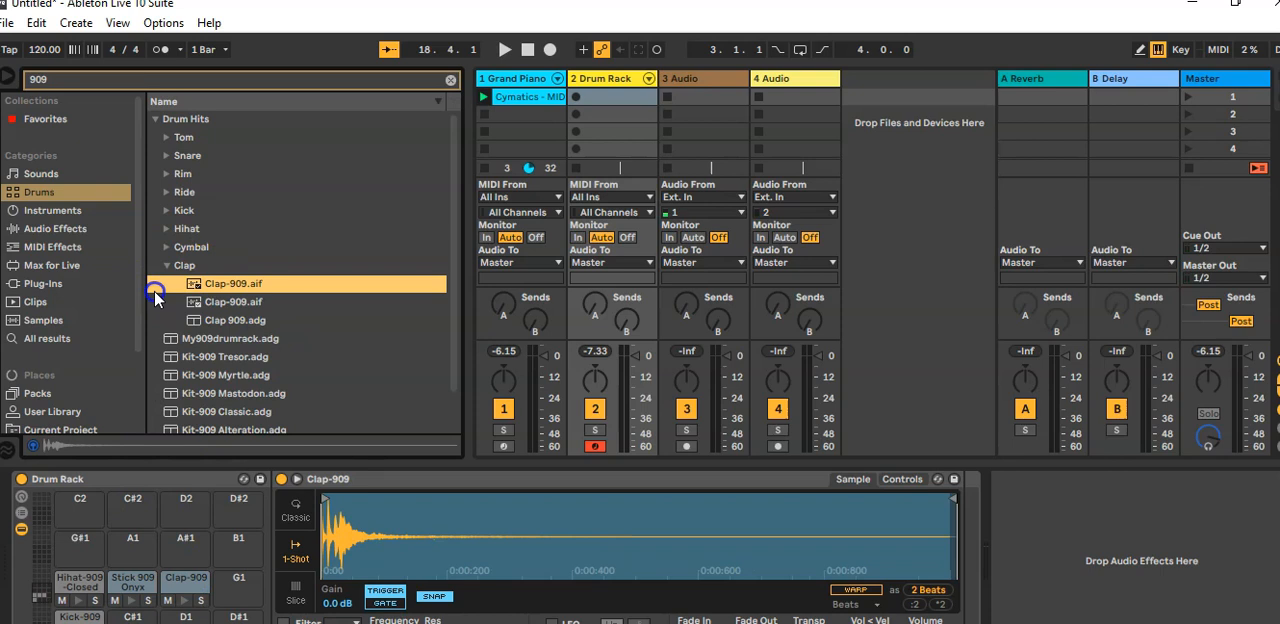
Step: Put Tom-909-Low.aif on the Drum Rack's B1 pad, Tom-909-Mid.aif on A#1 and Tom-909-Hi.aif on A1
left_click(166, 266)
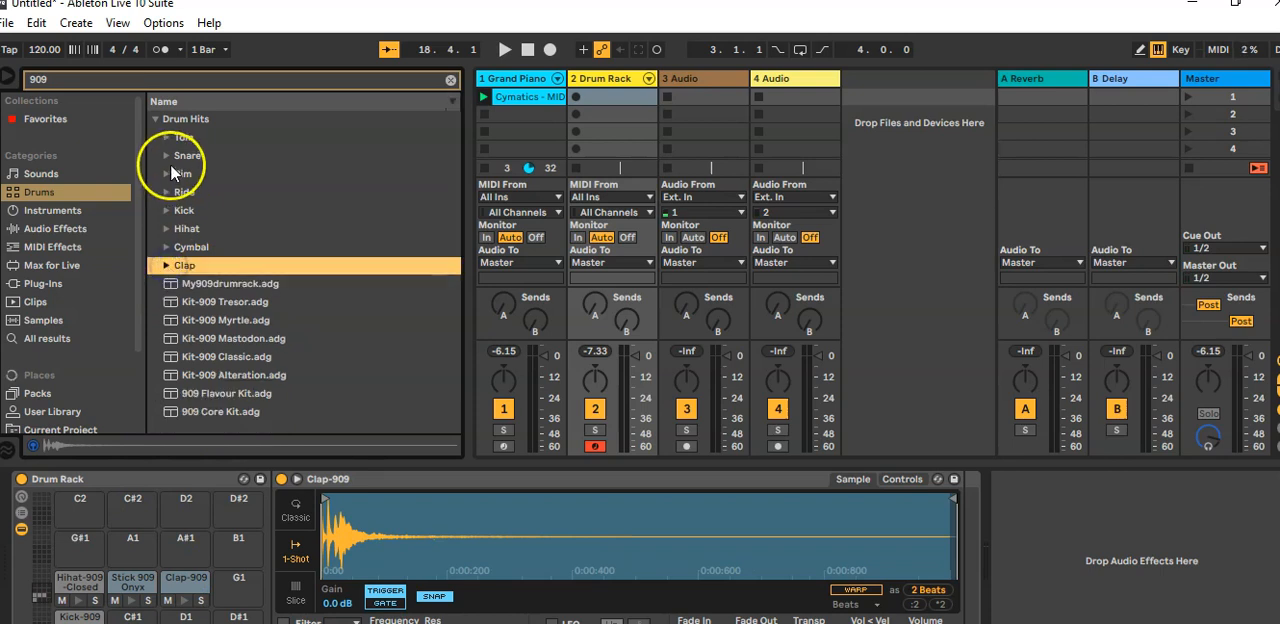
left_click(168, 137)
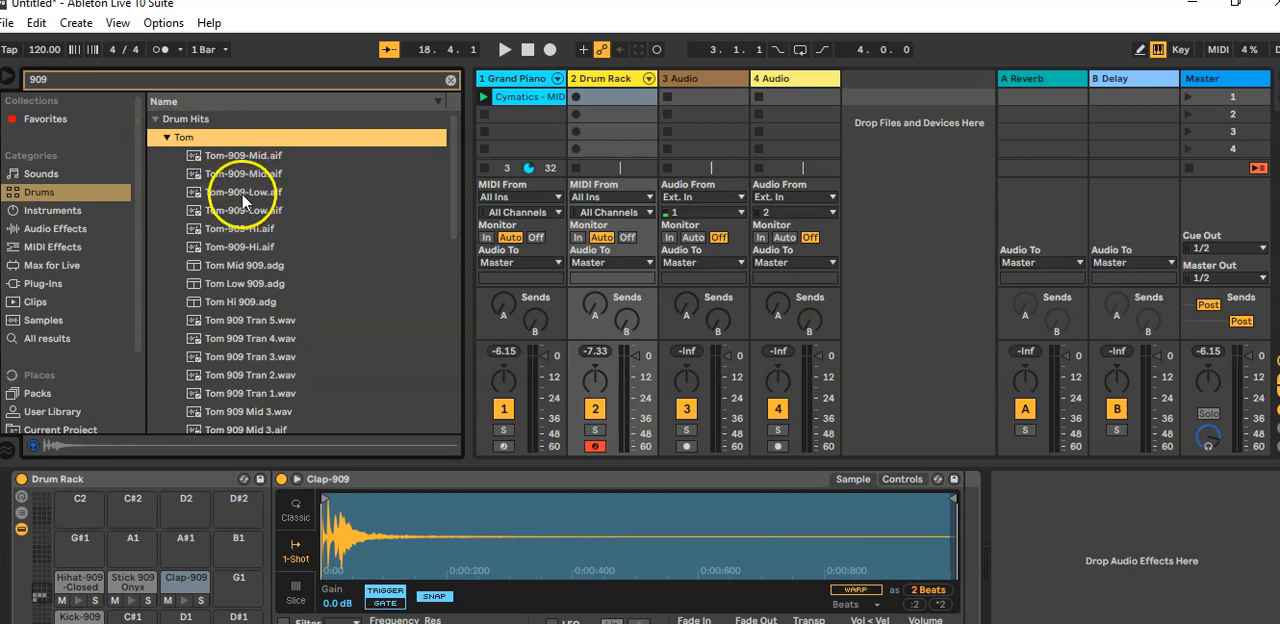
left_click_drag(243, 194, 226, 560)
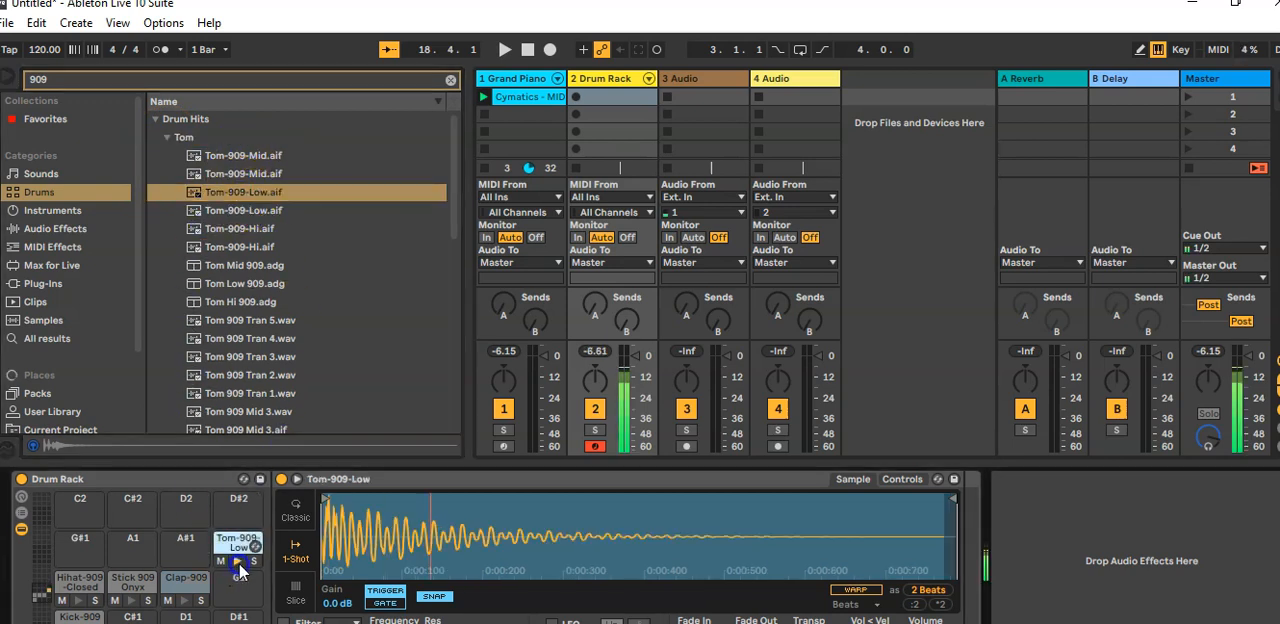
left_click_drag(235, 174, 195, 539)
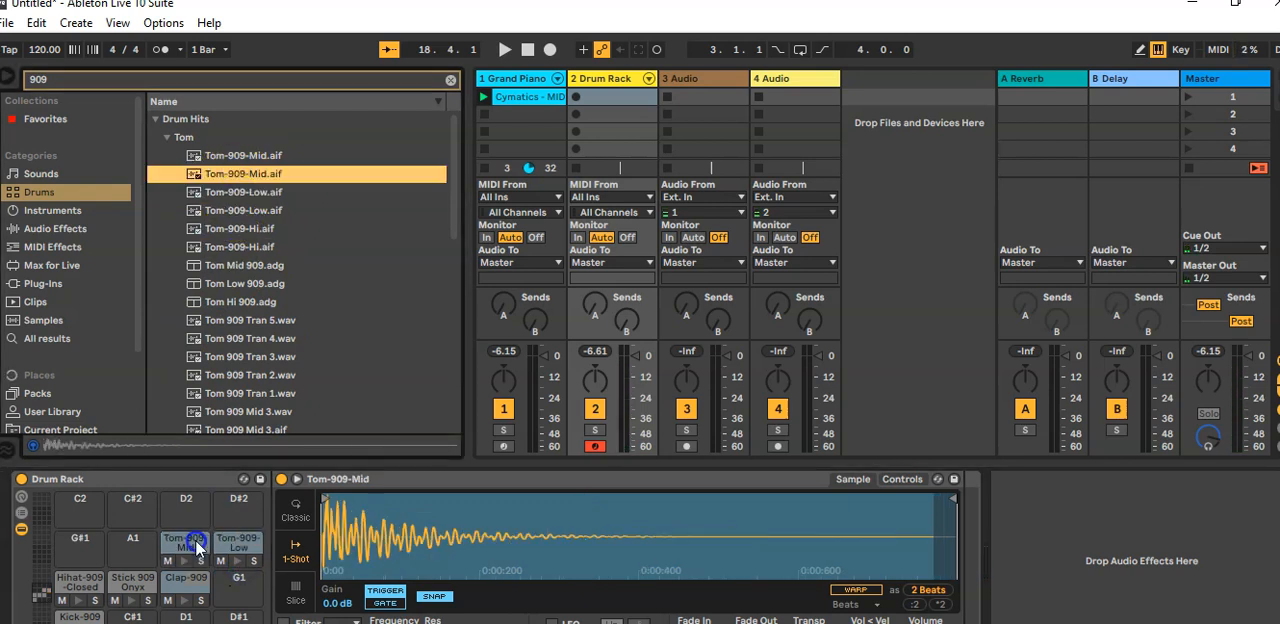
left_click(227, 246)
left_click_drag(225, 247, 132, 539)
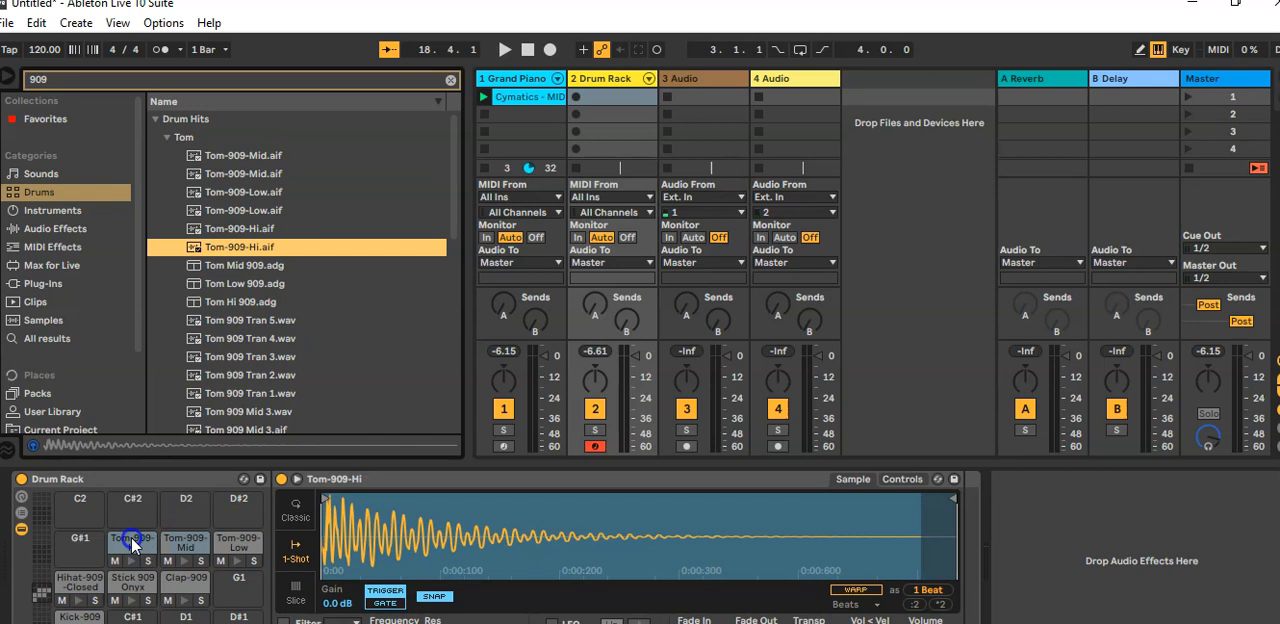
Step: Audition the high, mid and low tom pads and preview the Tom-909 samples in the browser
left_click(127, 562)
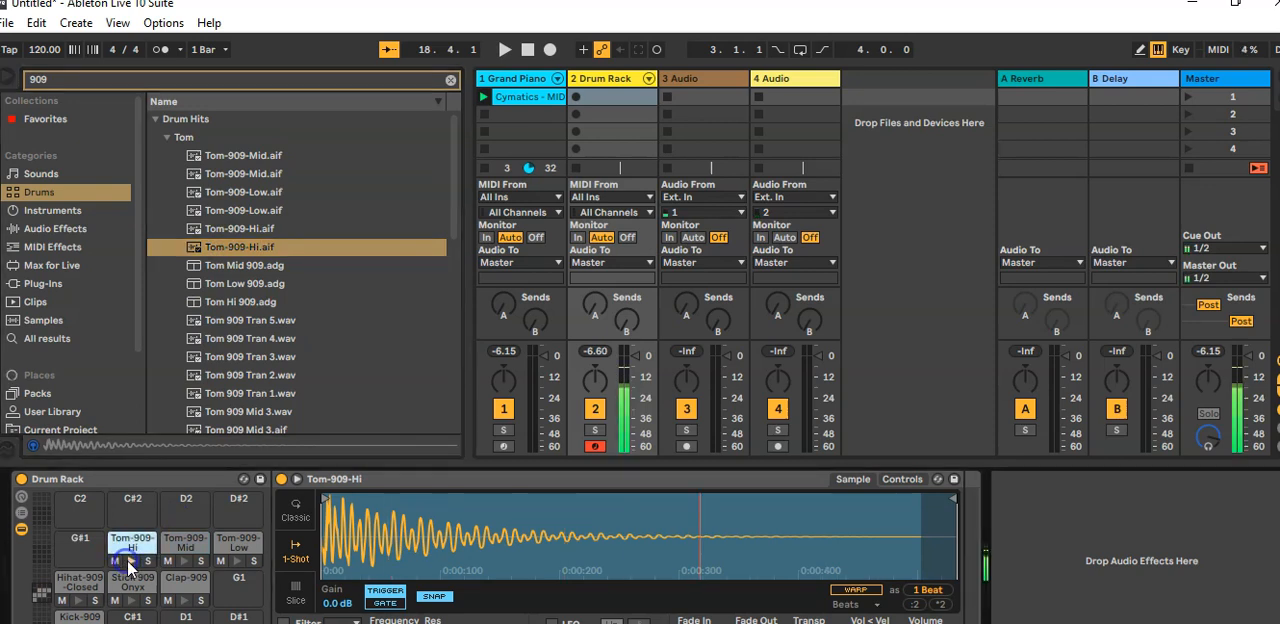
left_click(186, 561)
left_click(236, 562)
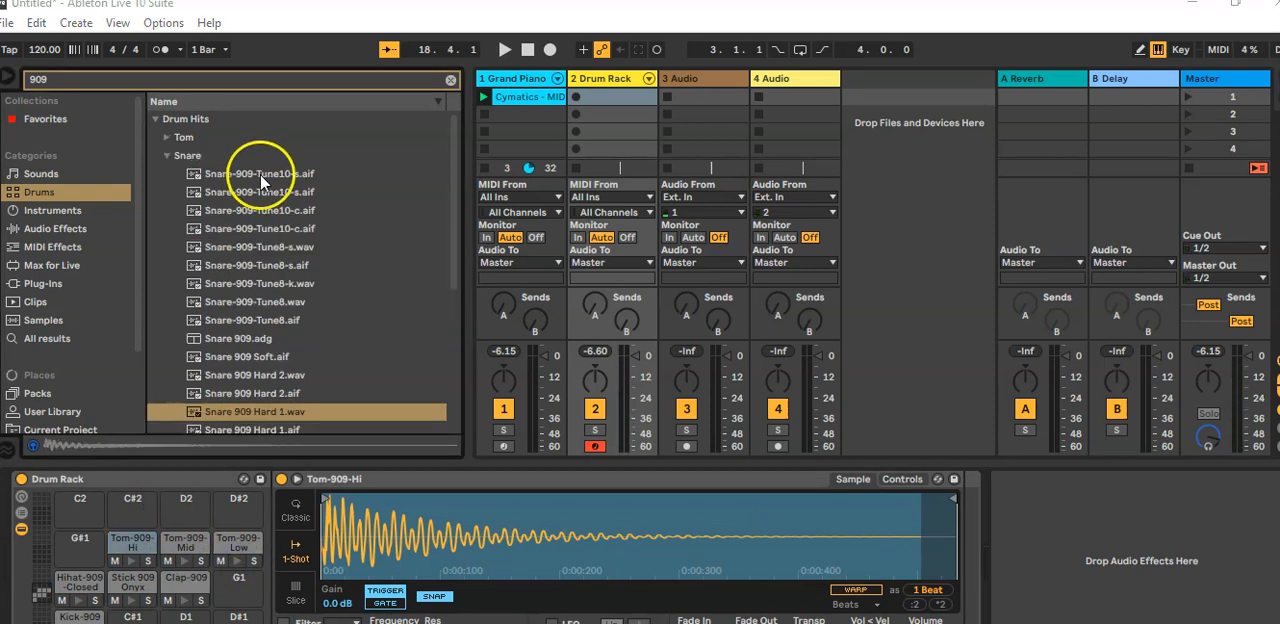
left_click(259, 175)
left_click(257, 192)
left_click(247, 229)
left_click(240, 251)
Step: Search the drums for "snare session" and put Snare-SessionDry-Stick-Hit2-Hard.aif on the Drum Rack's G1 pad
key("ctrl+f")
type("snare session")
left_click(319, 157)
left_click(320, 191)
left_click_drag(334, 393, 237, 590)
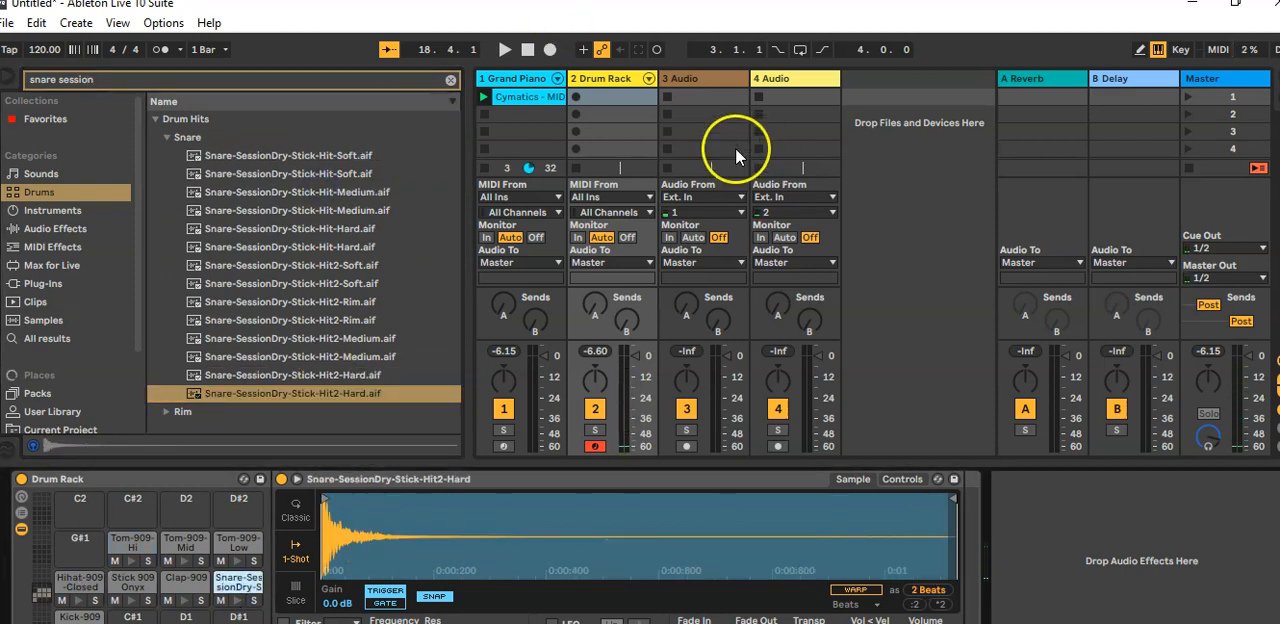
Step: Create a MIDI clip in the Drum Rack track's first slot and turn on note preview in its editor
double_click(598, 96)
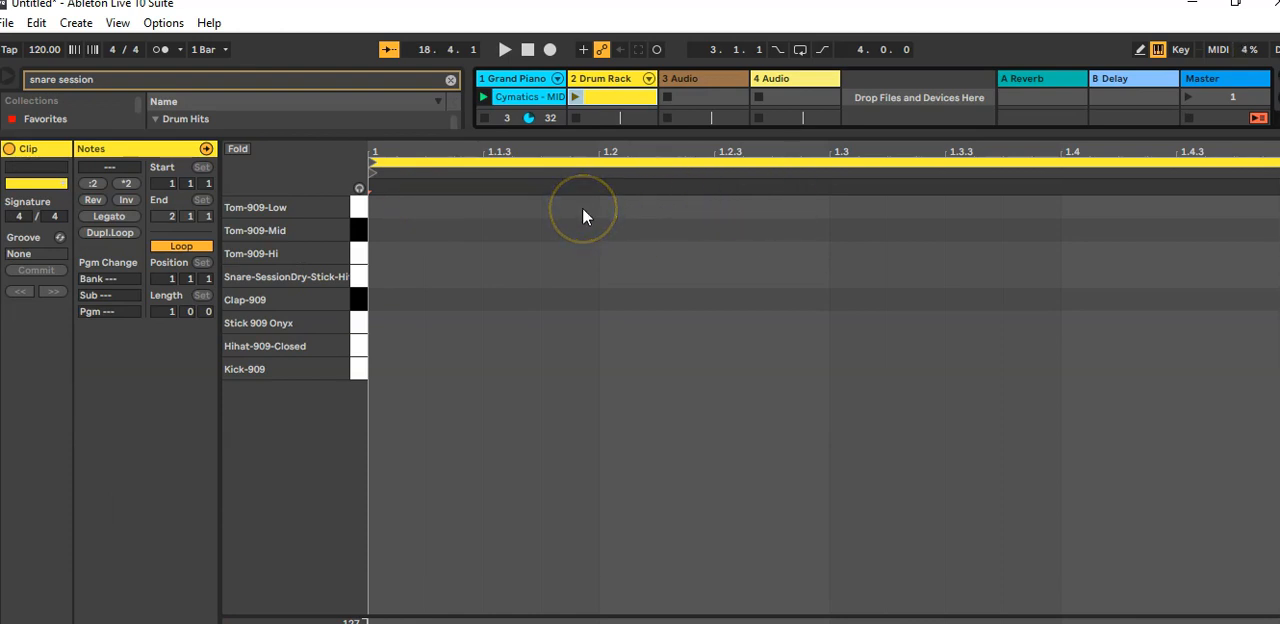
left_click(505, 298)
left_click(360, 188)
Step: Place Clap-909 notes on beats 1.2 and 1.4 of the drum clip, removing any misplaced claps
double_click(520, 299)
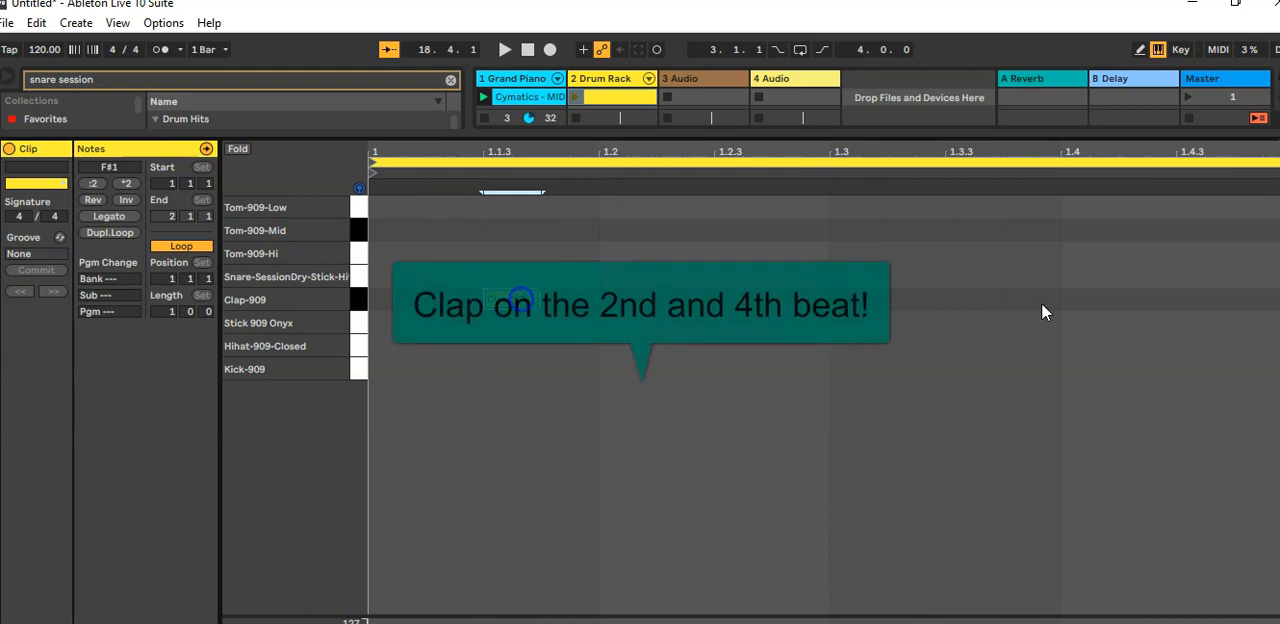
double_click(976, 299)
key("space")
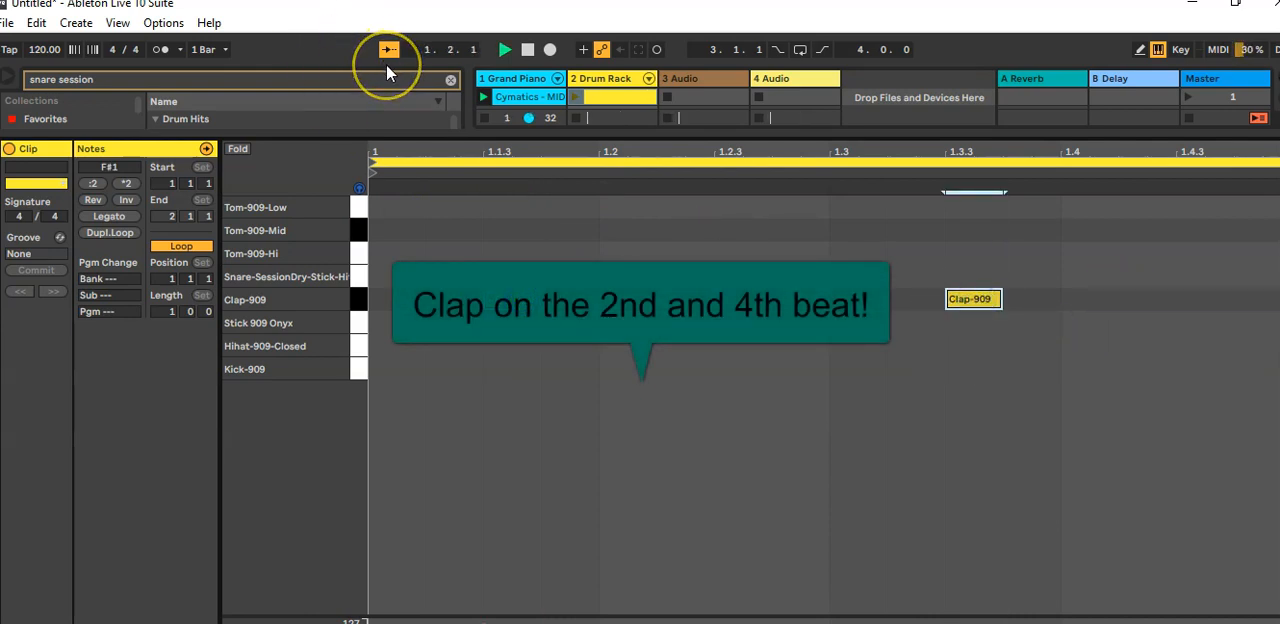
key("space")
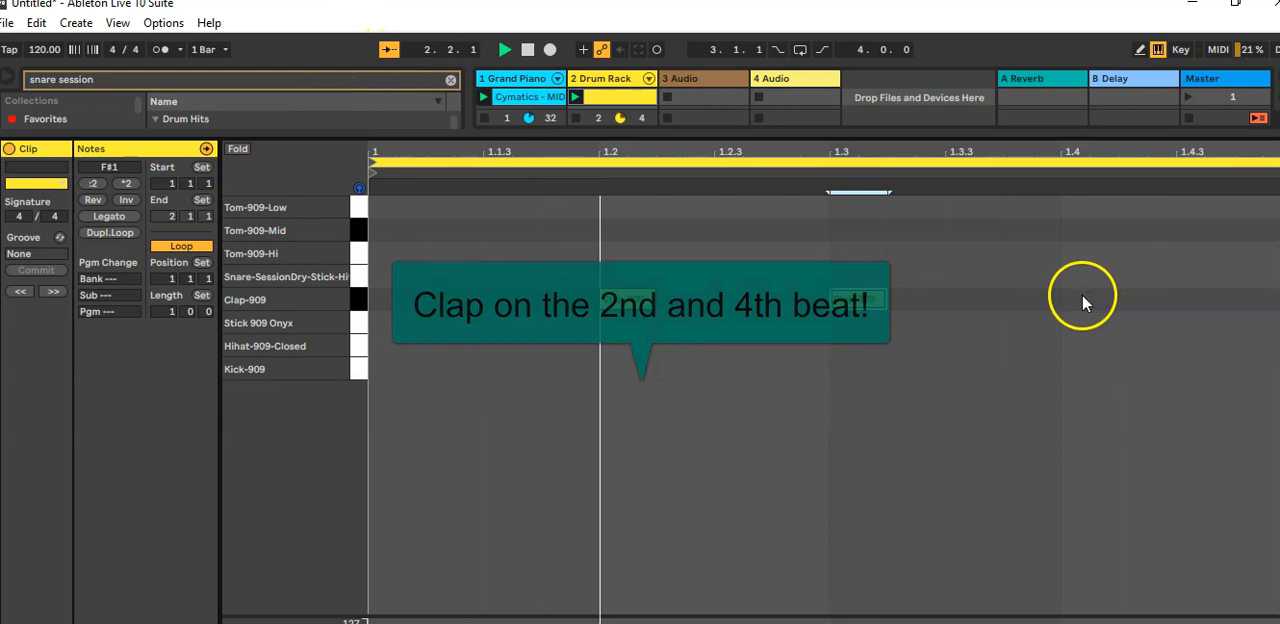
double_click(1082, 299)
double_click(853, 303)
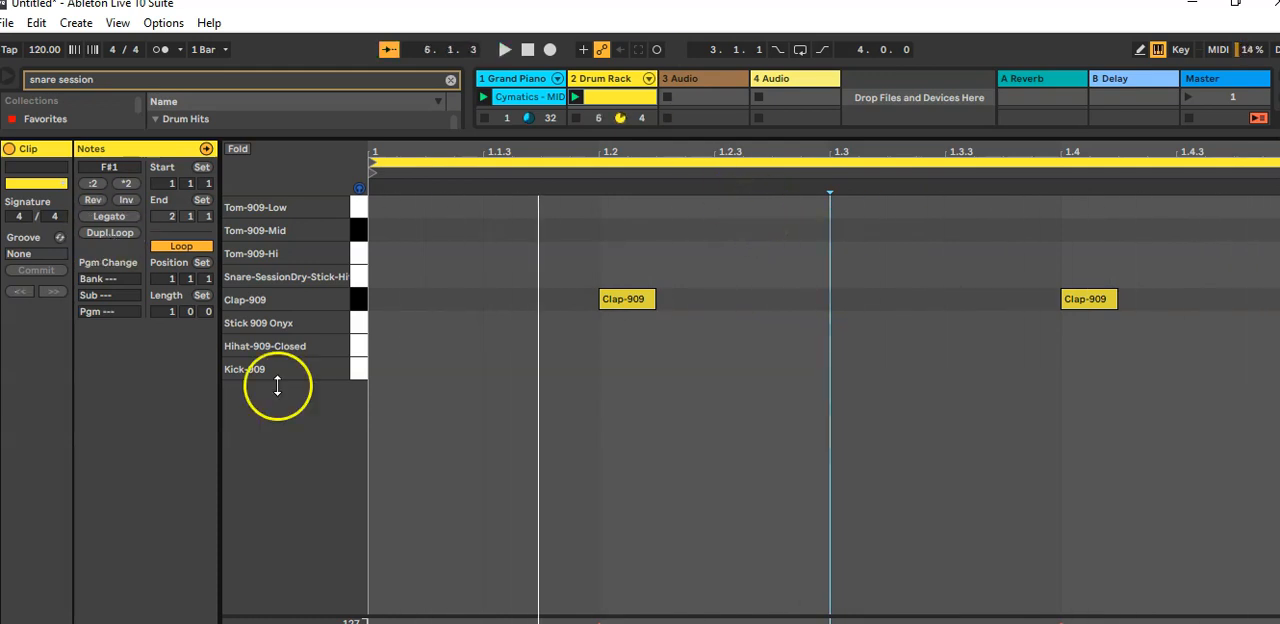
Step: Set the drum clip's loop length to 8 bars and duplicate the one-bar clap pattern through bar 8
left_click(163, 312)
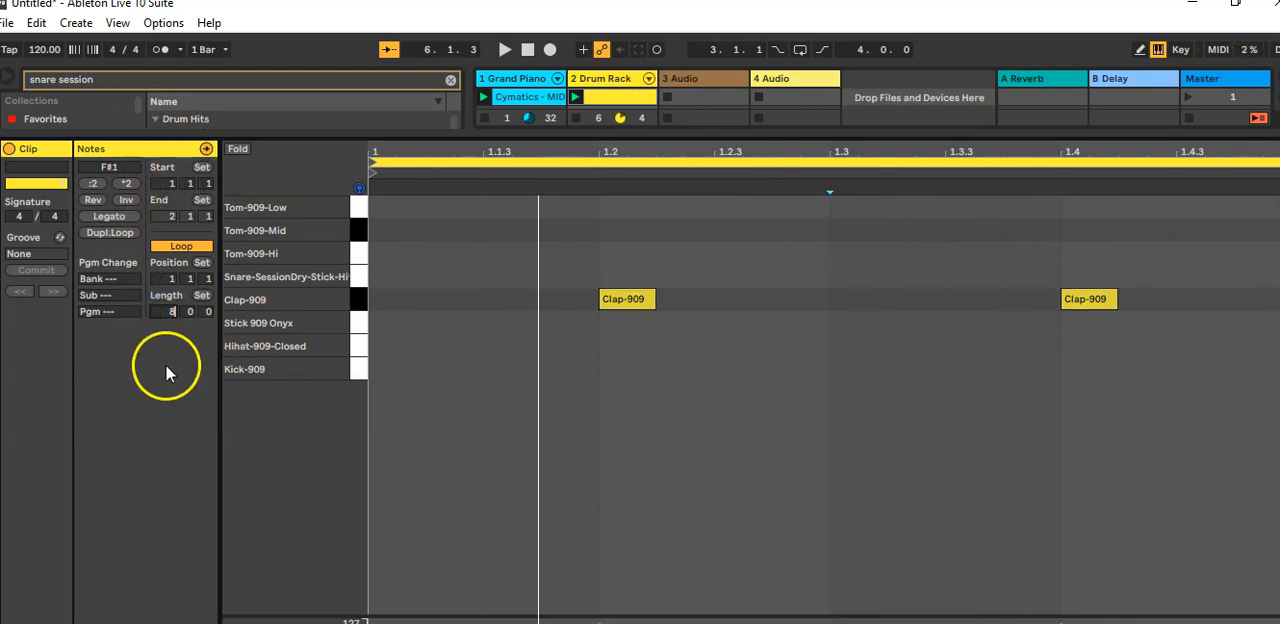
key("Return")
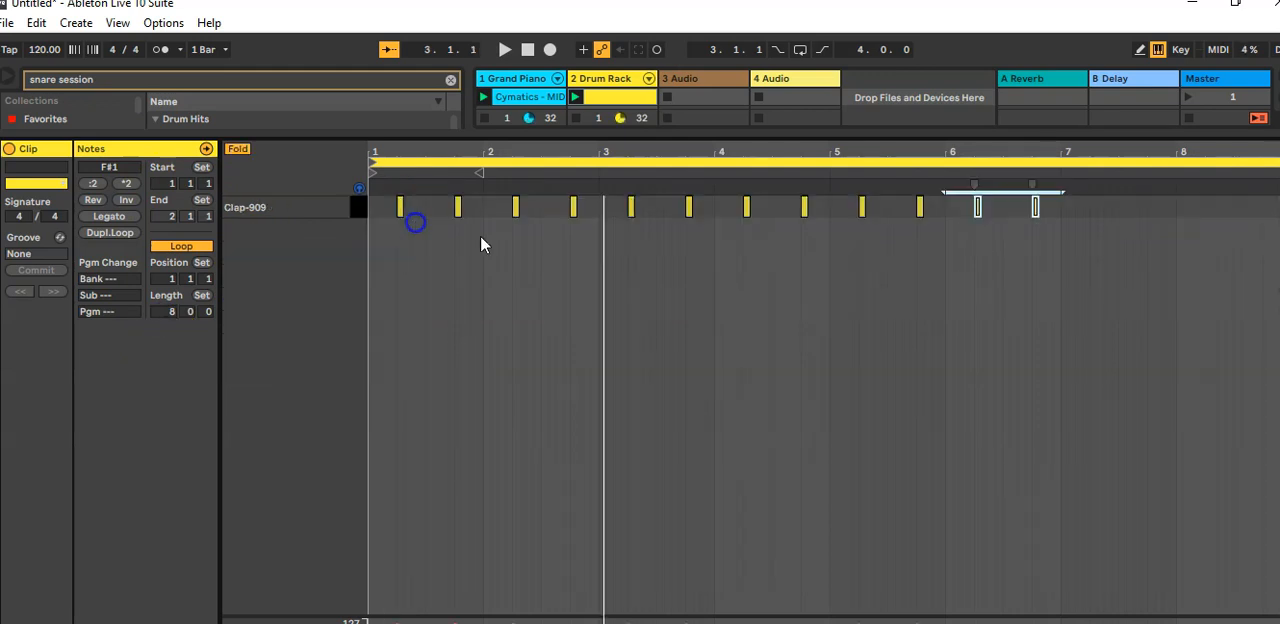
key("ctrl+d")
key("space")
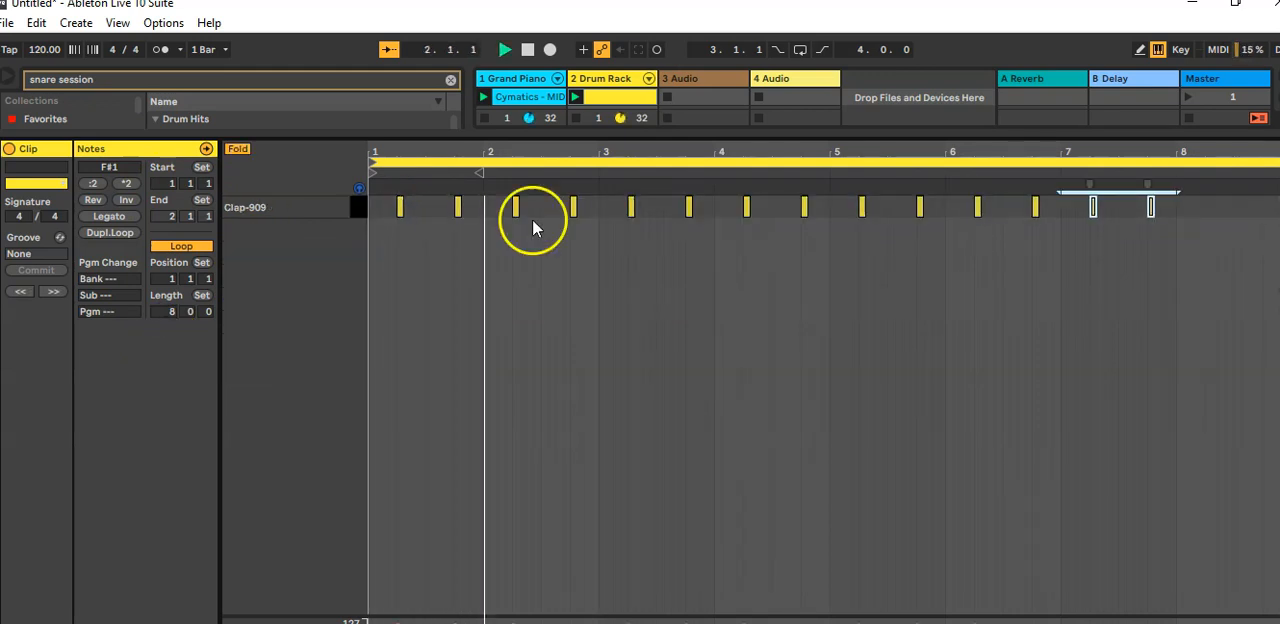
key("ctrl+d")
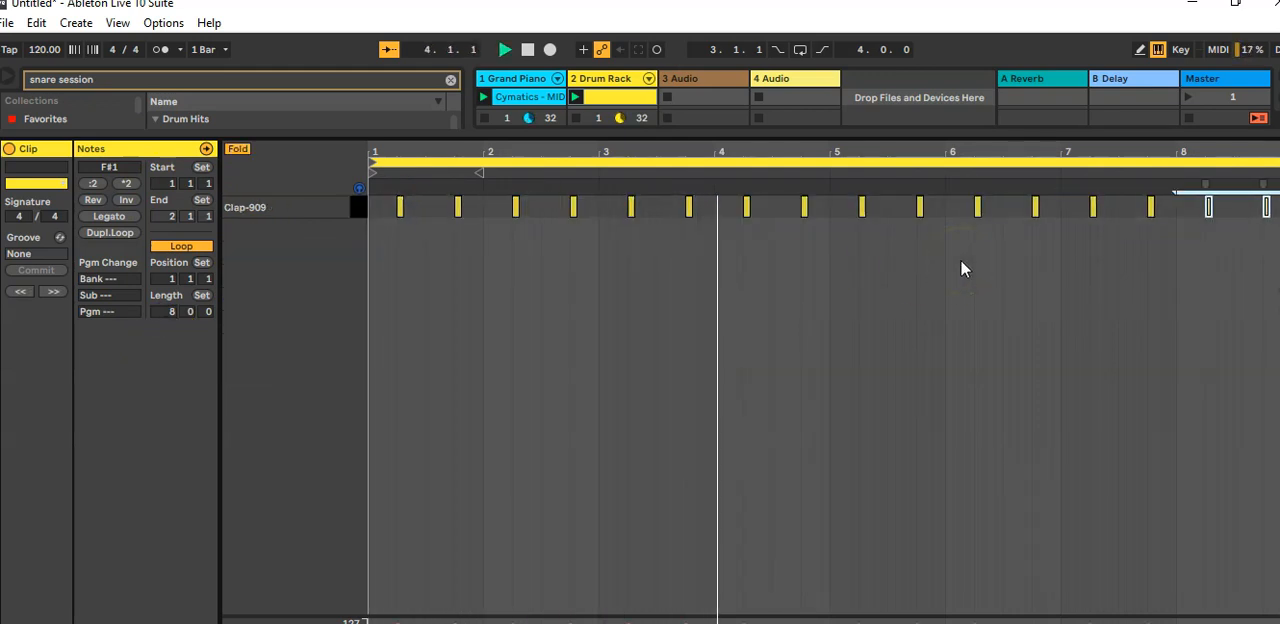
Step: Move bar 8's two claps earlier so the first falls on 8.1.3 and the last on 8.2.3
left_click_drag(1210, 212, 1196, 212)
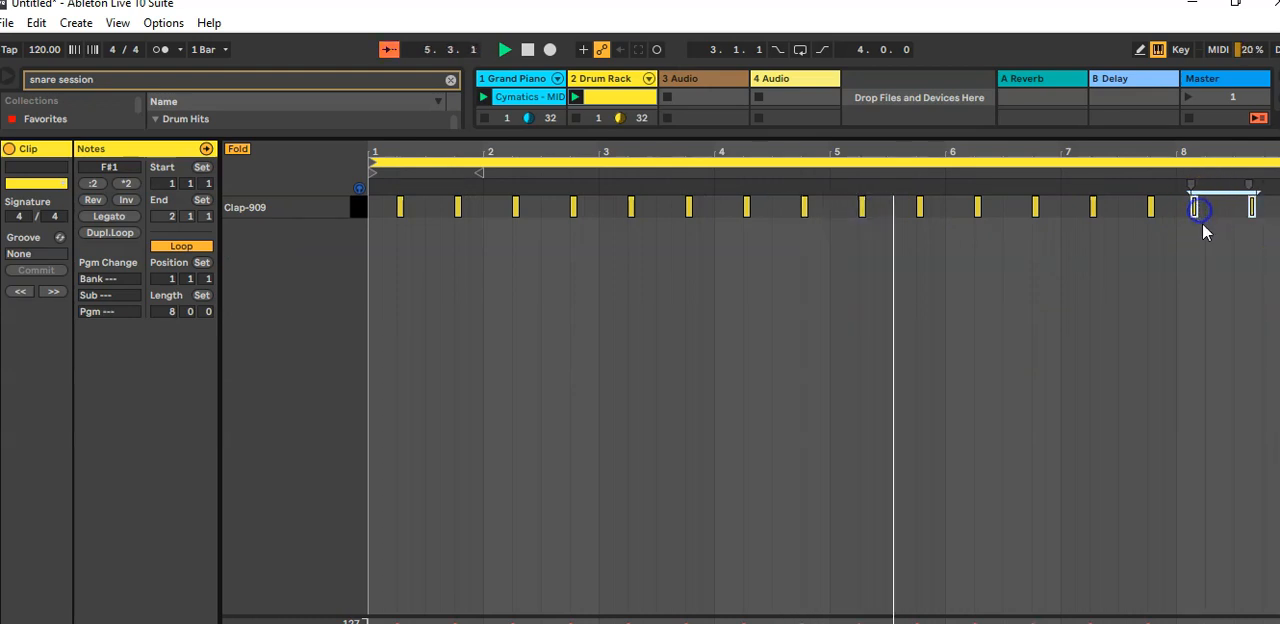
left_click(1241, 275)
double_click(1251, 207)
double_click(1251, 208)
left_click(1257, 238)
left_click(1253, 205)
left_click_drag(1253, 205, 1222, 206)
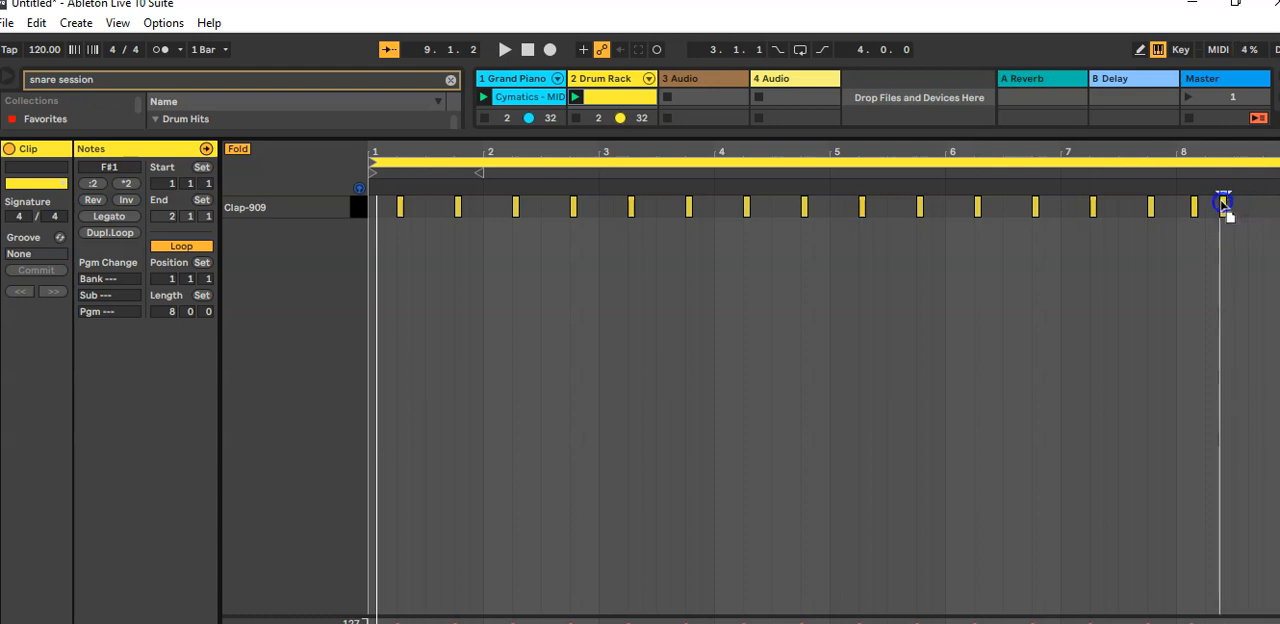
Step: Play the pattern, move the last clap to 8.2 and launch scene 1 to hear it with the piano
left_click(1021, 176)
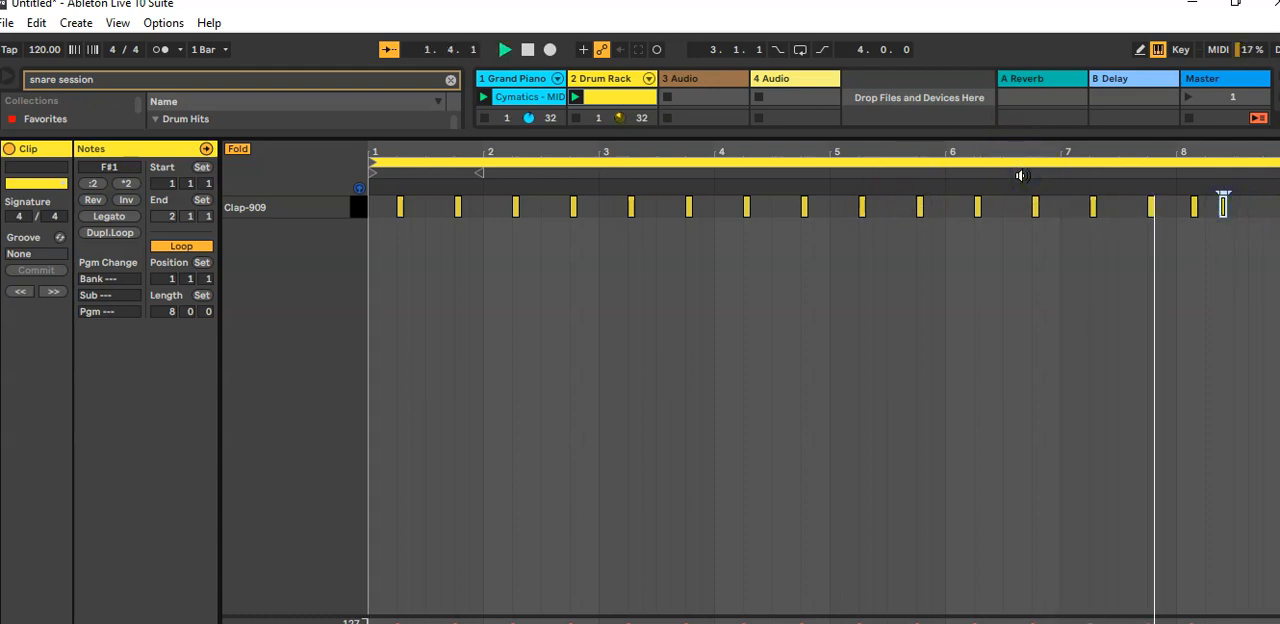
key("space")
left_click_drag(1222, 203, 1208, 206)
left_click(1185, 100)
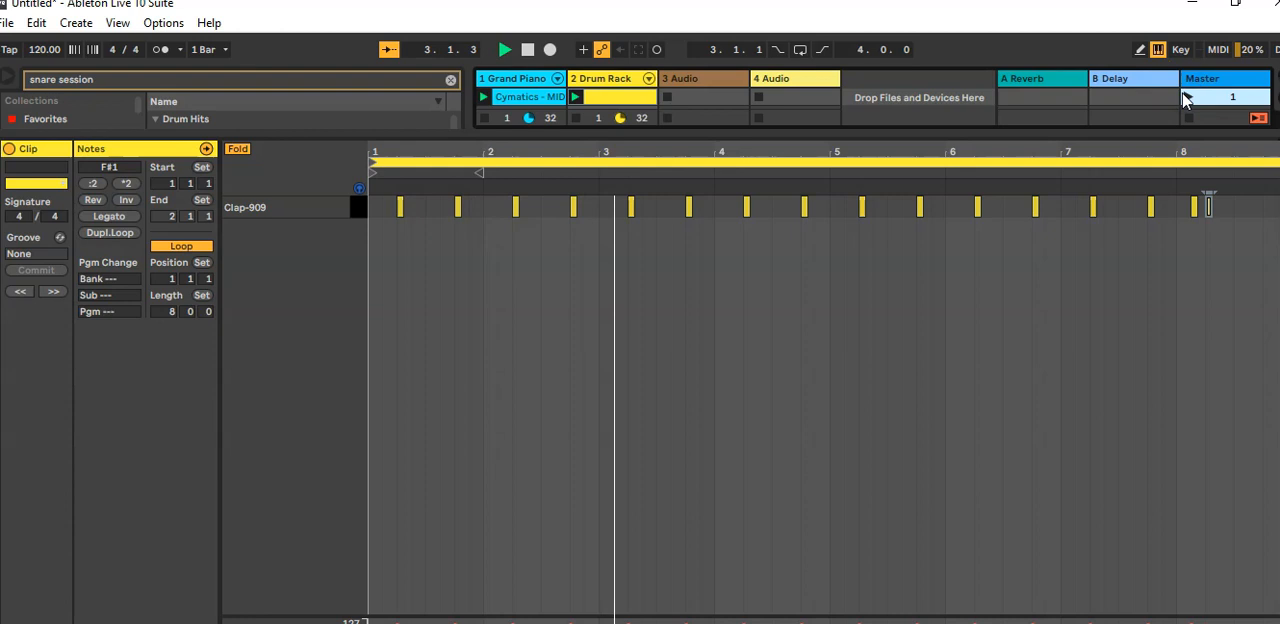
Step: Unfold the editor to list every drum sound and set the fixed grid to 1/16
left_click(237, 150)
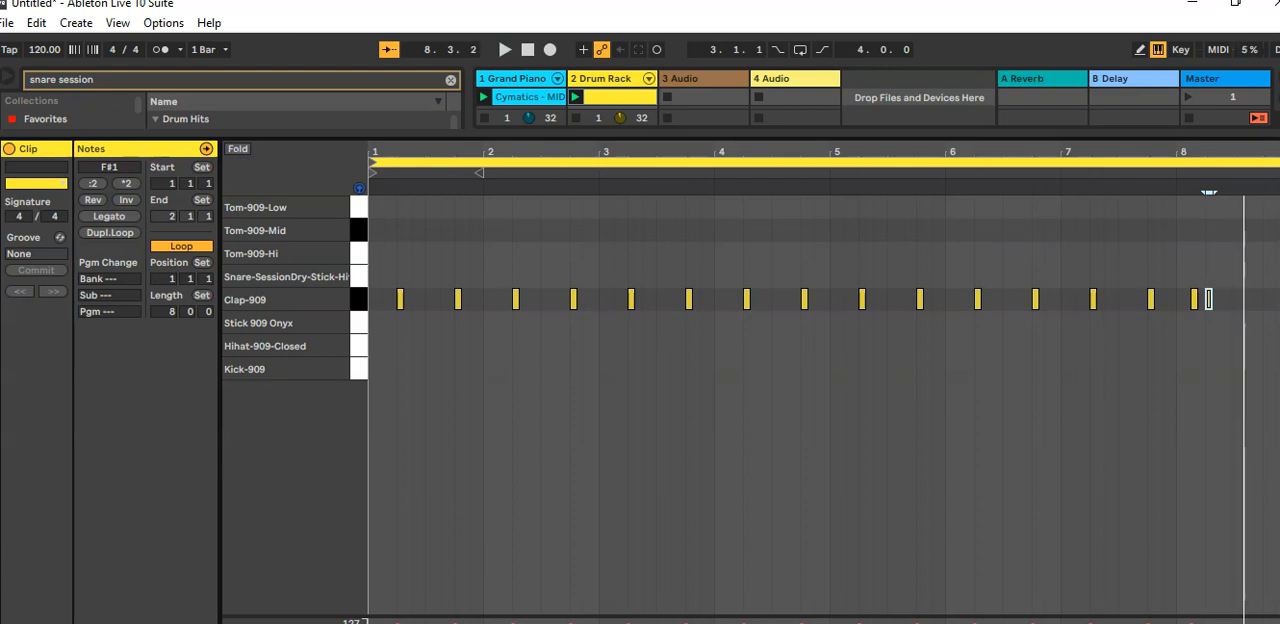
left_click(1248, 250)
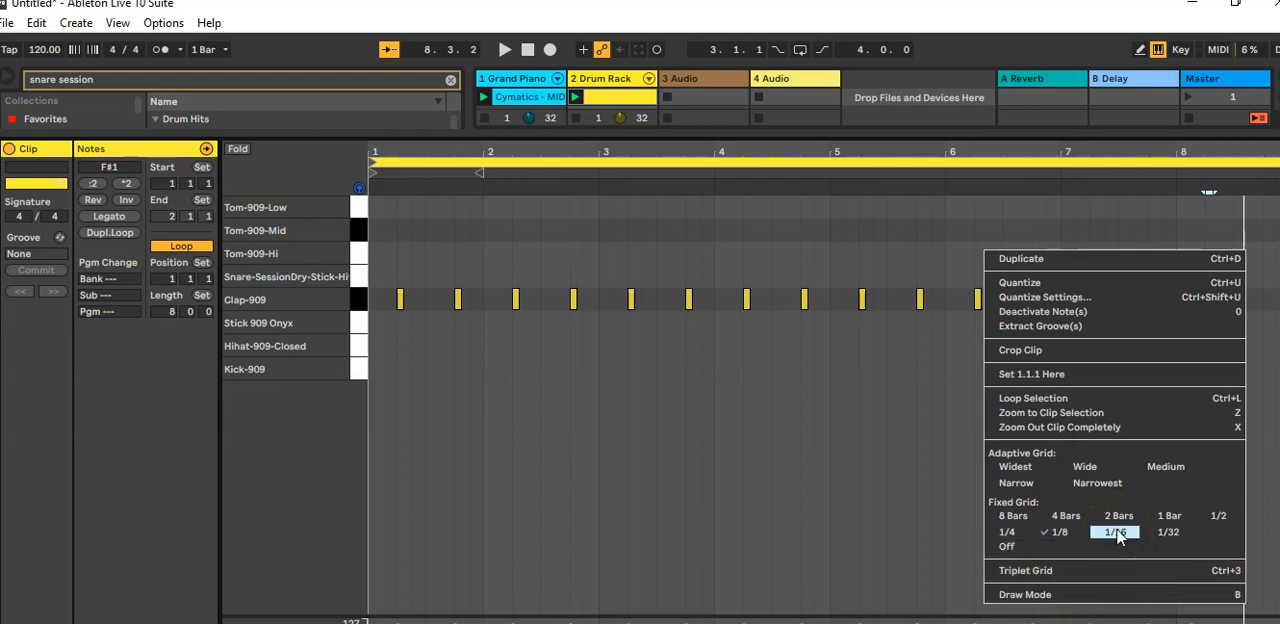
left_click(1114, 532)
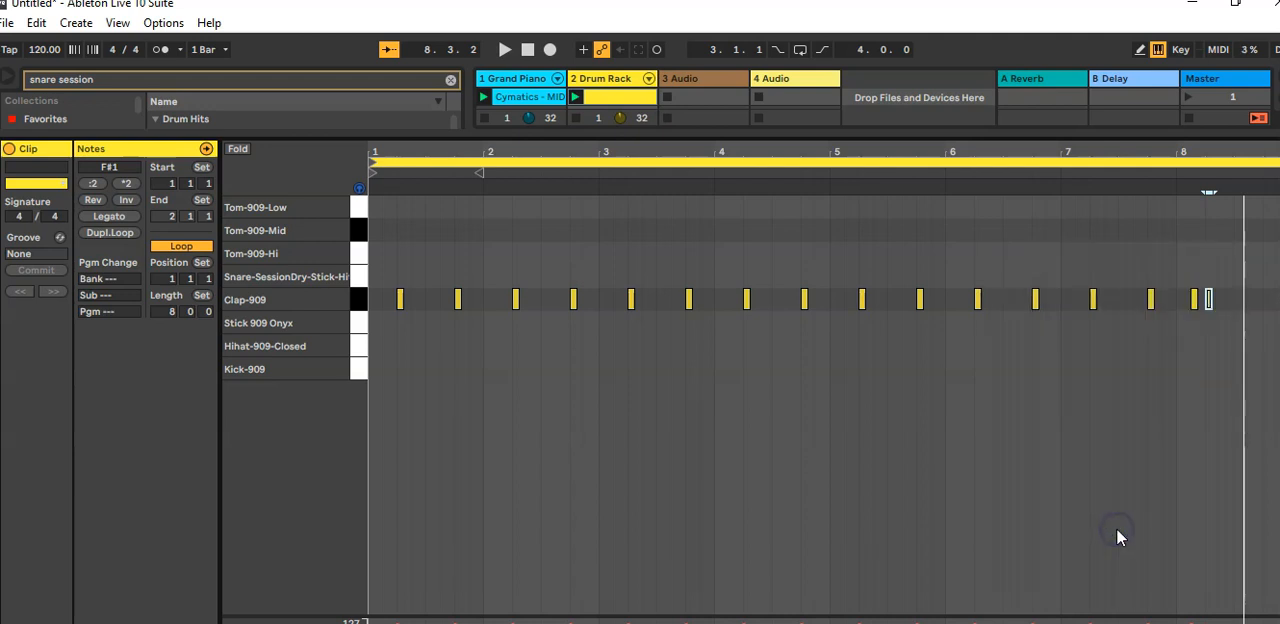
Step: Start a tom fill in bar 8 with two Tom-909-Hi sixteenth notes at 8.3.3 and 8.3.4
left_click_drag(1184, 151, 567, 265)
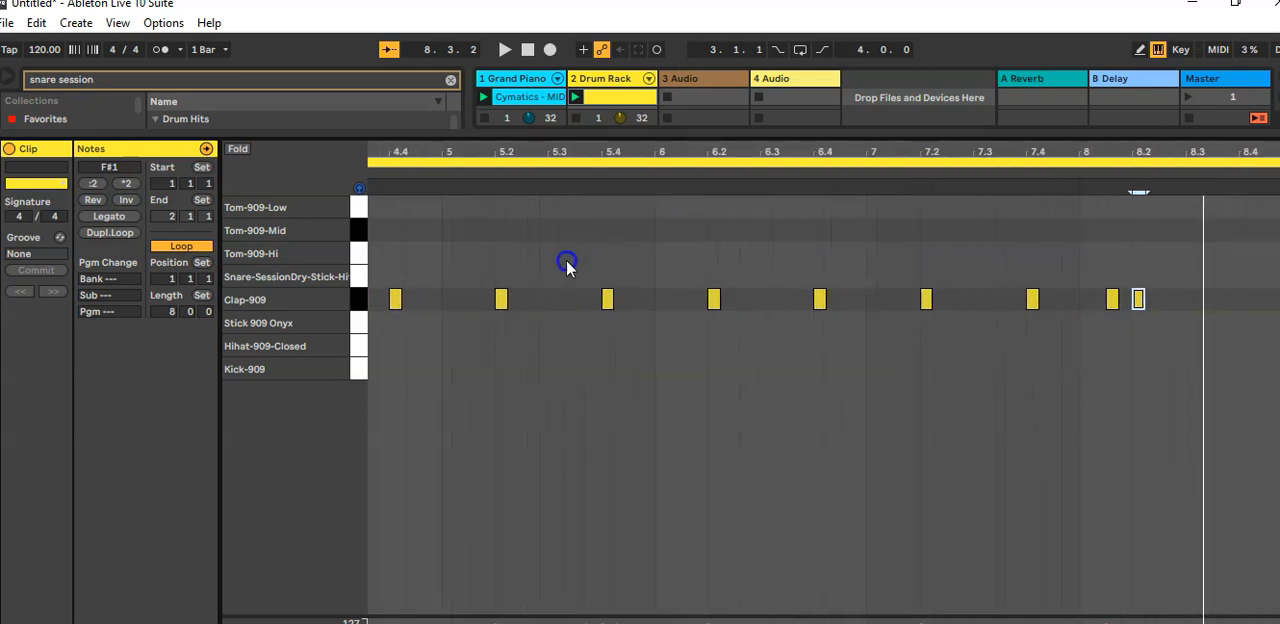
left_click_drag(1217, 151, 1037, 169)
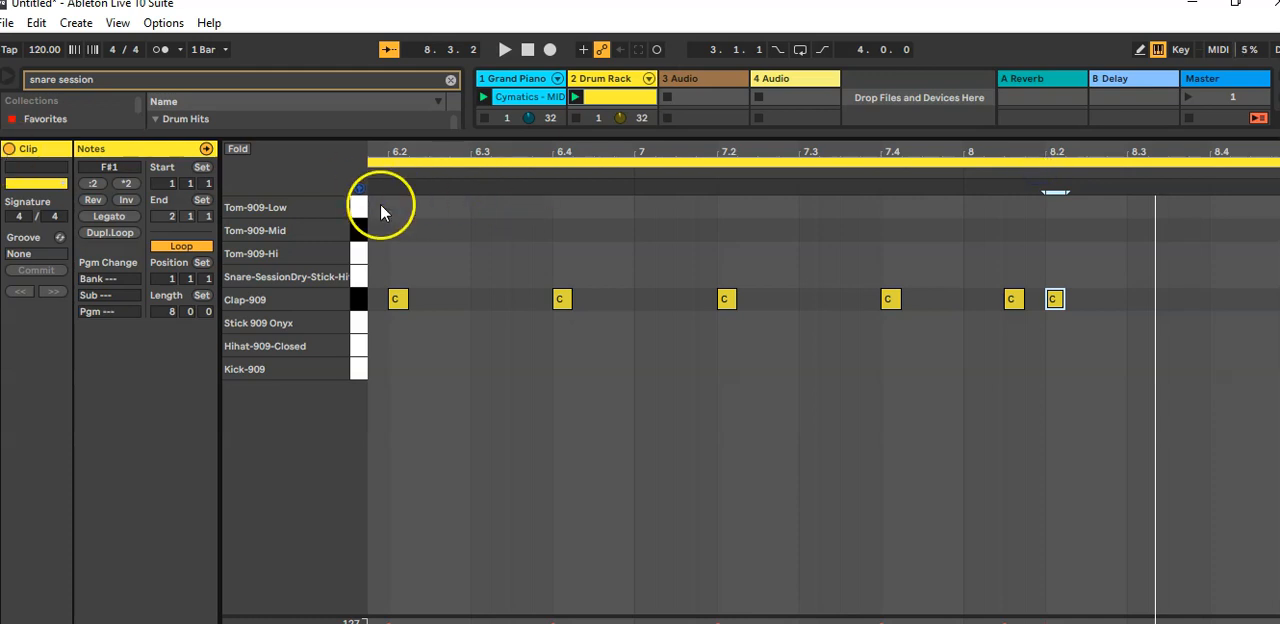
double_click(1219, 279)
double_click(1219, 279)
double_click(1218, 257)
double_click(1200, 255)
double_click(1179, 255)
double_click(1222, 255)
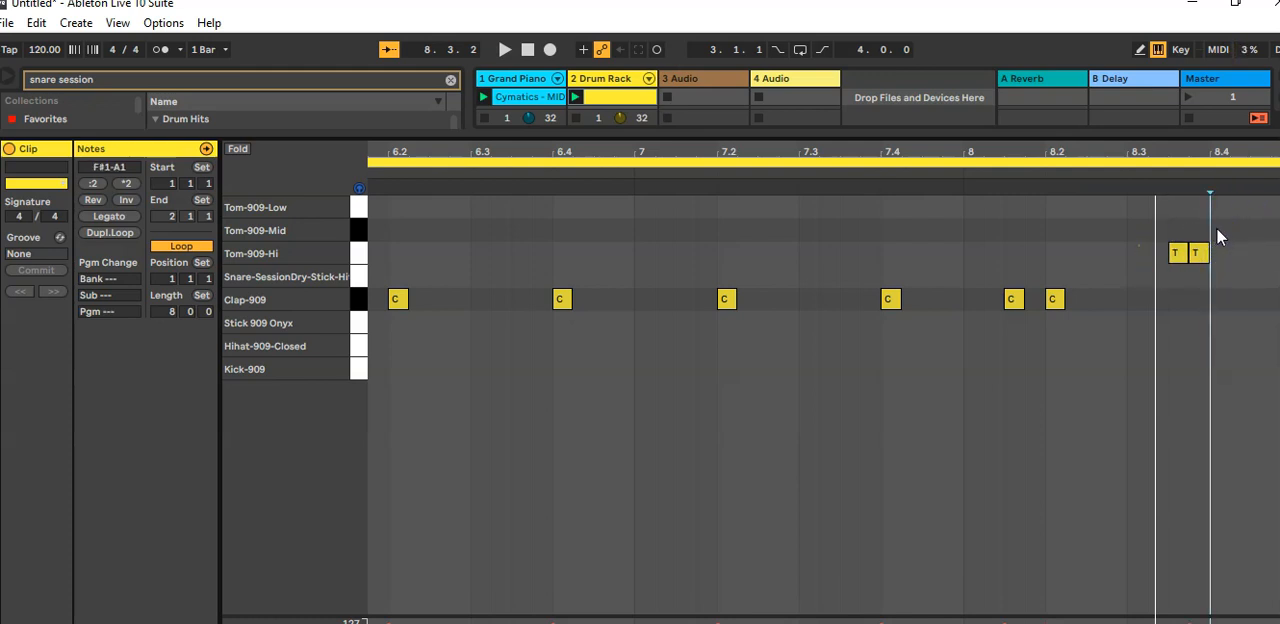
Step: Continue the tom fill with two Tom-909-Mid notes at 8.4 and 8.4.2 and Tom-909-Low notes from 8.4.3
double_click(1218, 230)
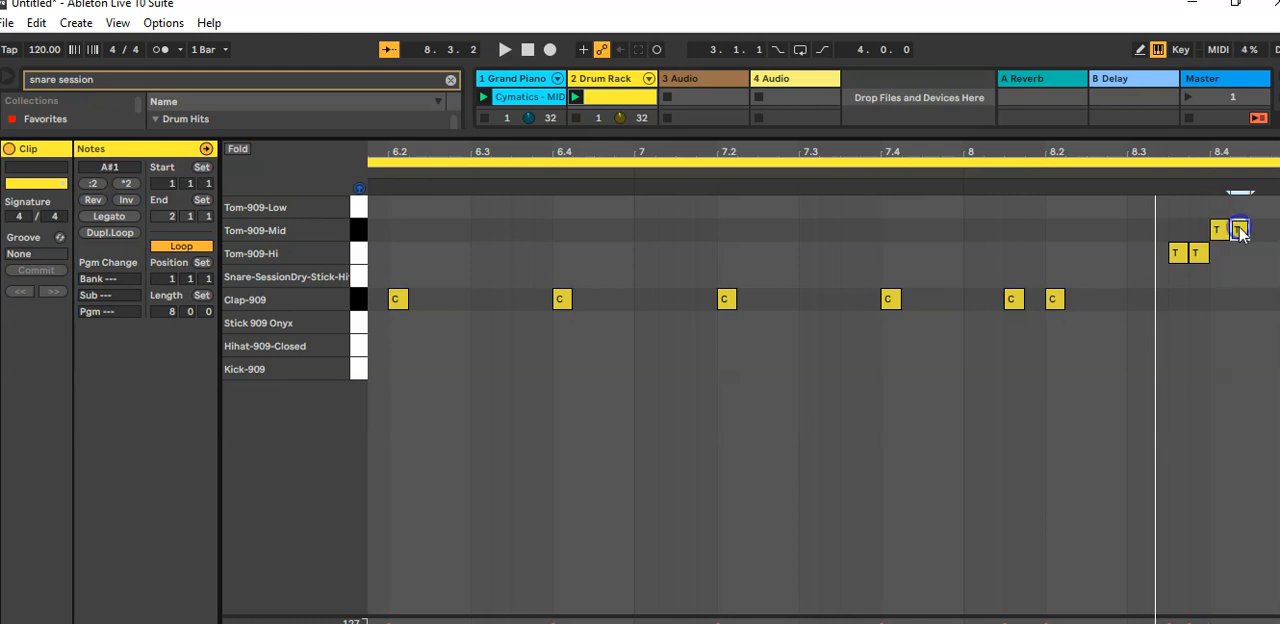
double_click(1261, 207)
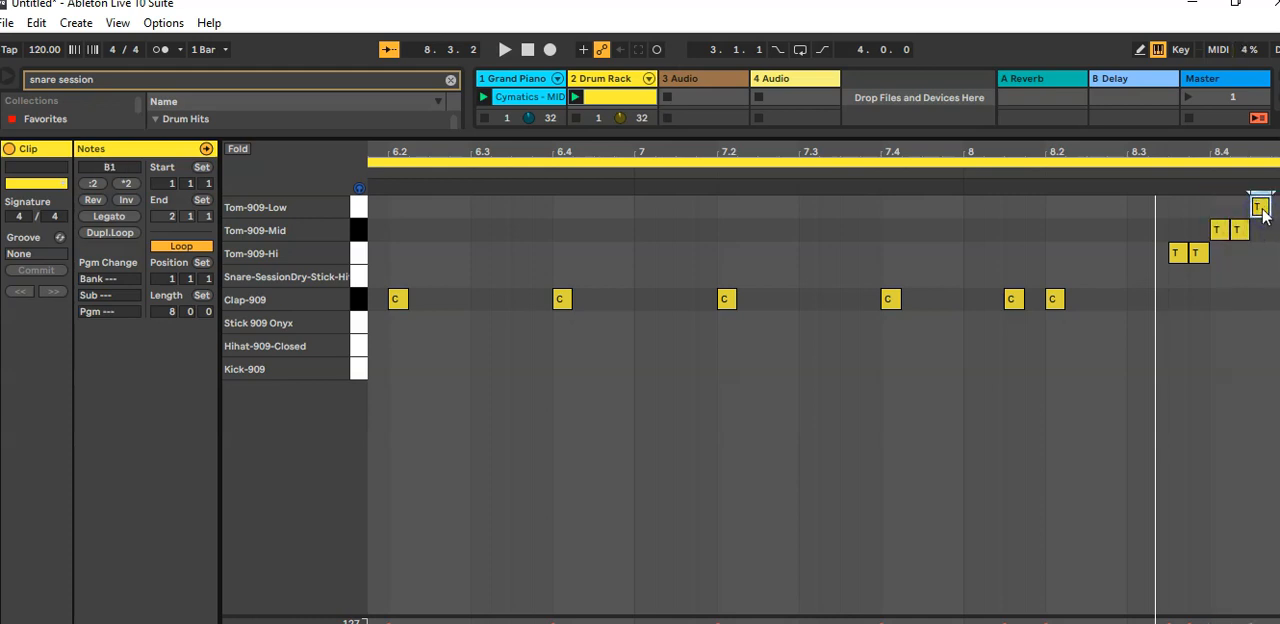
double_click(1276, 207)
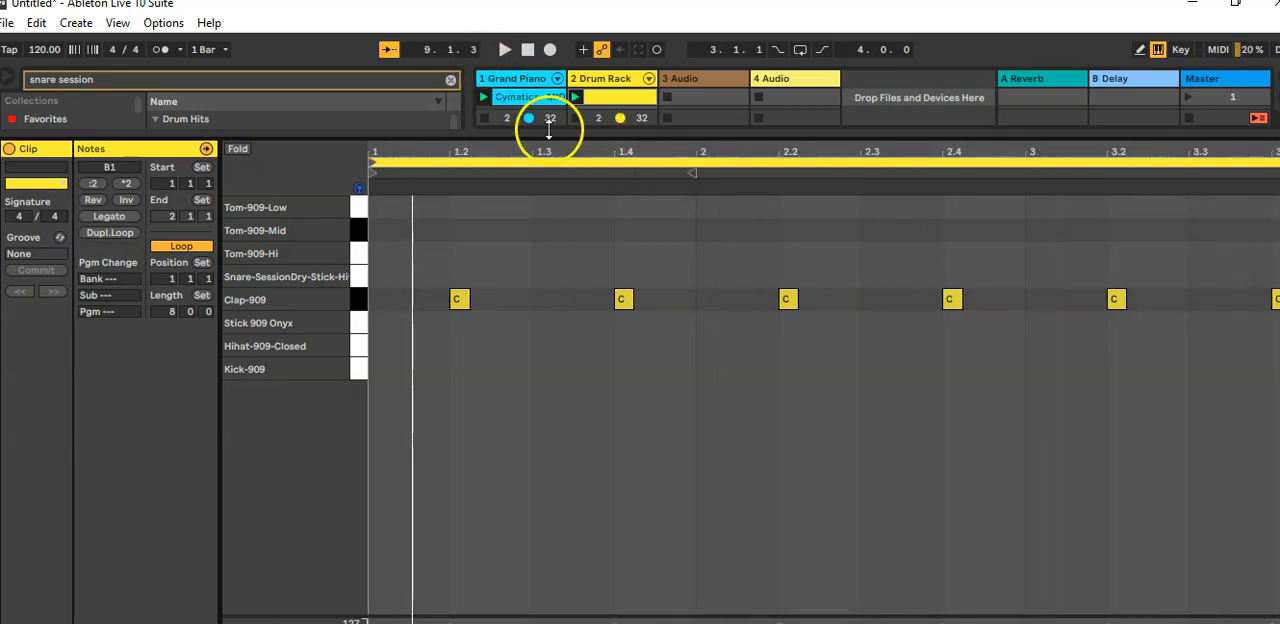
Step: Name the drum clip "intro" and duplicate it into the slot below
left_click_drag(646, 130, 655, 328)
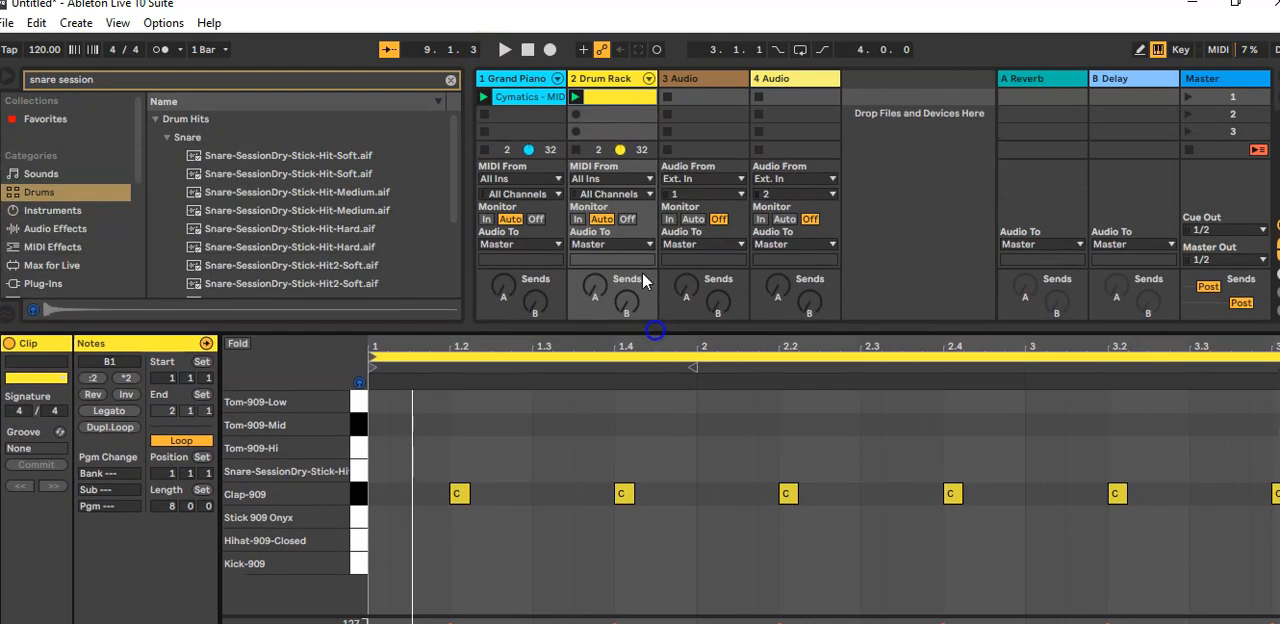
left_click(617, 98)
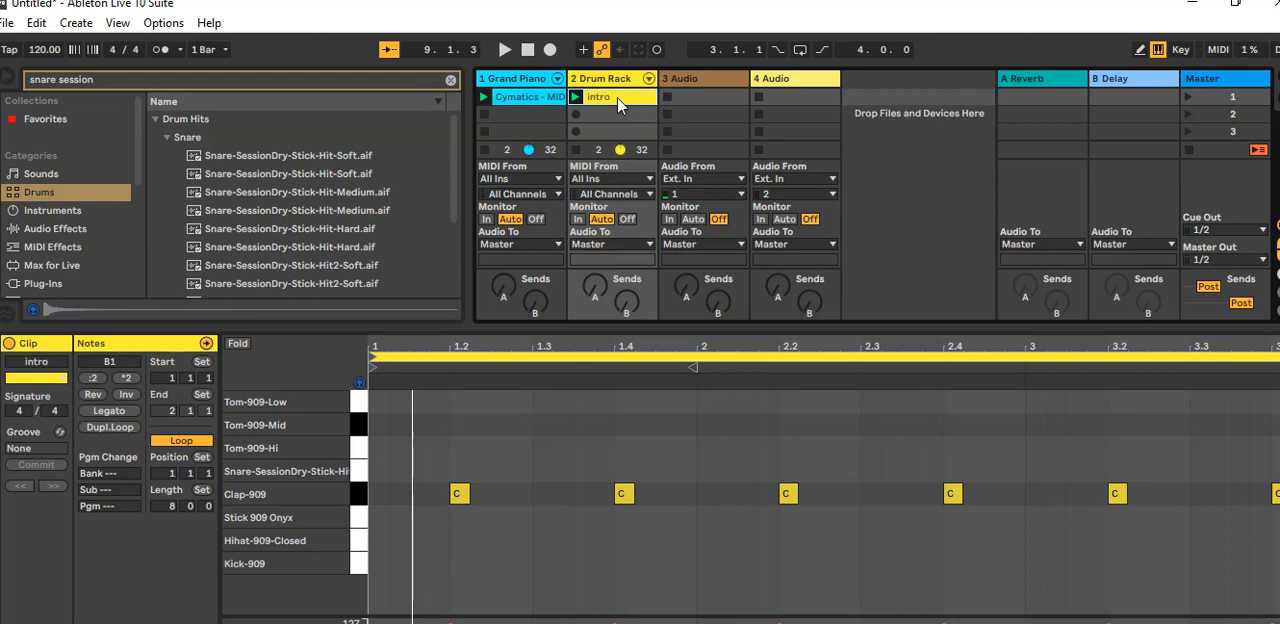
key("ctrl+d")
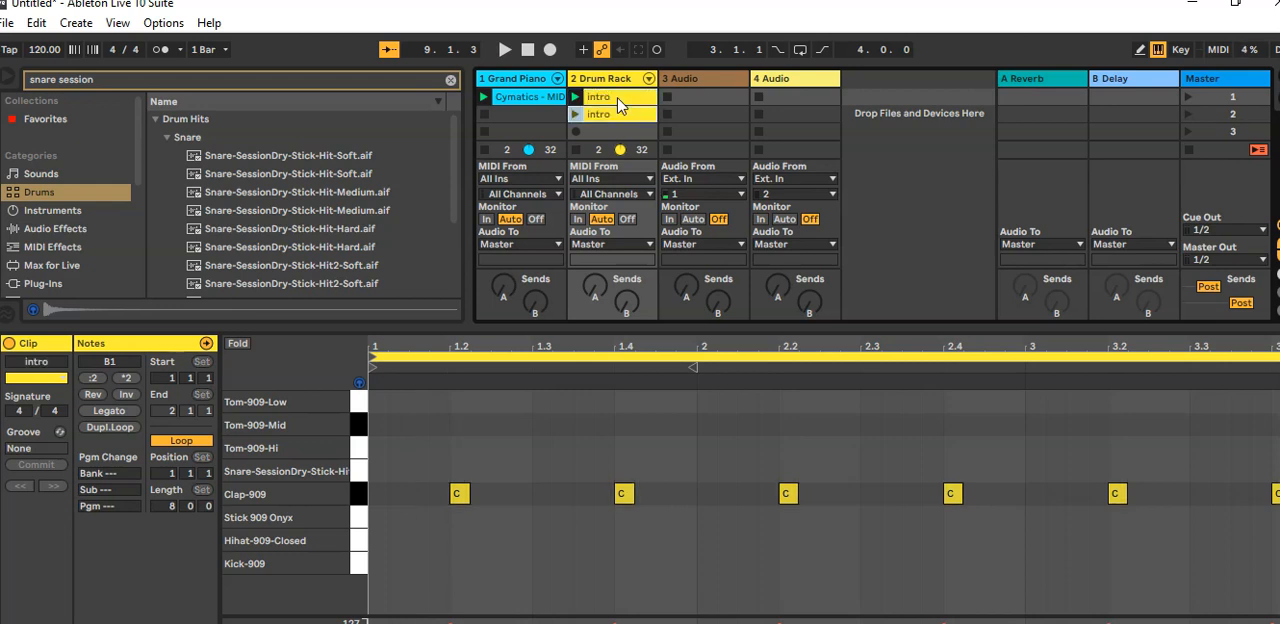
Step: Rename the duplicated drum clip in the second slot as "perv1"
left_click(603, 113)
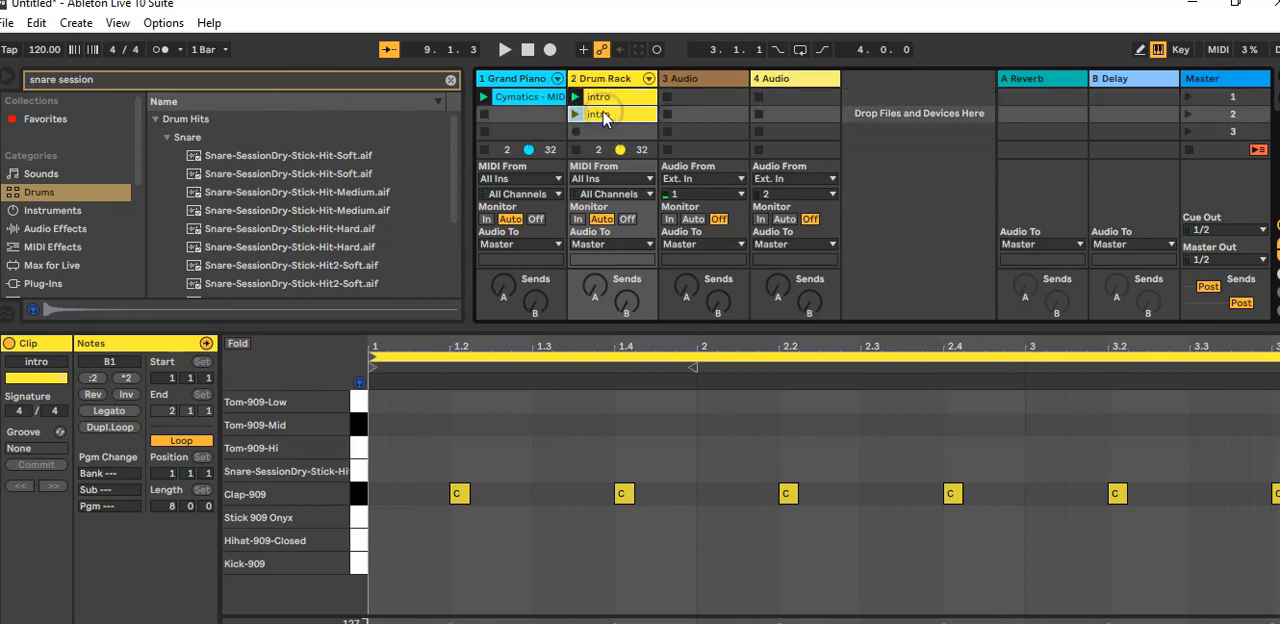
type("perv1")
left_click(613, 118)
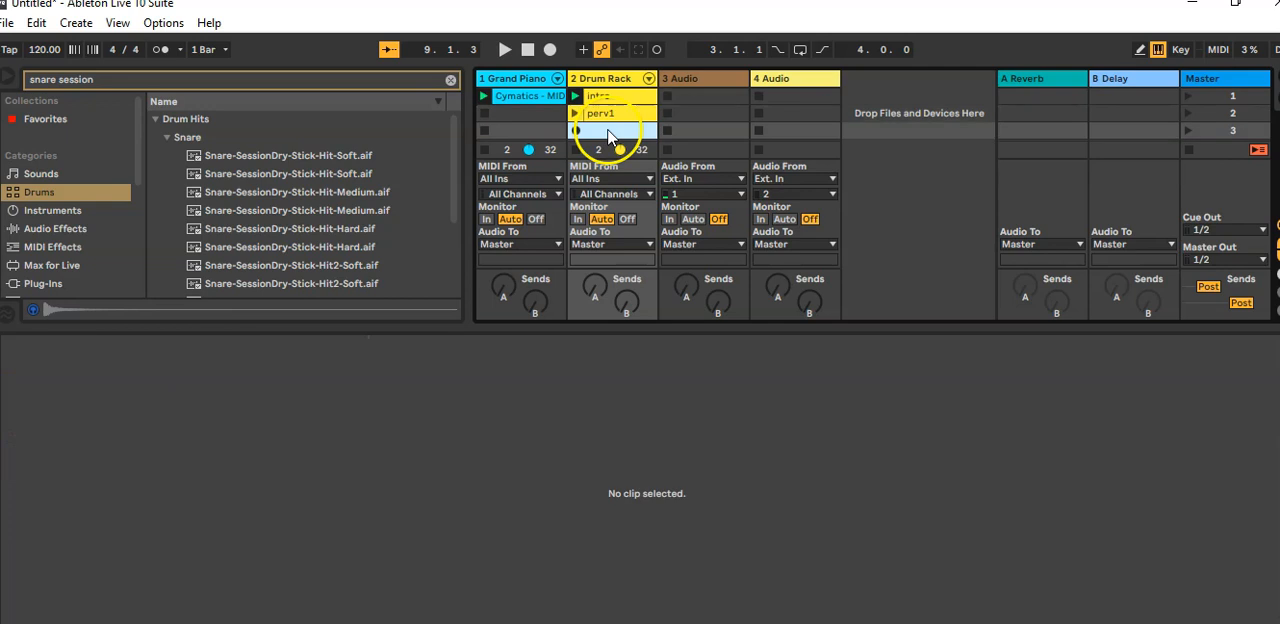
Step: Rename the drum clip in the second slot as "perc1"
key("ctrl+r")
type("perc1")
left_click(614, 131)
Step: Duplicate the perc1 clip into the third slot and name the copy "perc2"
left_click(611, 115)
key("ctrl+d")
left_click(609, 131)
key("ctrl+r")
type("perc2")
key("Return")
Step: Remove the stop buttons from the Grand Piano track's second and third clip slots
right_click(497, 111)
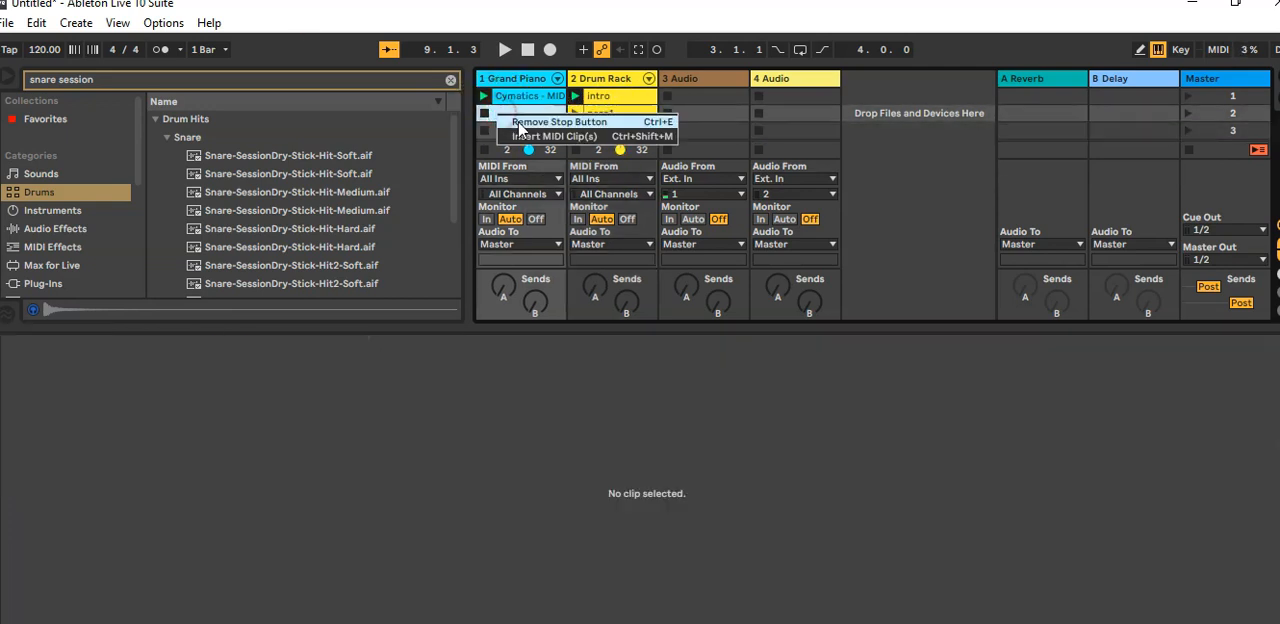
left_click(518, 125)
right_click(497, 131)
left_click(507, 140)
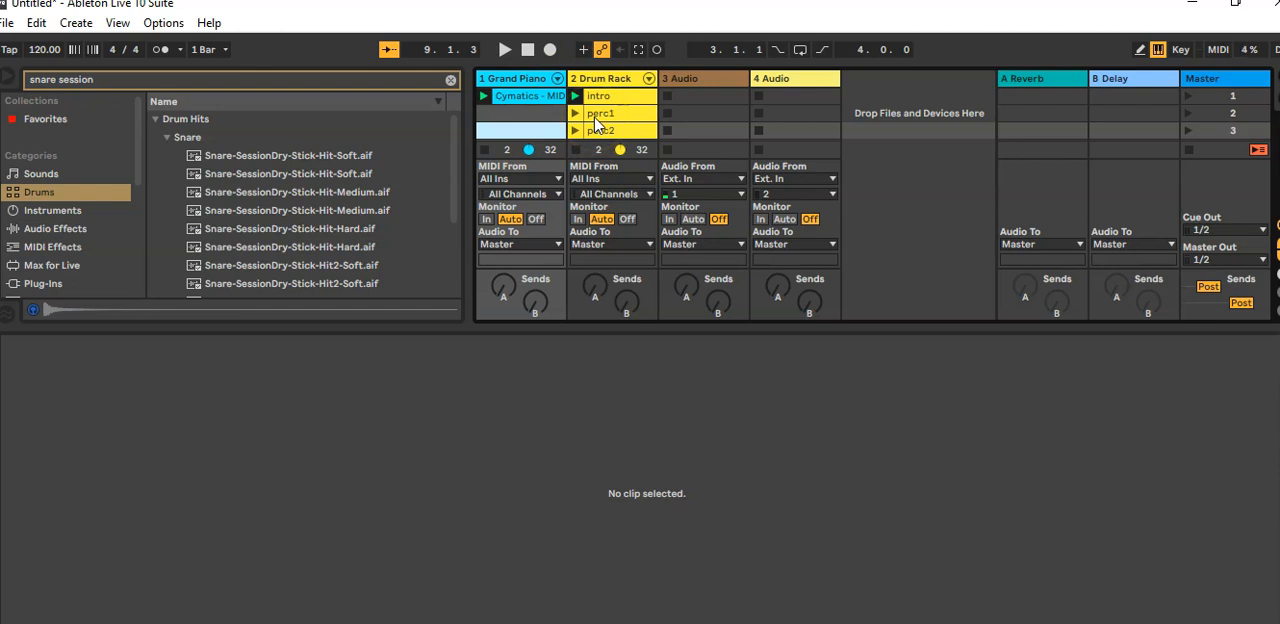
Step: Add Kick-909 notes on all four beats of the one-bar perc1 clip and launch it to audition the kicks
left_click(605, 122)
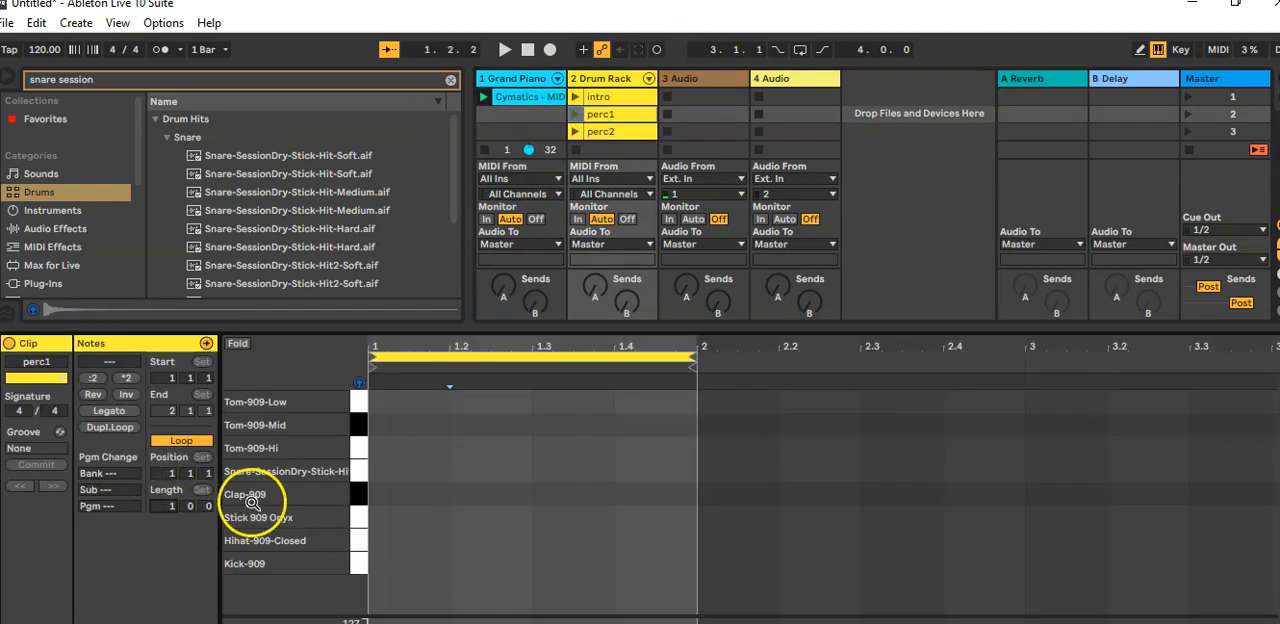
double_click(376, 564)
double_click(459, 564)
double_click(542, 564)
double_click(624, 564)
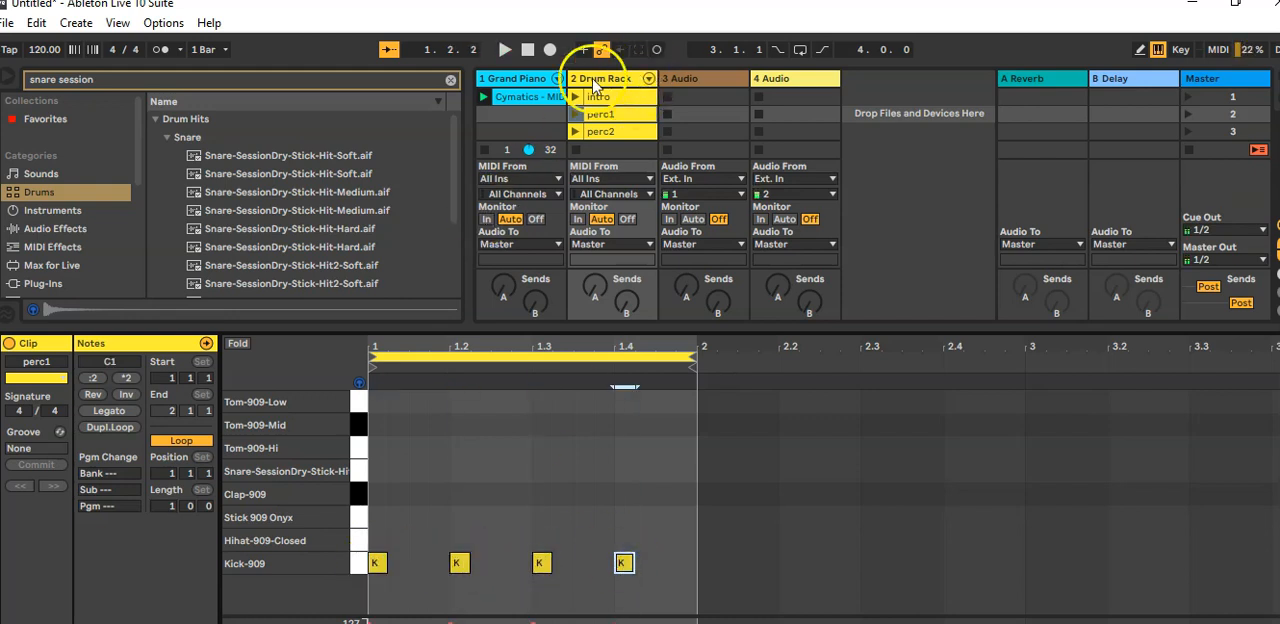
left_click(575, 115)
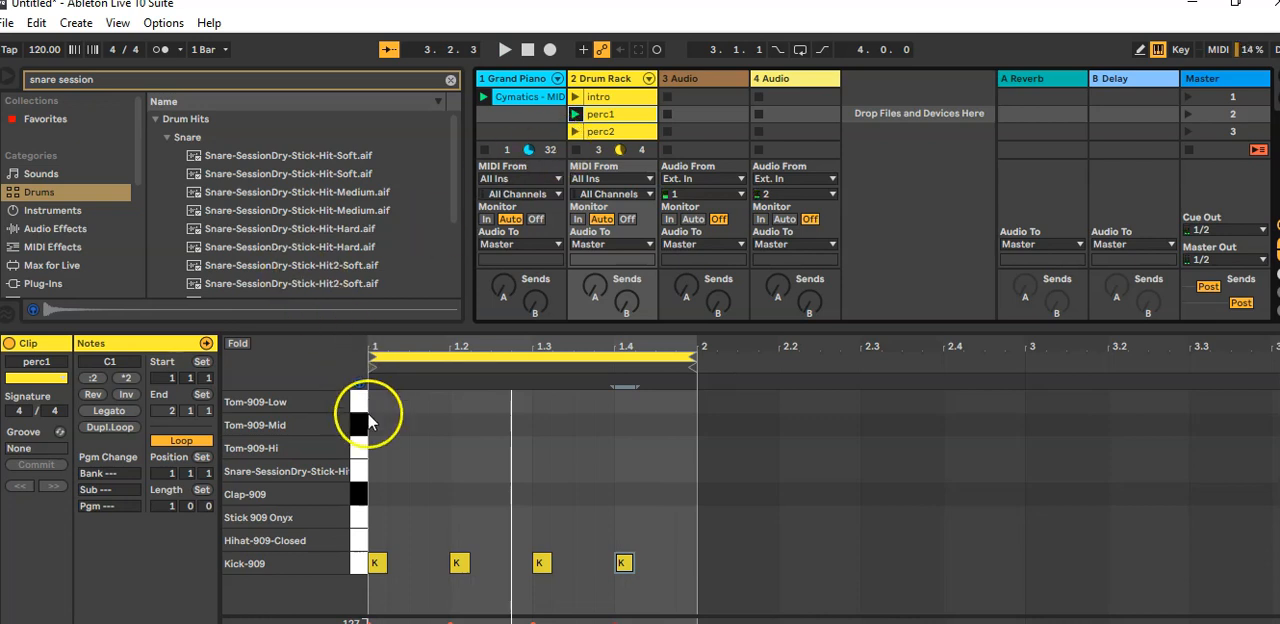
key("space")
key("space")
Step: Add Hihat-909-Closed notes on the four offbeats between the kicks in perc1 and audition the pattern
double_click(418, 540)
double_click(500, 540)
double_click(581, 540)
double_click(662, 538)
key("space")
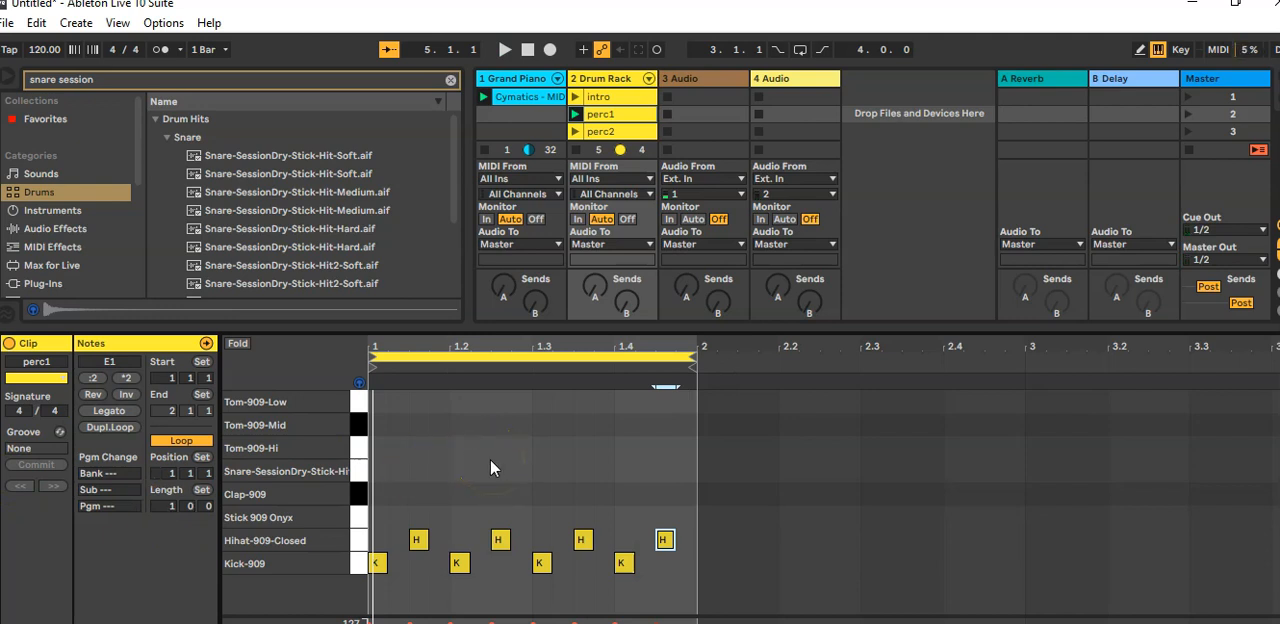
Step: Set the perc1 clip's loop length to 8 bars
left_click(168, 507)
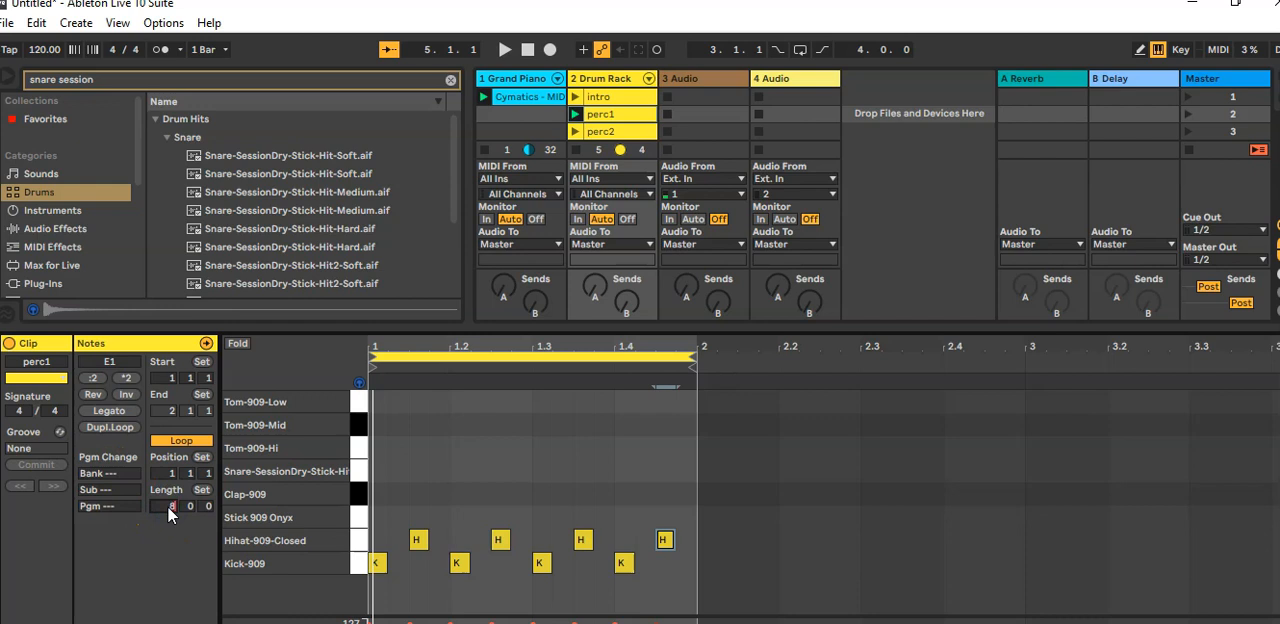
key("Return")
left_click(372, 557)
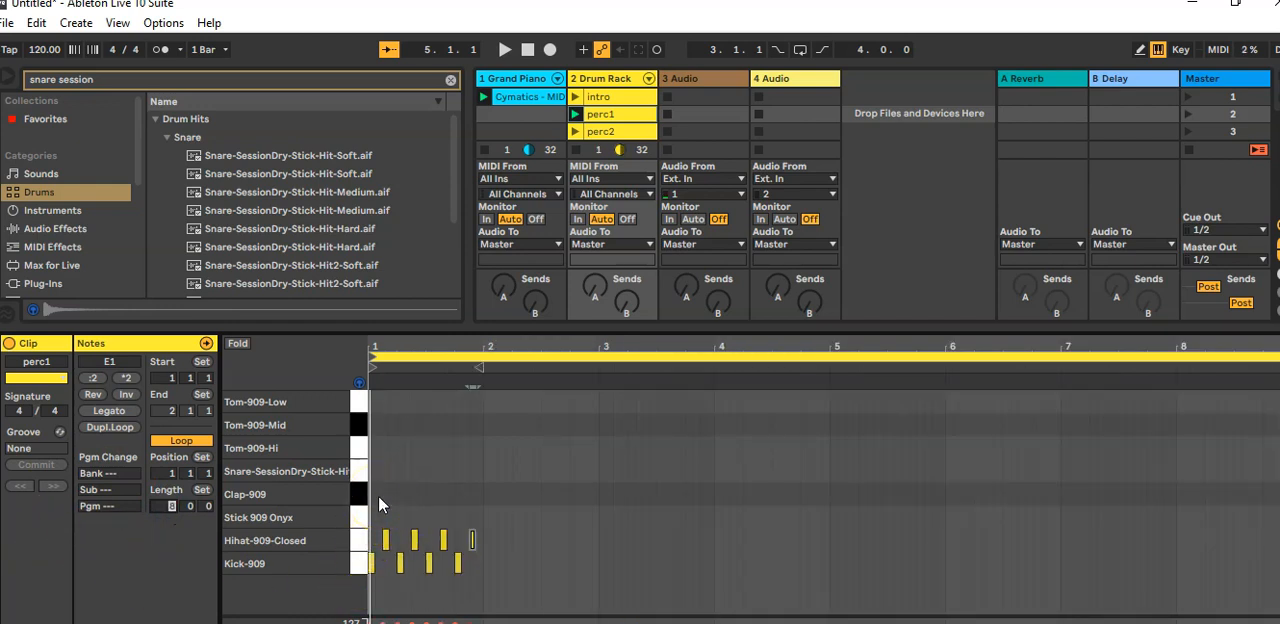
left_click(389, 463)
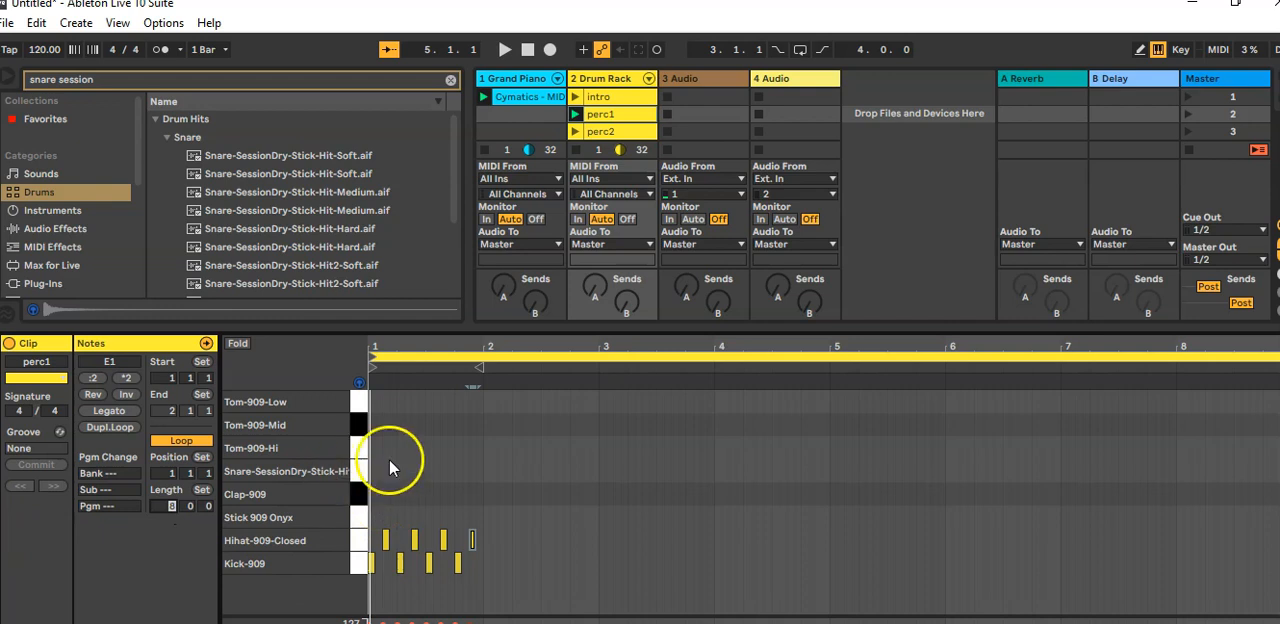
left_click(372, 406)
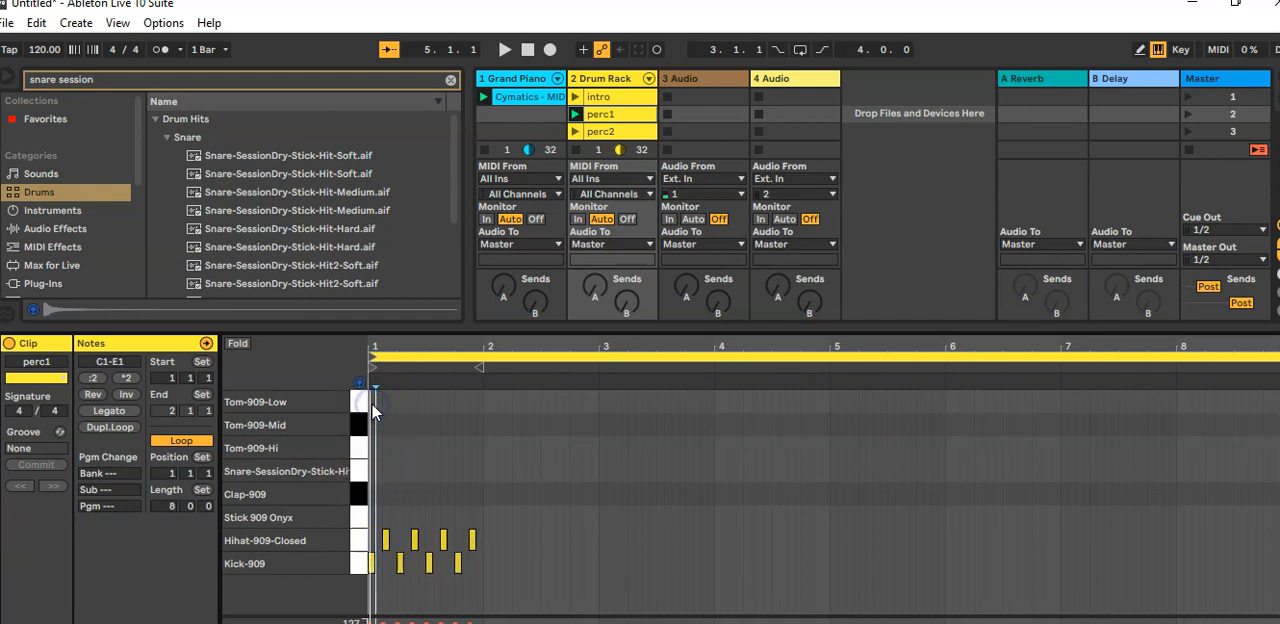
Step: Duplicate the first bar's kick and hi-hat pattern repeatedly to fill perc1 through bar 8
left_click_drag(371, 404, 483, 588)
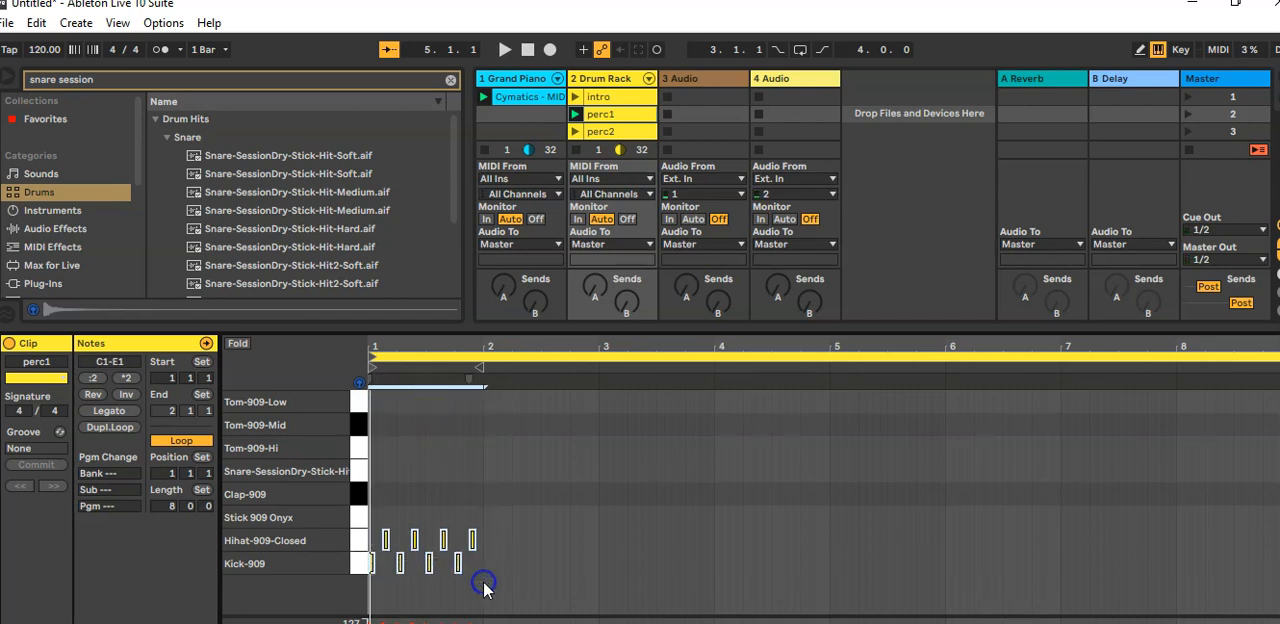
key("ctrl+d")
key("ctrl+d")
key("ctrl+d")
key("ctrl+d")
key("ctrl+d")
key("ctrl+d")
key("ctrl+d")
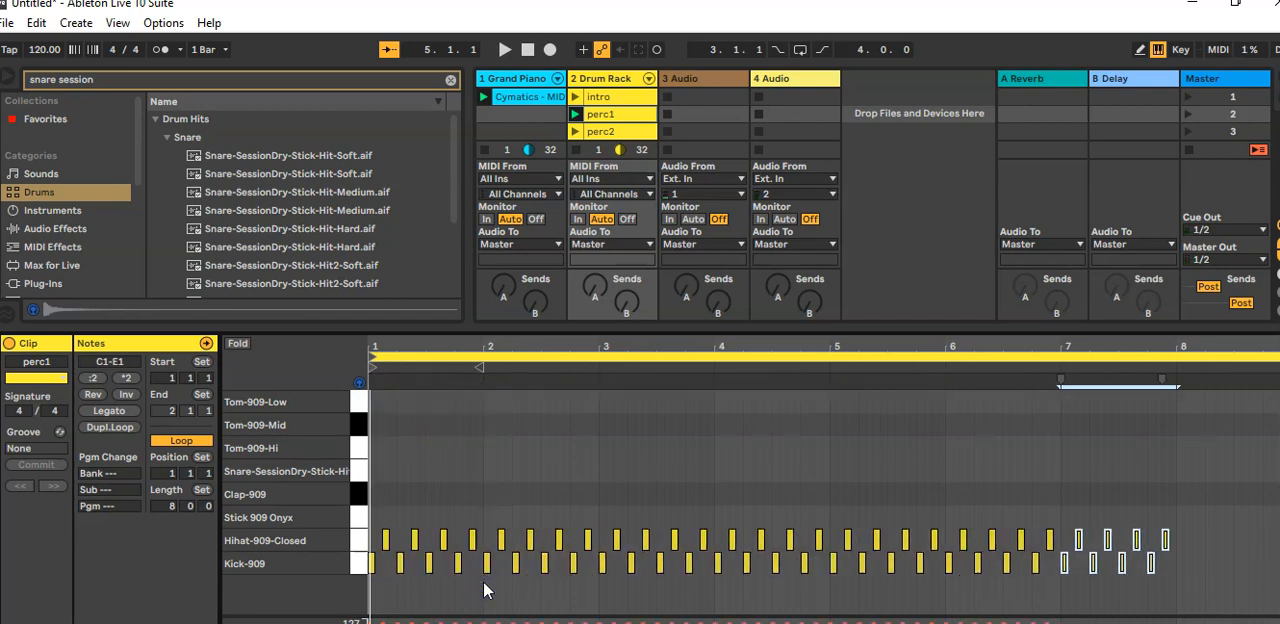
Step: Play the perc1 clip and add an extra Kick-909 note at 3.4.4
key("space")
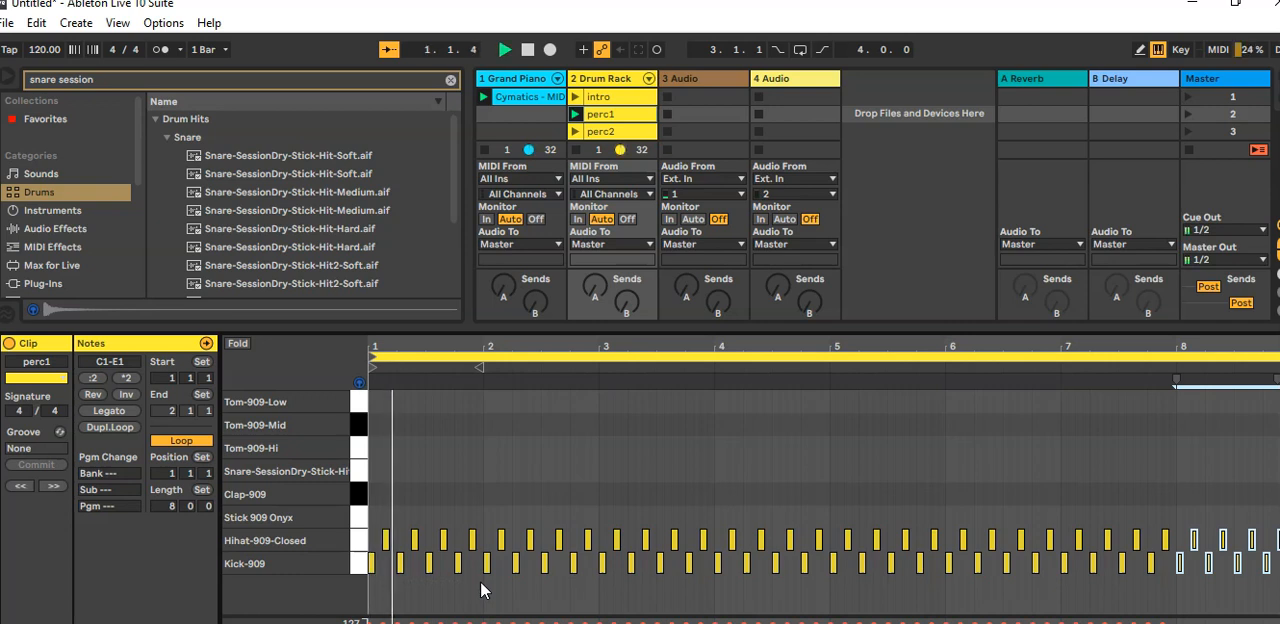
left_click(486, 564)
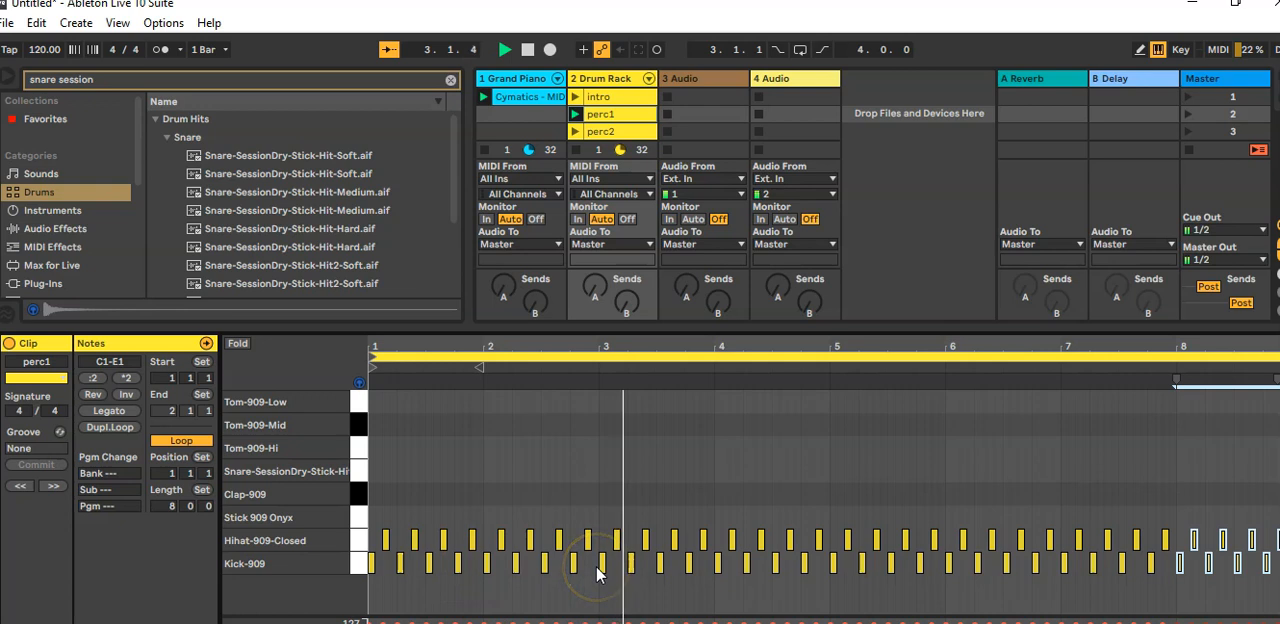
left_click(712, 565)
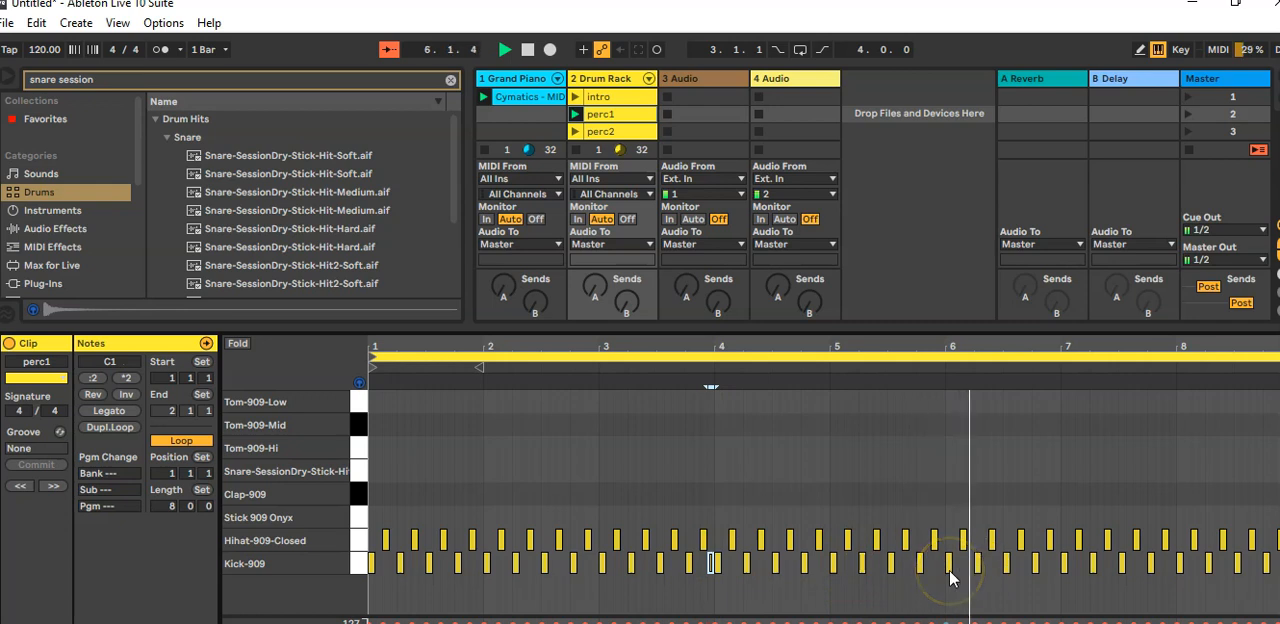
key("space")
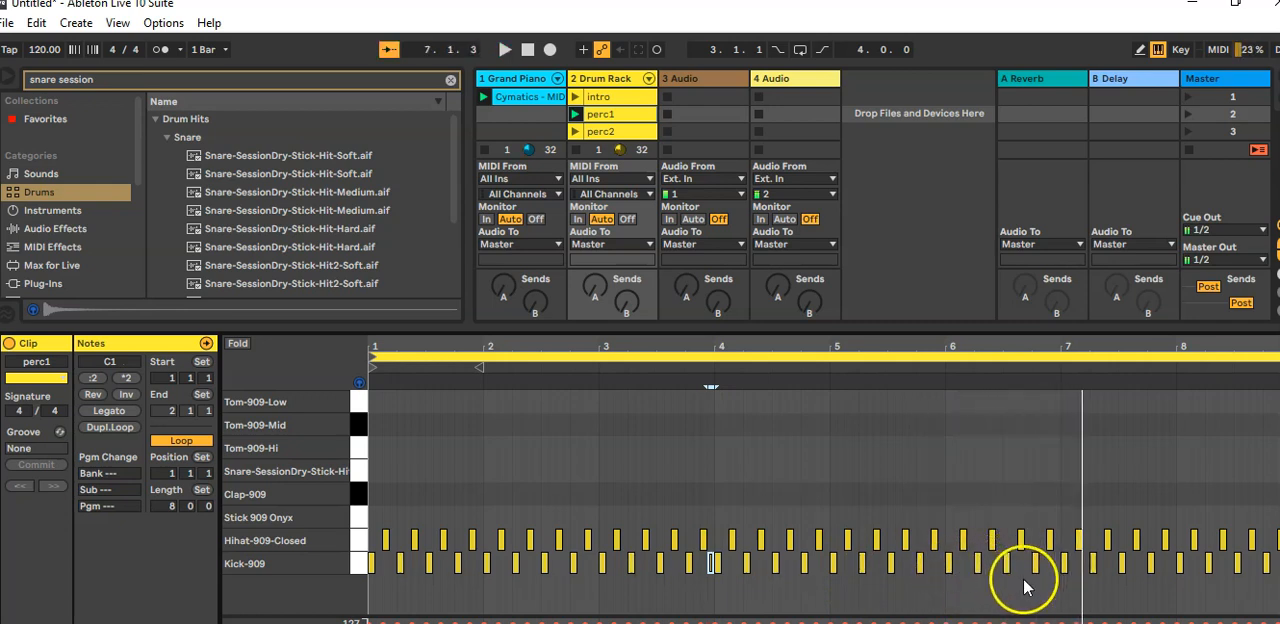
Step: Vary bar 6 of perc1 with Kick-909 notes at 6.3.4 and 6.4.2 in place of the kick at 6.4
left_click_drag(1052, 348, 928, 474)
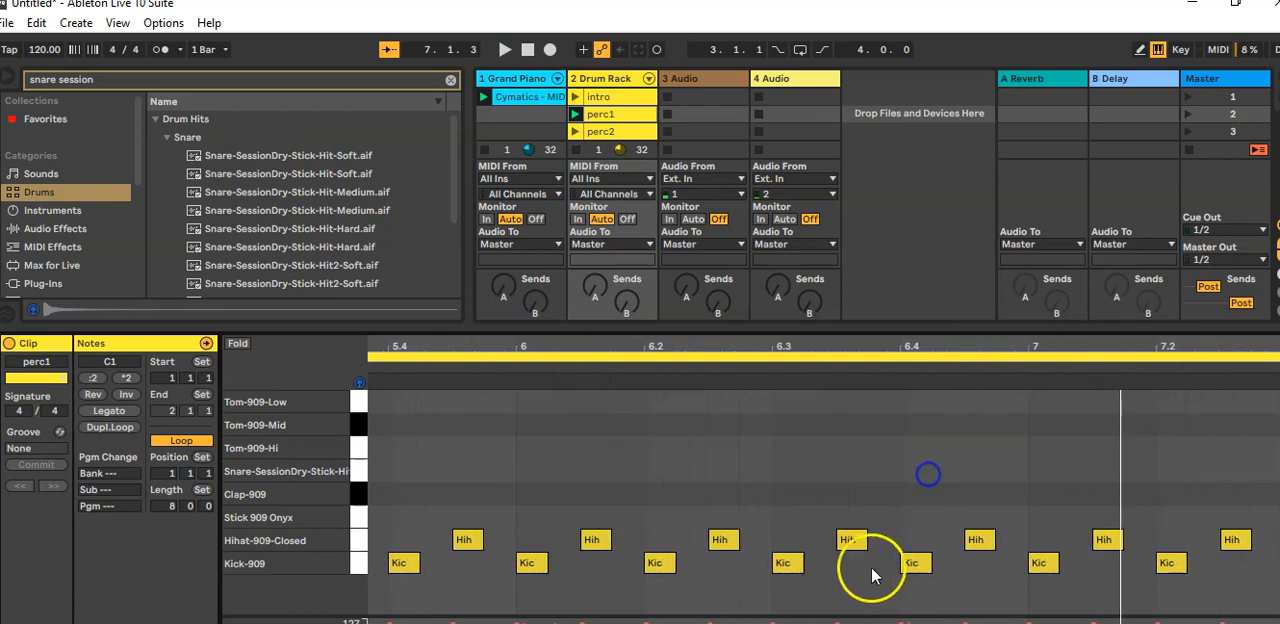
double_click(942, 565)
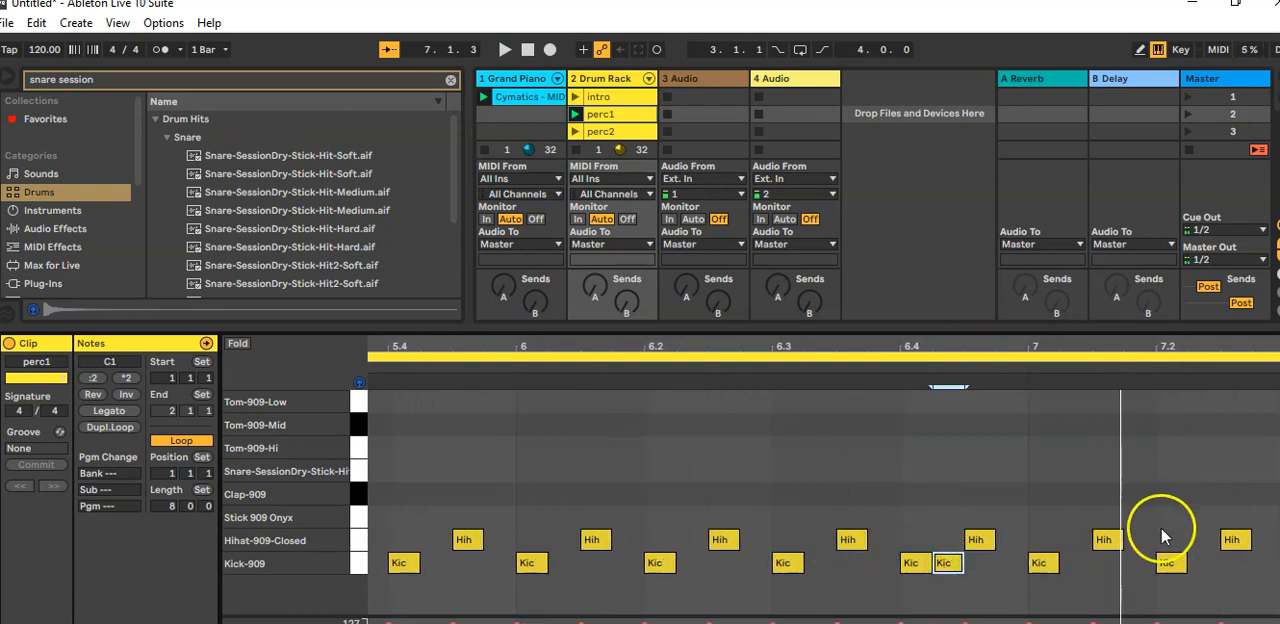
double_click(890, 565)
left_click(922, 565)
double_click(922, 566)
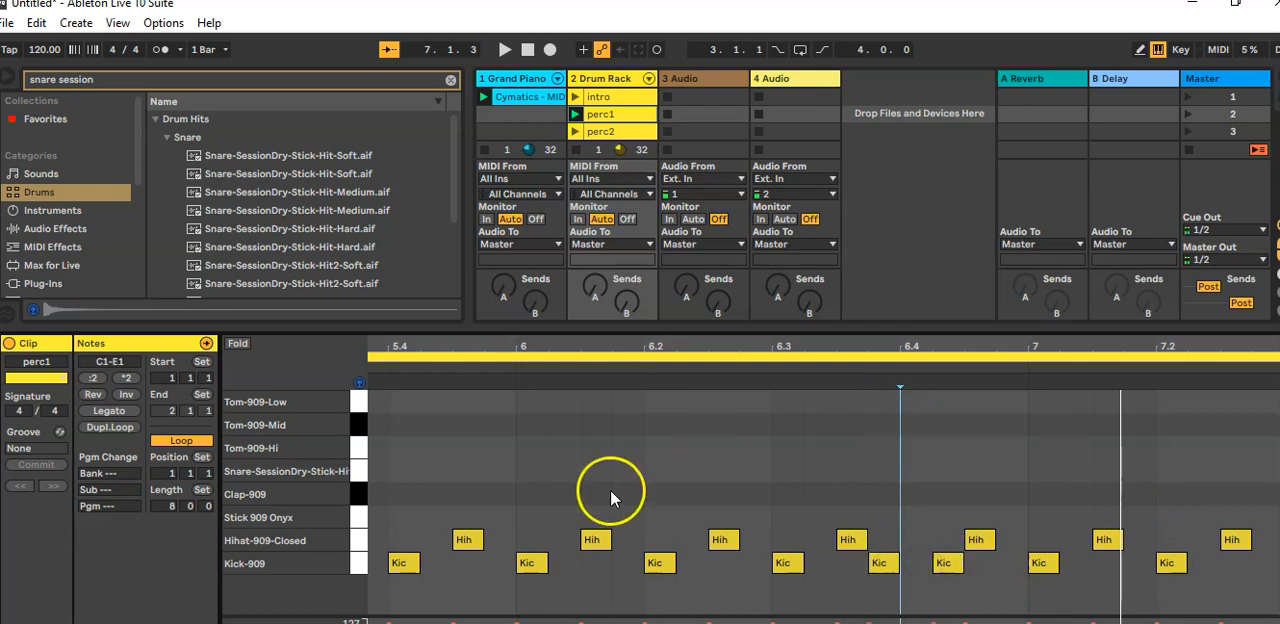
double_click(652, 567)
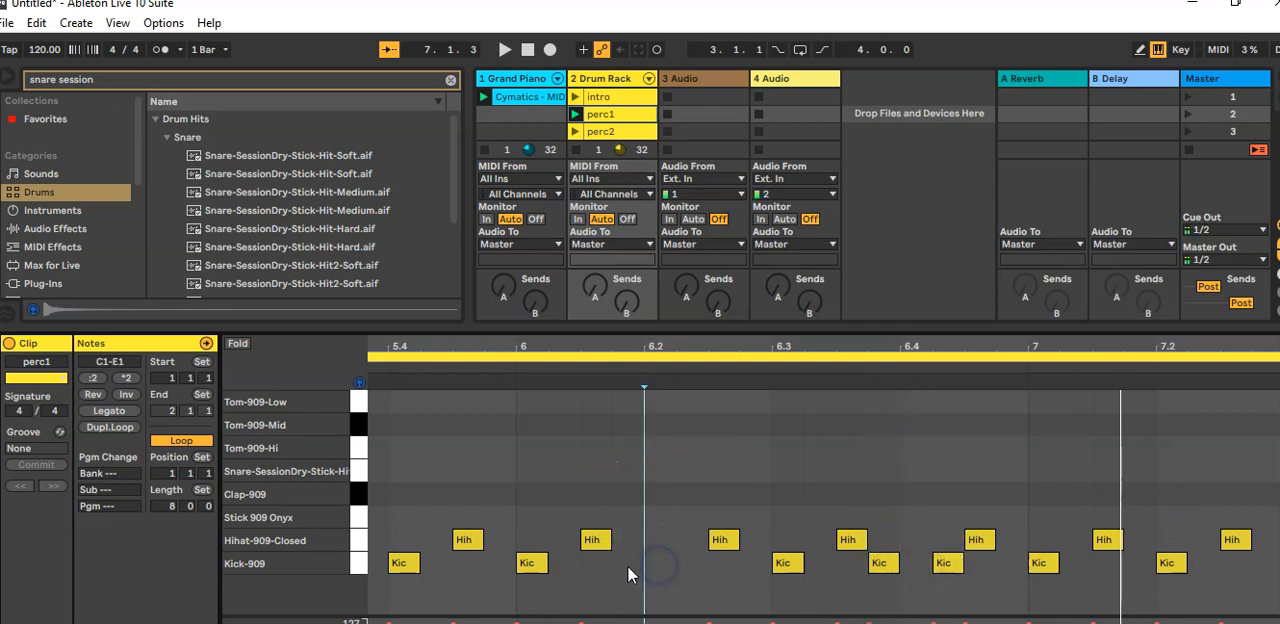
double_click(653, 564)
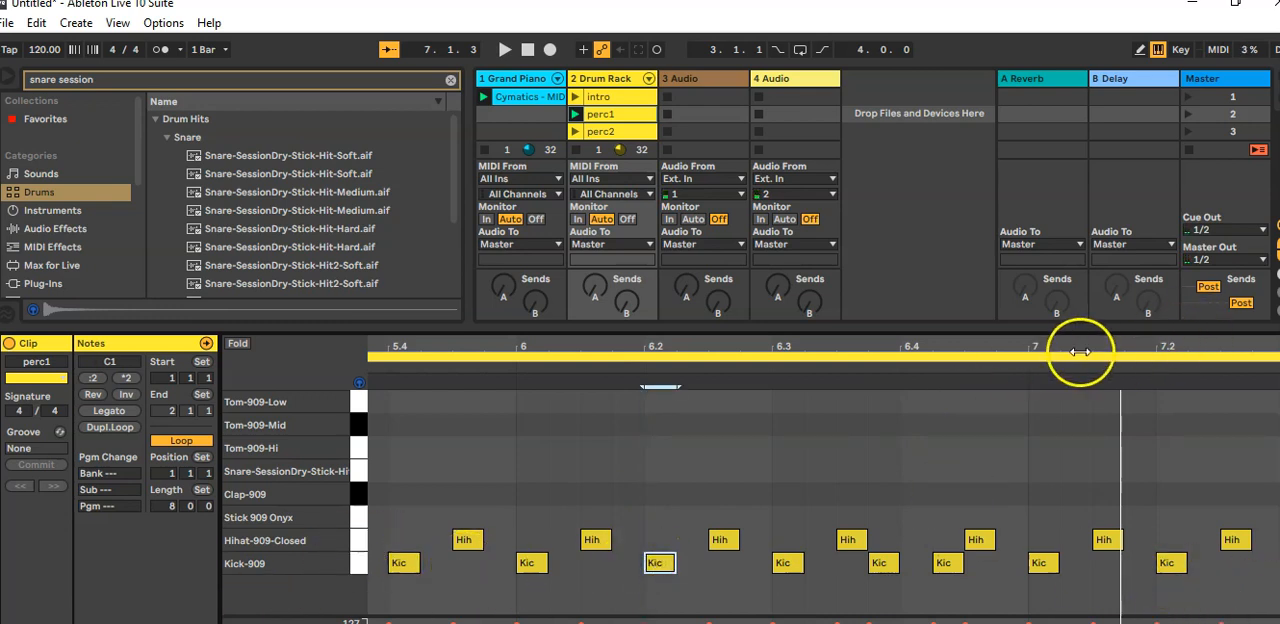
Step: Try Kick-909 notes at 7.2.4 and 7.3.2 in place of the kick at 7.3 and play the pattern
left_click_drag(1078, 347, 740, 363)
double_click(930, 564)
double_click(966, 563)
double_click(995, 565)
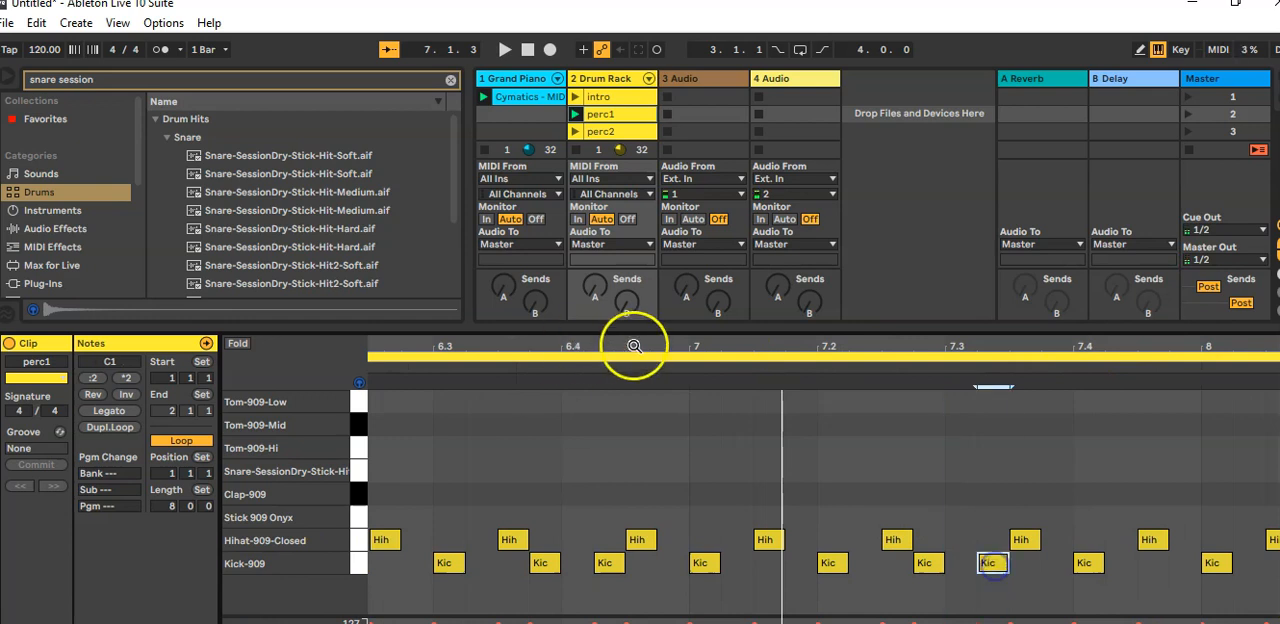
left_click_drag(634, 346, 303, 277)
key("space")
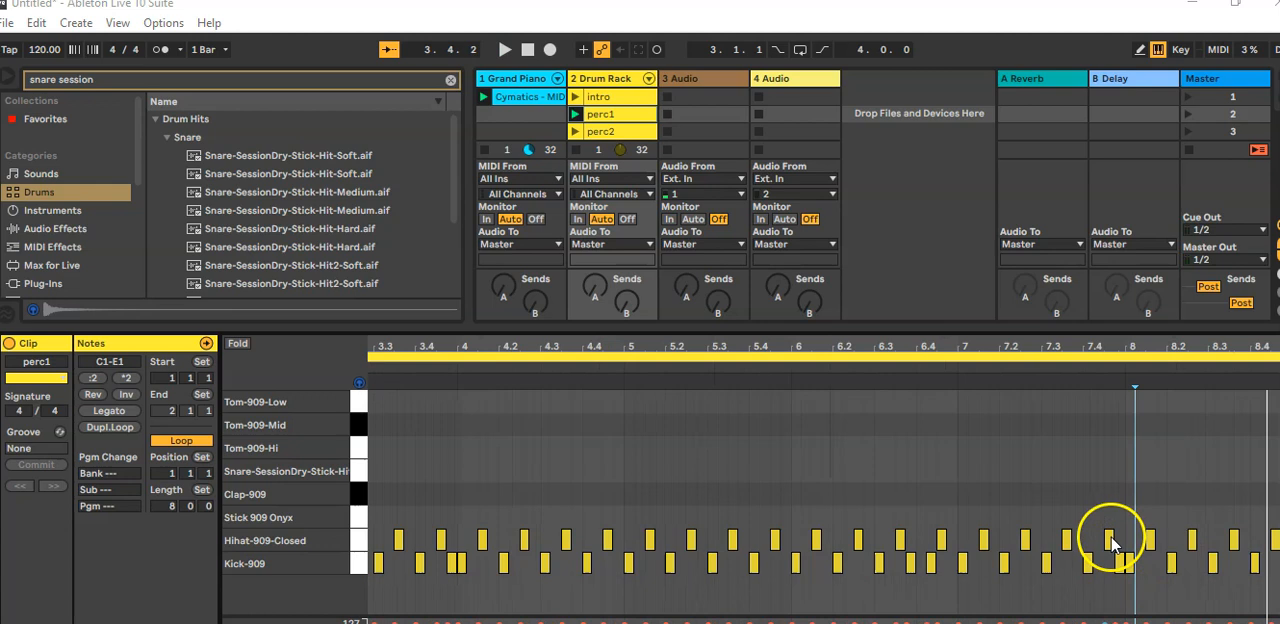
Step: Replace the Hihat-909-Closed note at 7.4.3 in perc1 with a Kick-909 note
left_click(1109, 538)
double_click(1109, 538)
double_click(1119, 566)
double_click(1108, 564)
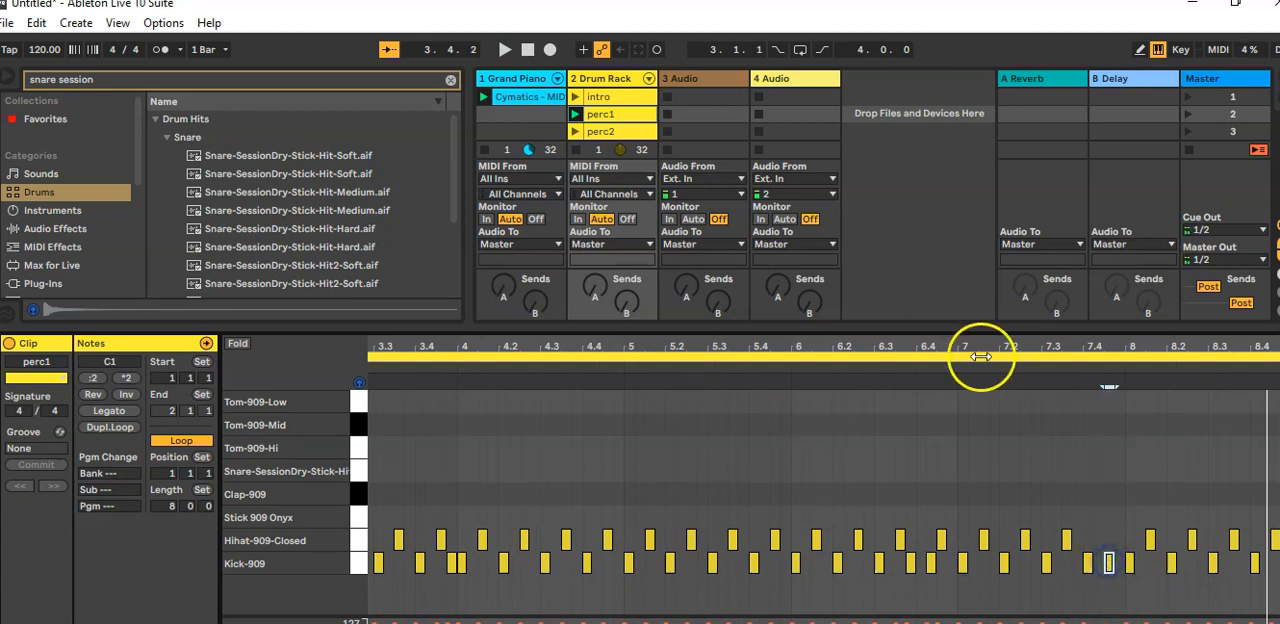
left_click(632, 371)
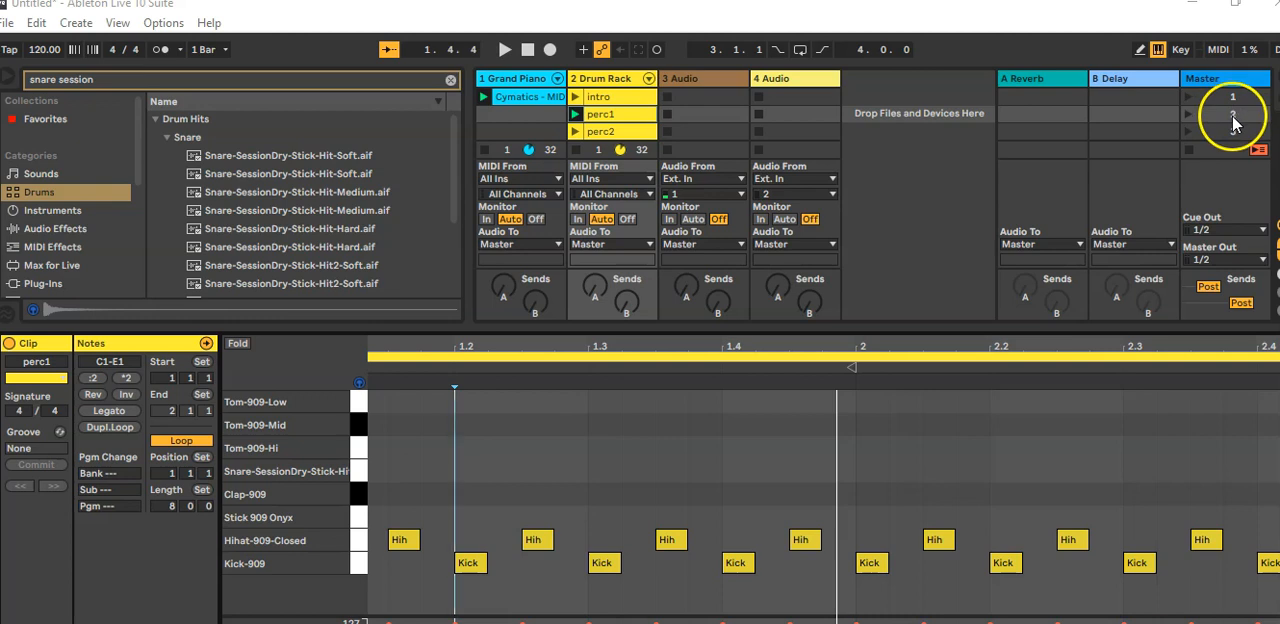
Step: Replace the clip in the third drum slot with a copy of perc1 and rename the copy "perc2"
left_click(610, 133)
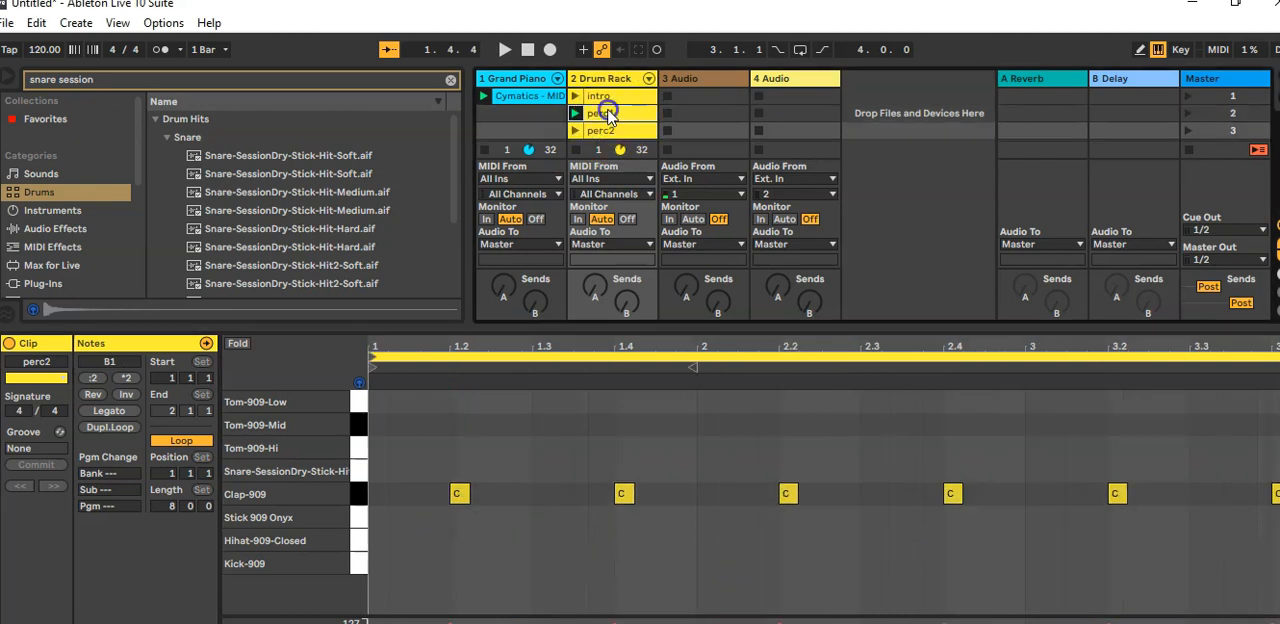
left_click(610, 115)
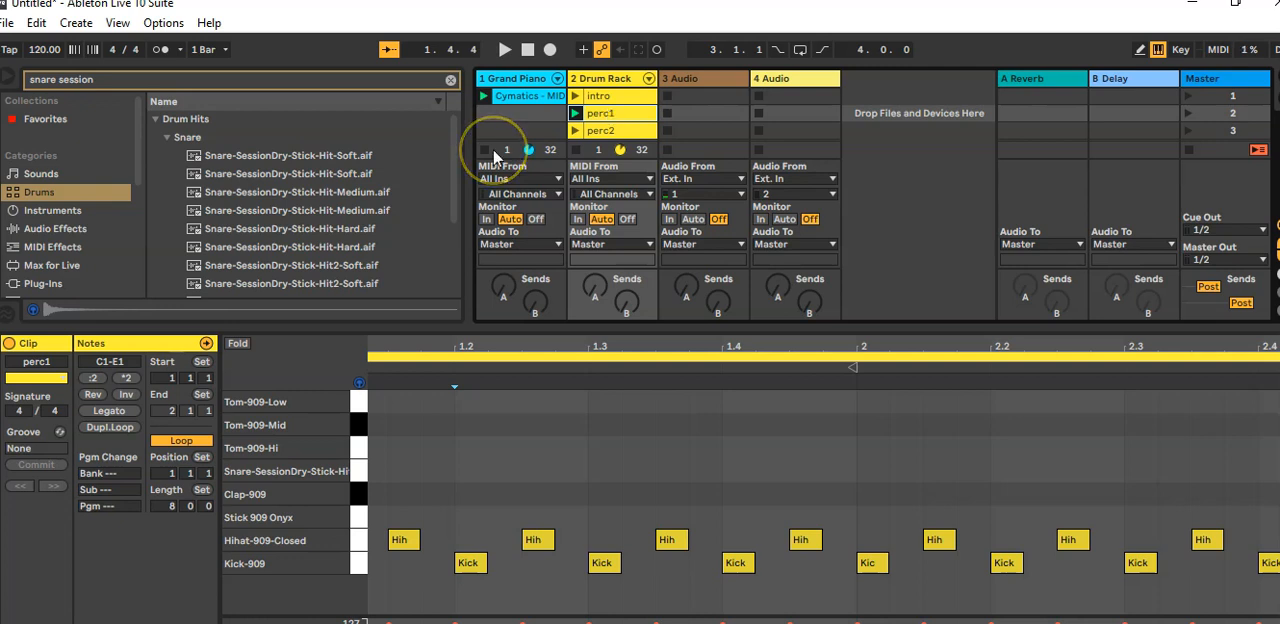
left_click(605, 131)
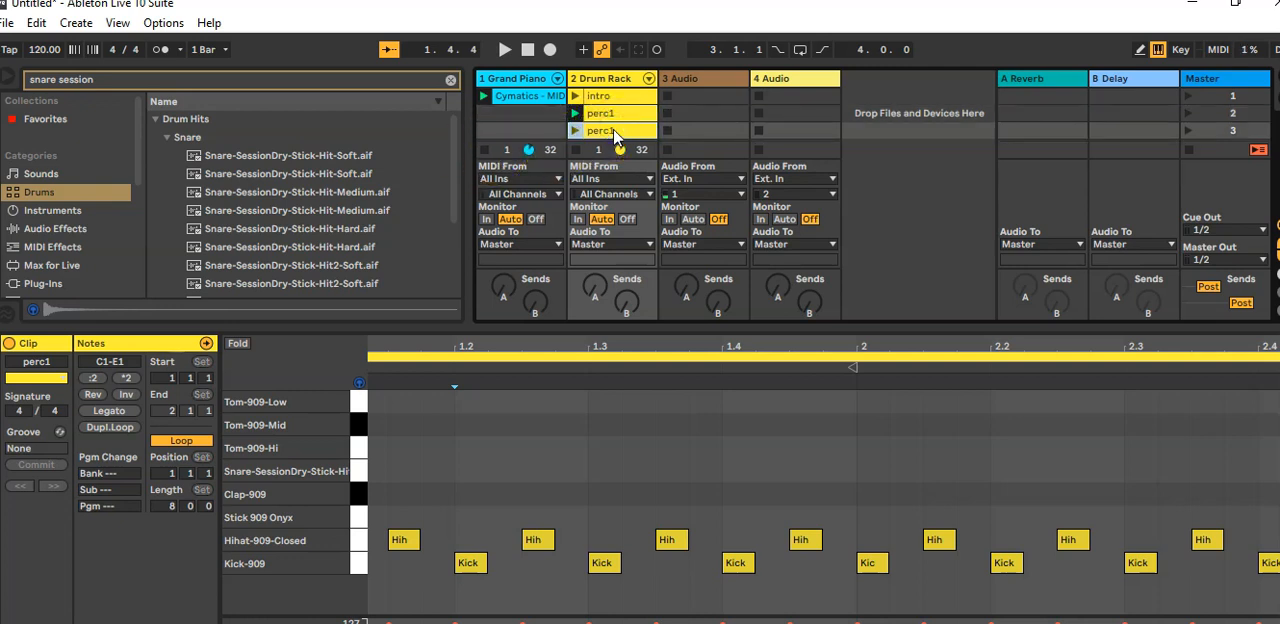
key("ctrl+r")
key("Right")
key("BackSpace")
type("2")
key("Return")
Step: Add Snare-SessionDry-Stick notes on beats 2 and 4 of bars 1 to 4 in perc2
double_click(467, 470)
double_click(738, 470)
double_click(1005, 470)
left_click_drag(924, 346, 852, 231)
left_click_drag(677, 343, 673, 447)
double_click(838, 471)
left_click_drag(985, 347, 811, 308)
double_click(918, 470)
double_click(1134, 471)
Step: Duplicate the snare notes of bars 1 to 4 into bars 5 to 8 of perc2 and launch scene 3
left_click_drag(1151, 352, 680, 322)
left_click_drag(371, 396, 828, 514)
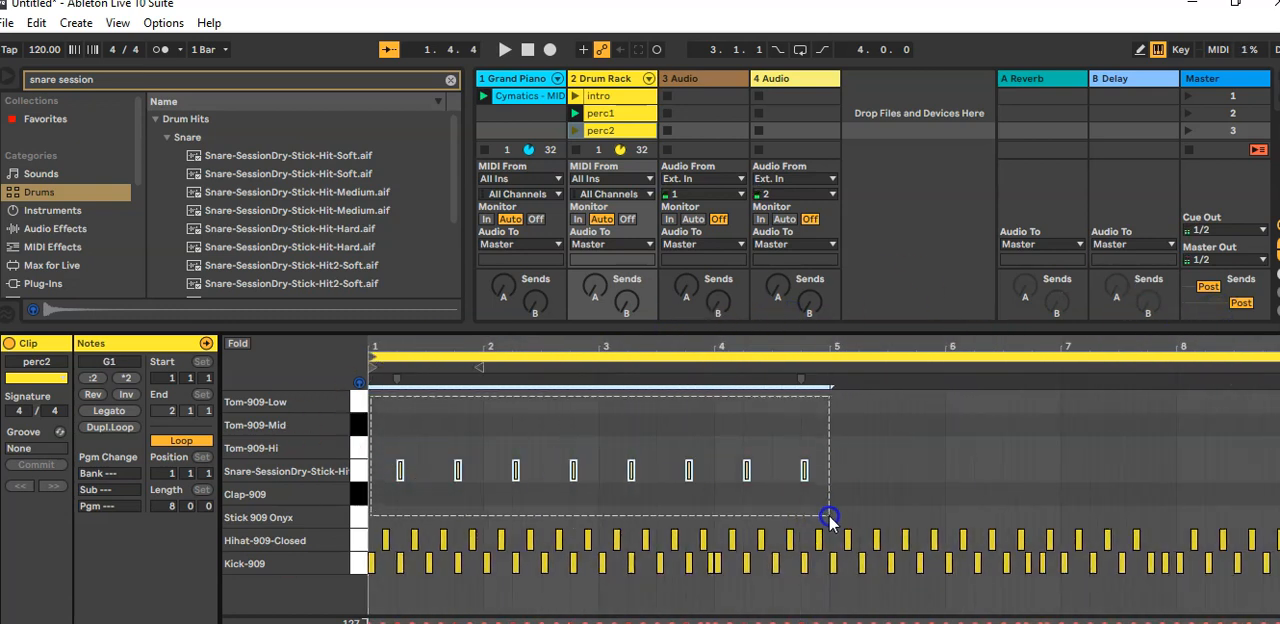
key("ctrl+d")
left_click(914, 144)
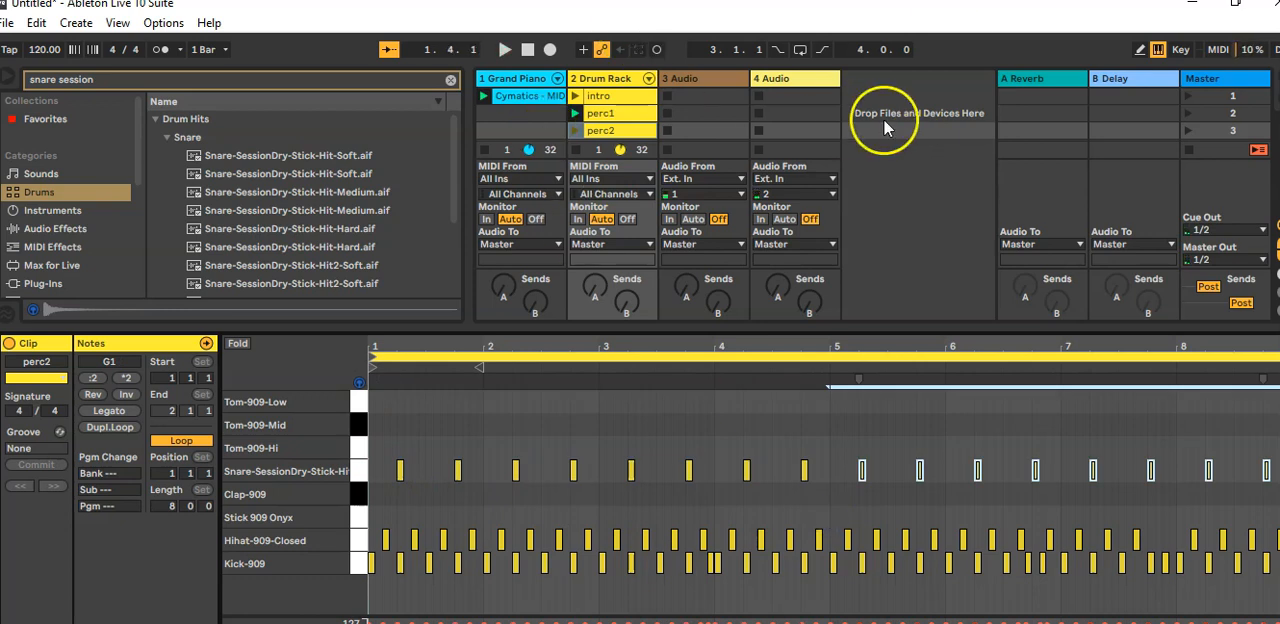
left_click(1188, 130)
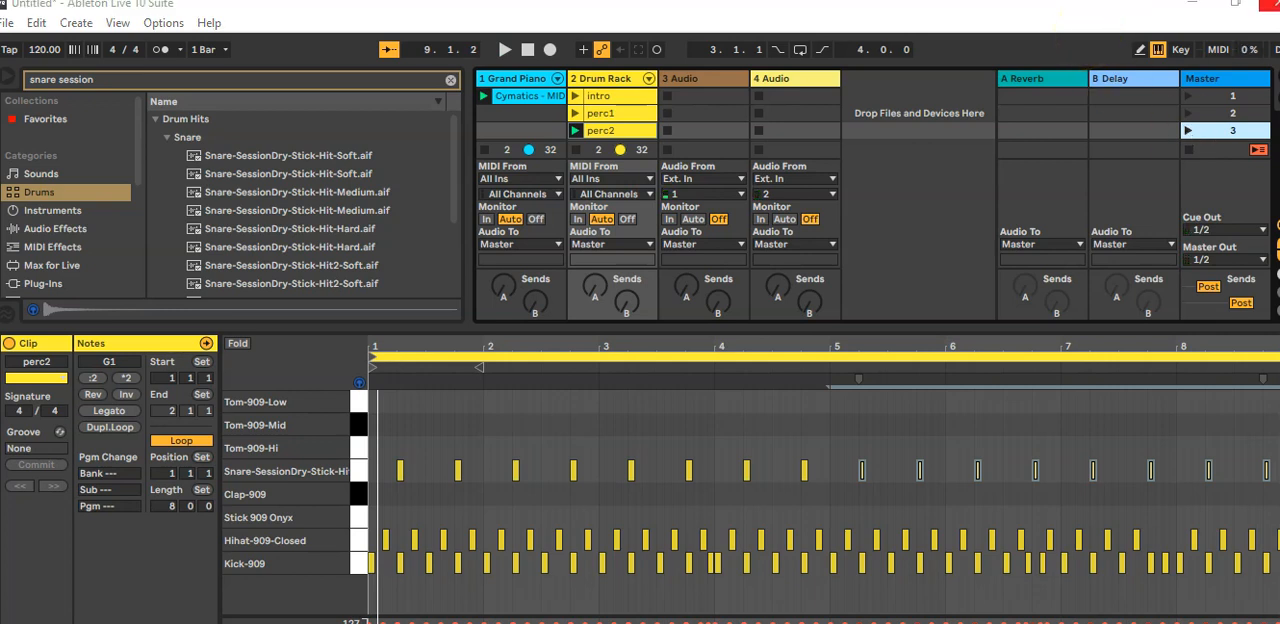
Step: In the intro clip, progressively lower the velocities of the tom notes closing bar 8, down to 70 on the last, and audition the result
left_click(598, 97)
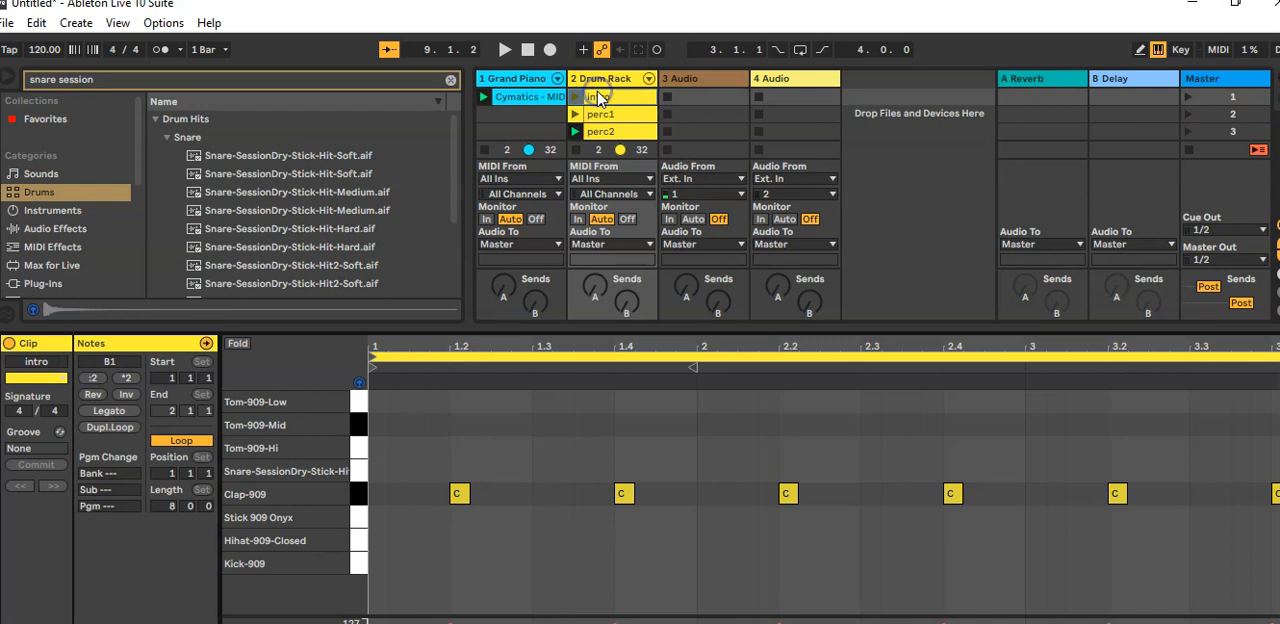
left_click_drag(1005, 345, 965, 245)
left_click_drag(818, 250, 950, 277)
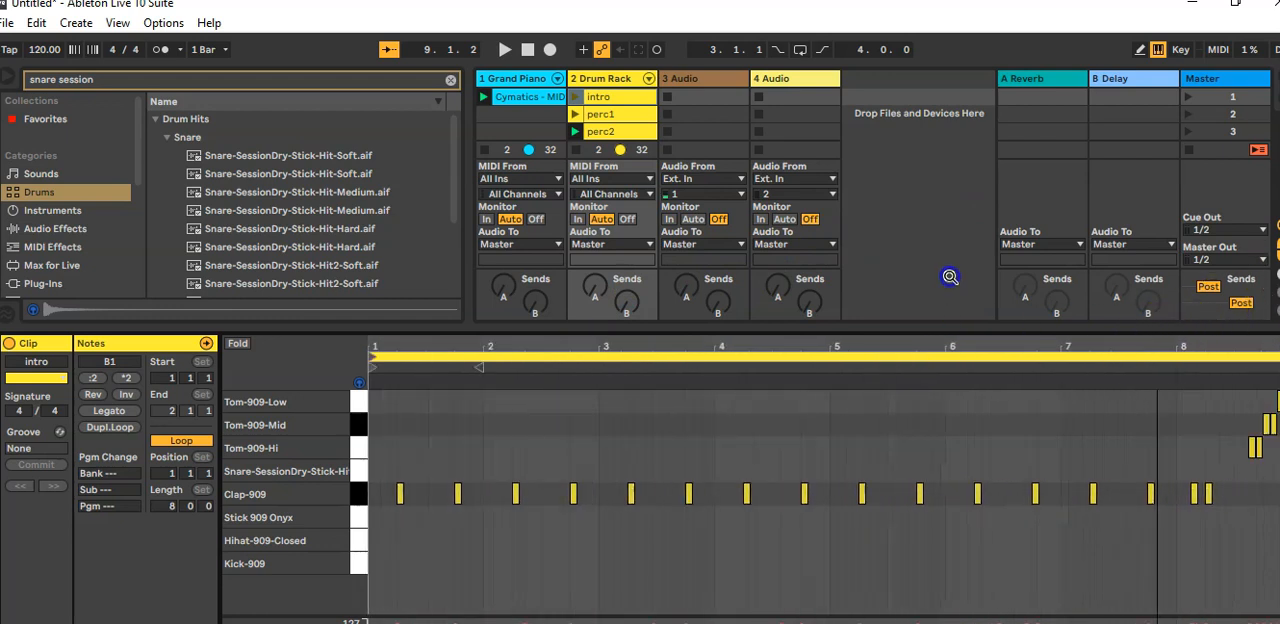
left_click_drag(1235, 253, 1135, 340)
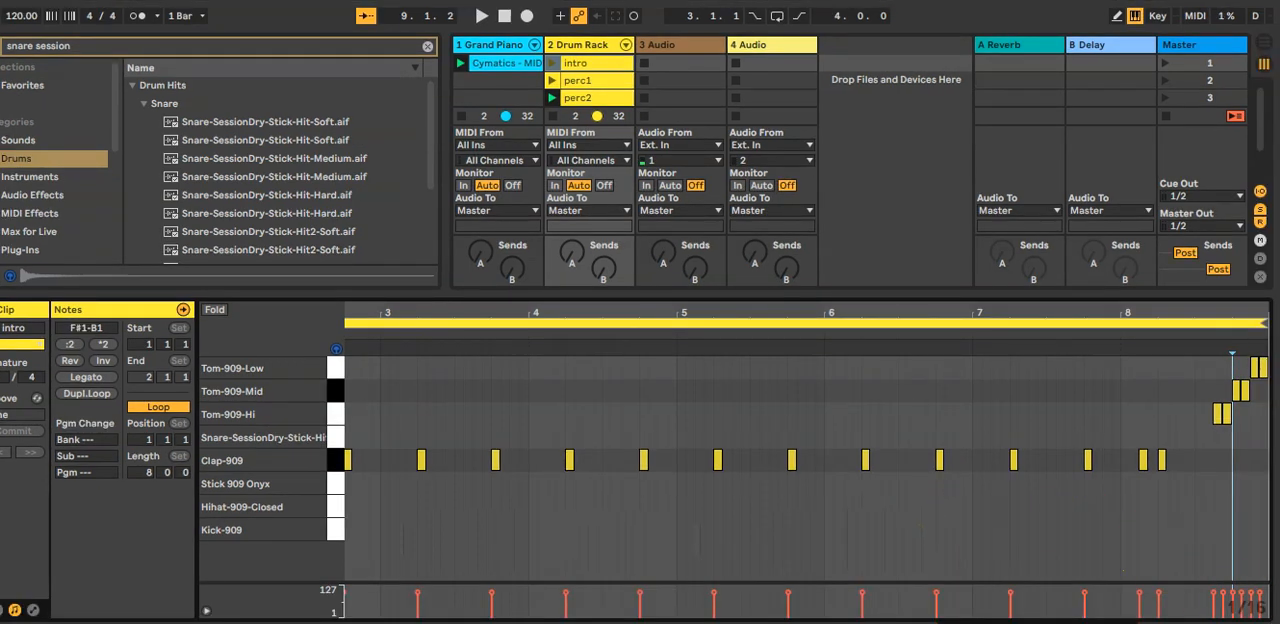
left_click_drag(1212, 303, 1047, 427)
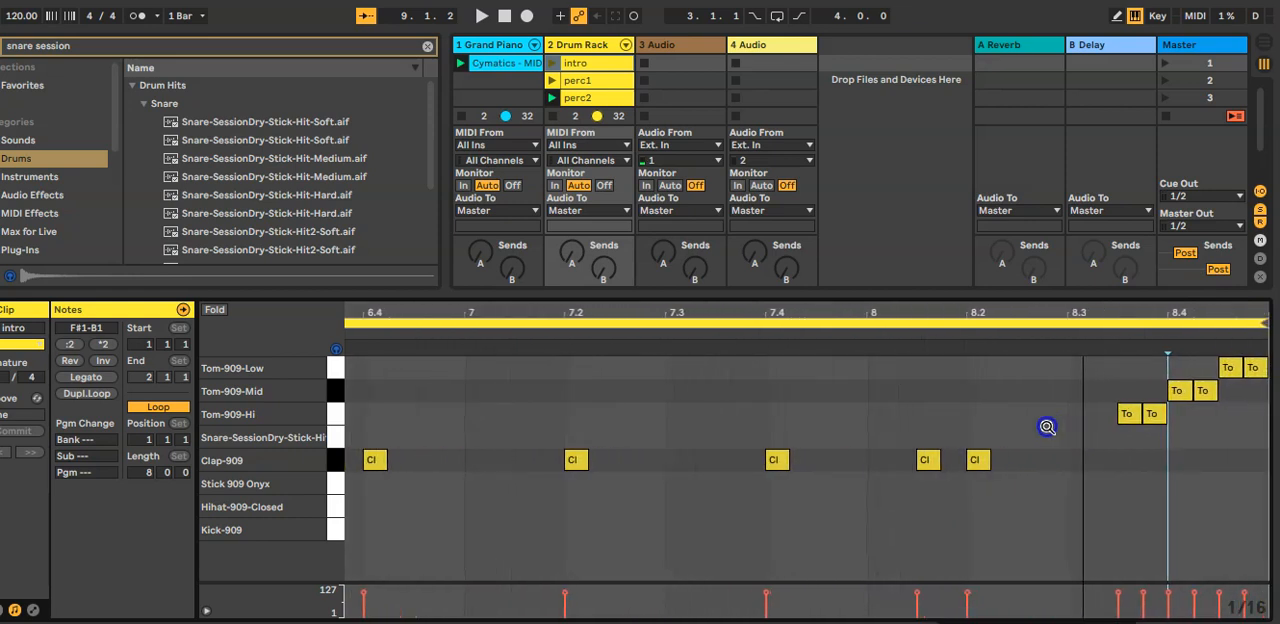
left_click_drag(1169, 597, 1172, 603)
left_click(1146, 597)
left_click(1170, 598)
left_click(1220, 596)
left_click(1244, 597)
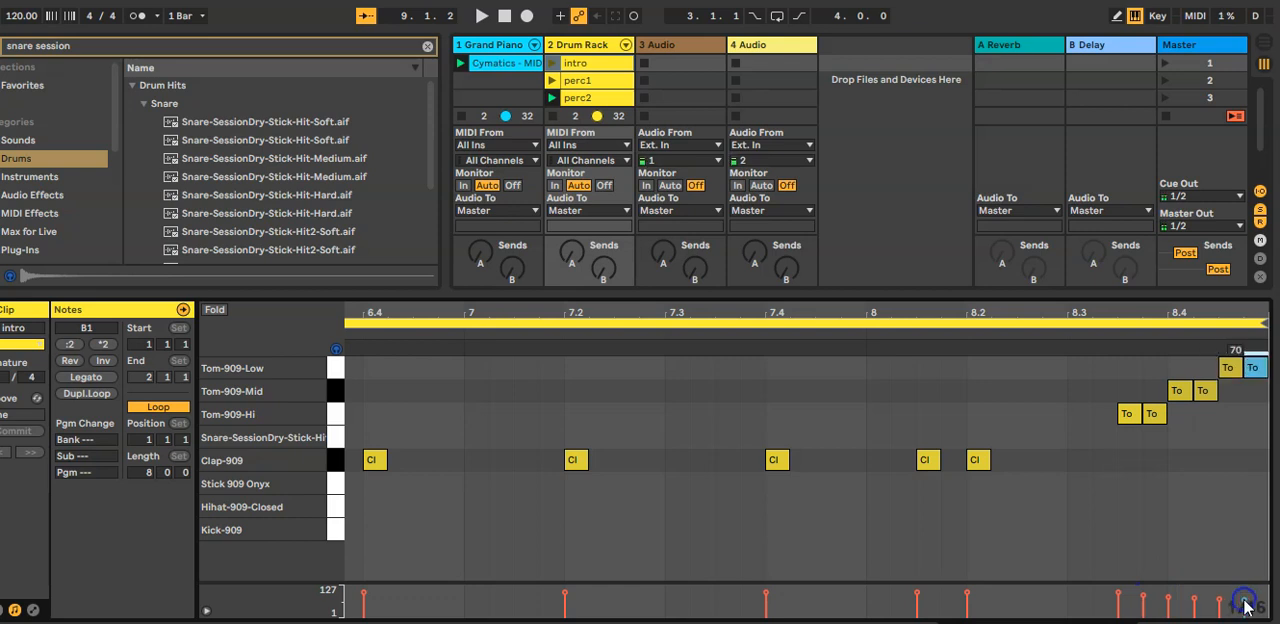
left_click(898, 337)
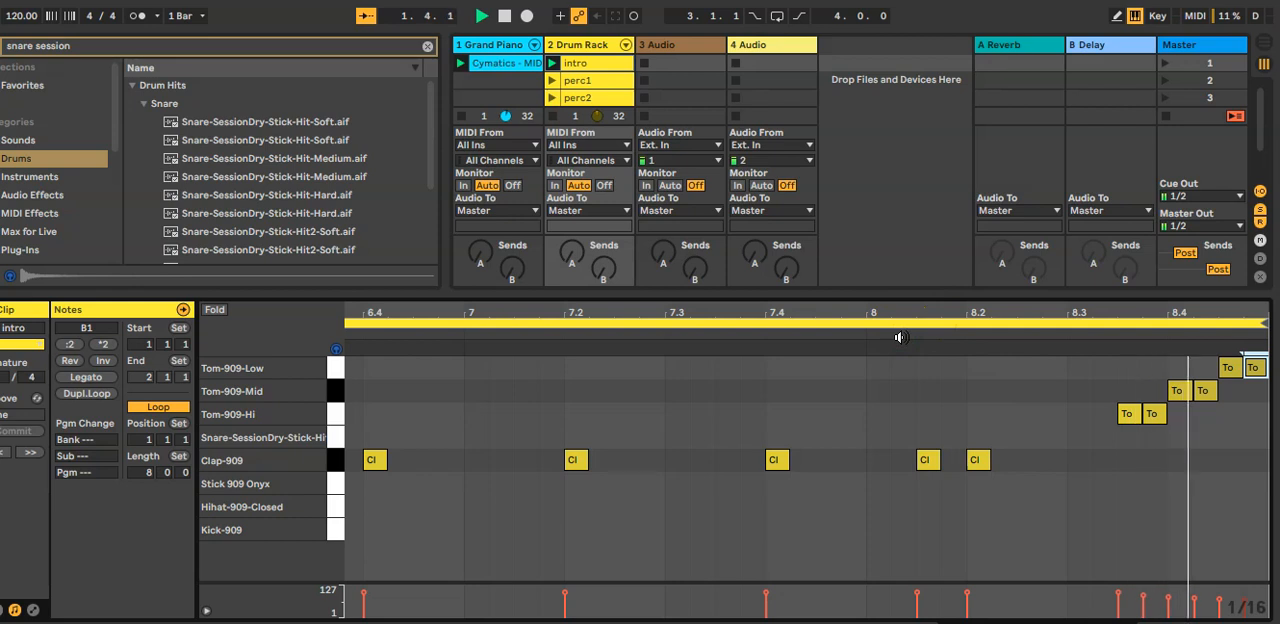
left_click(510, 16)
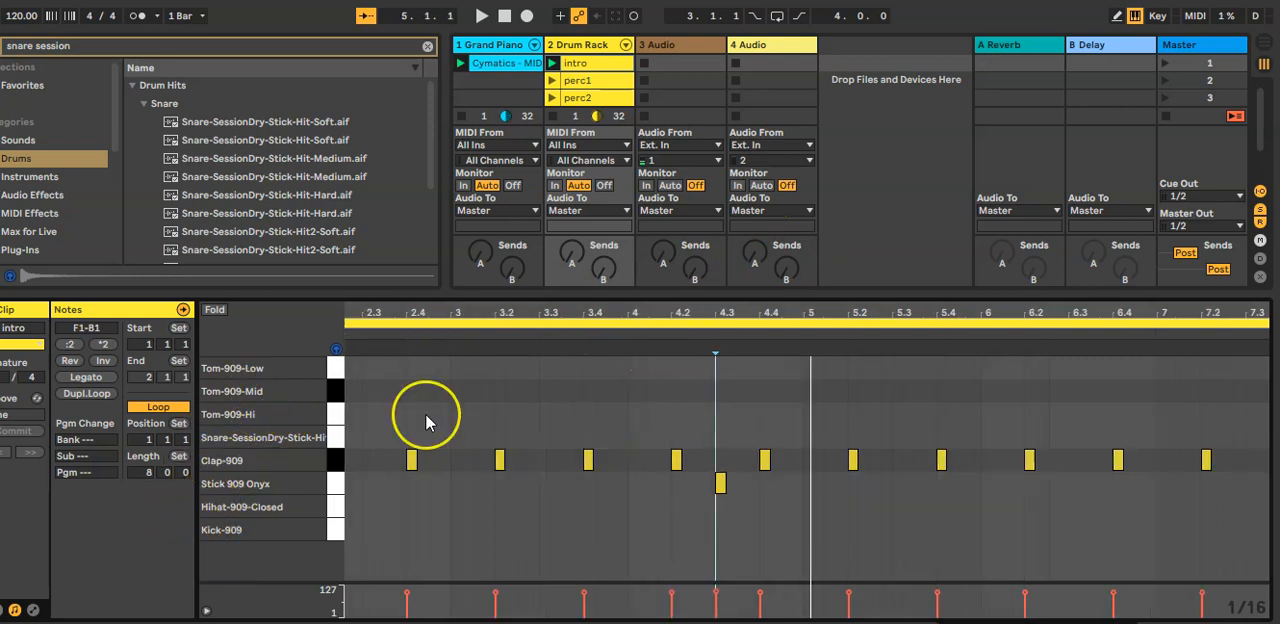
Step: Delete the Stick 909 Onyx note at 4.3 in intro and add Stick 909 Onyx notes at 5.1, 6.4.2 and 2.3.2
double_click(721, 483)
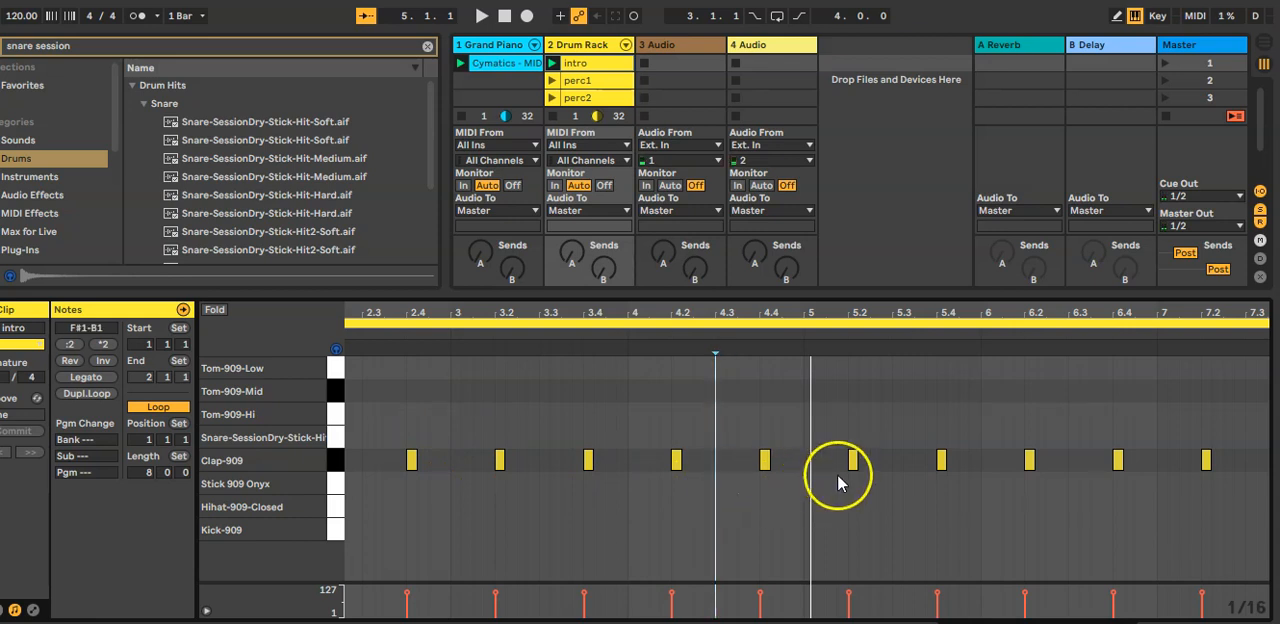
left_click(808, 480)
double_click(808, 480)
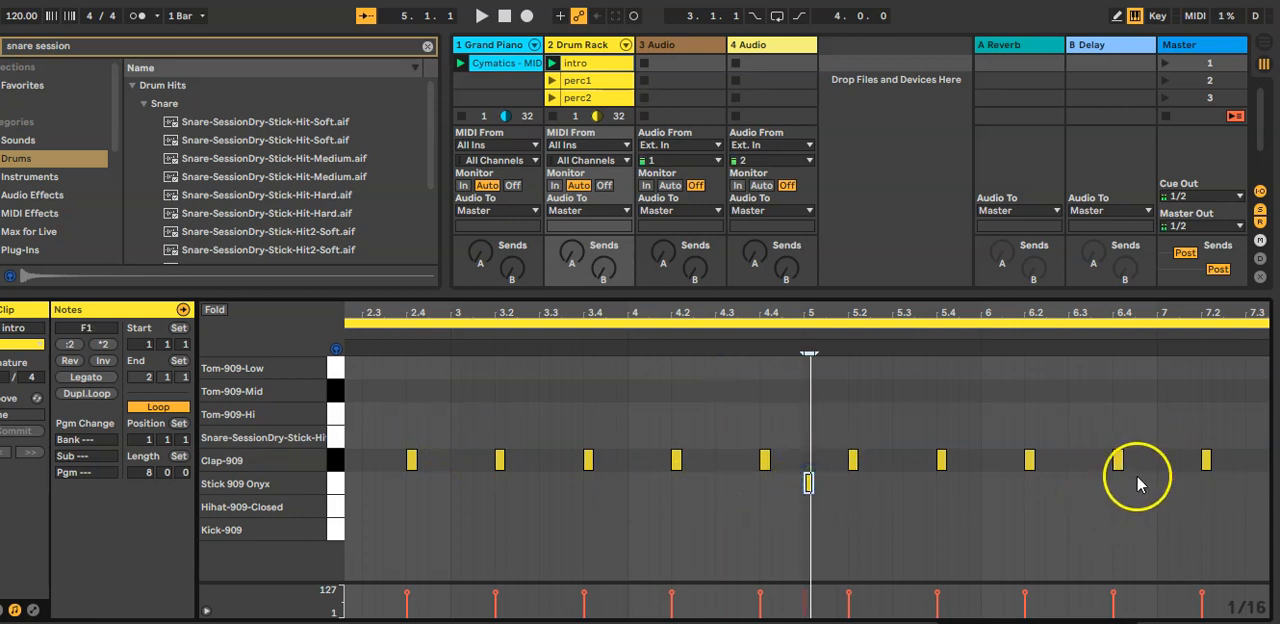
double_click(1128, 483)
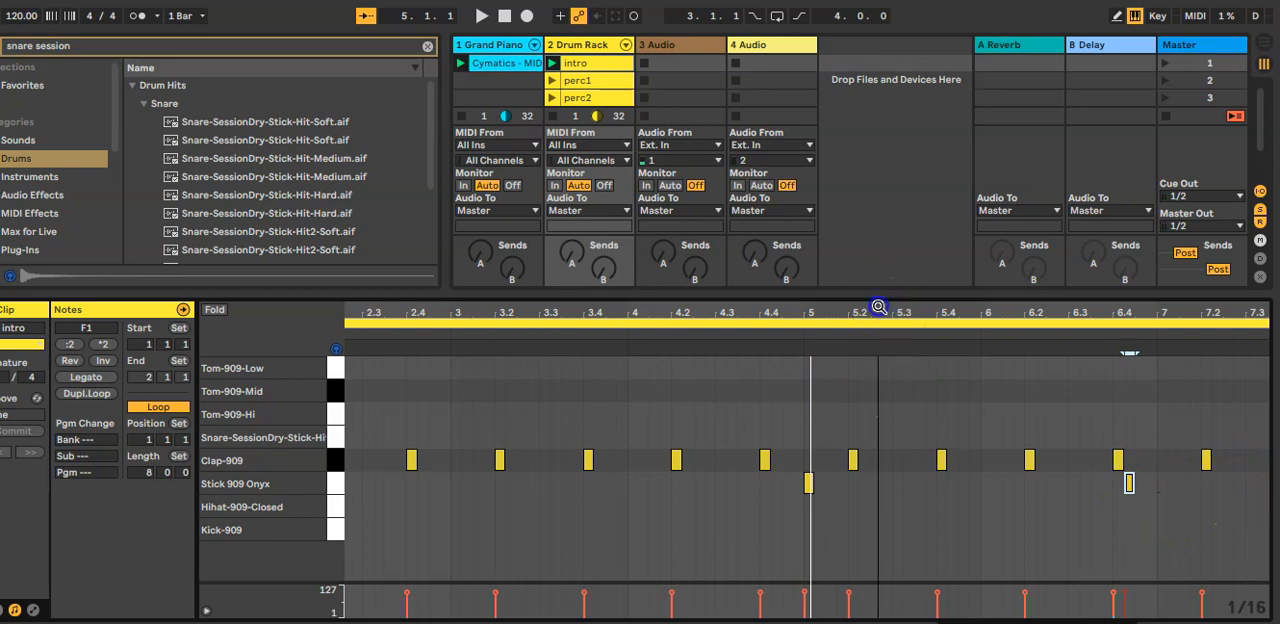
left_click_drag(872, 310, 680, 262)
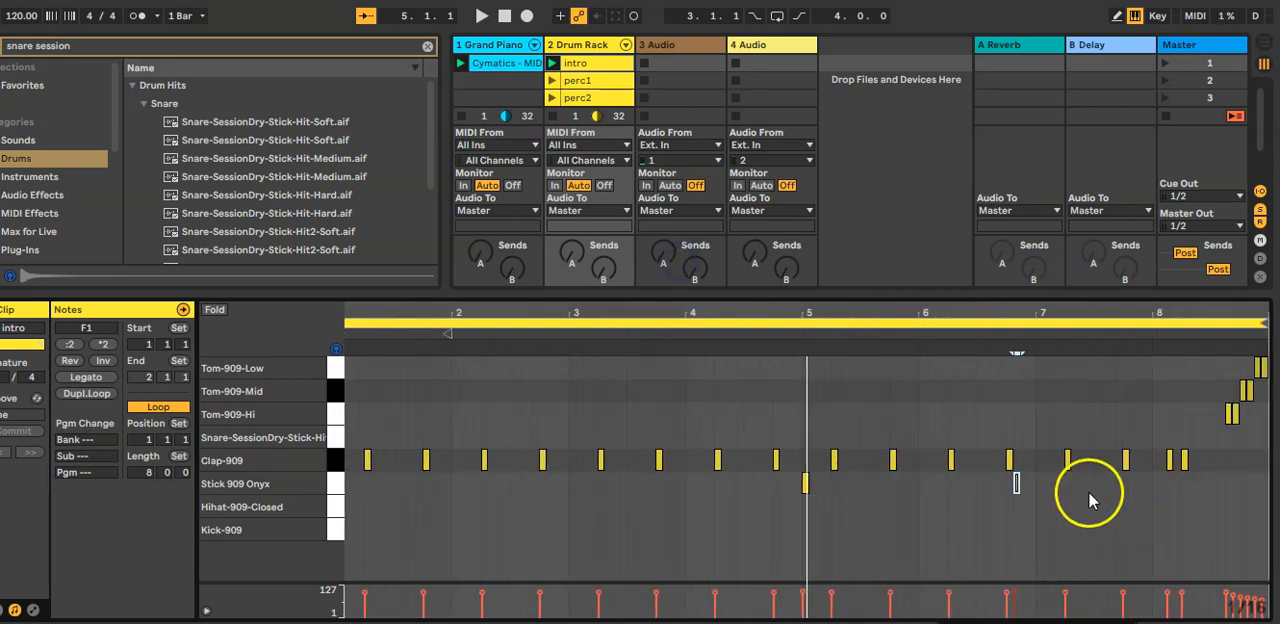
double_click(522, 486)
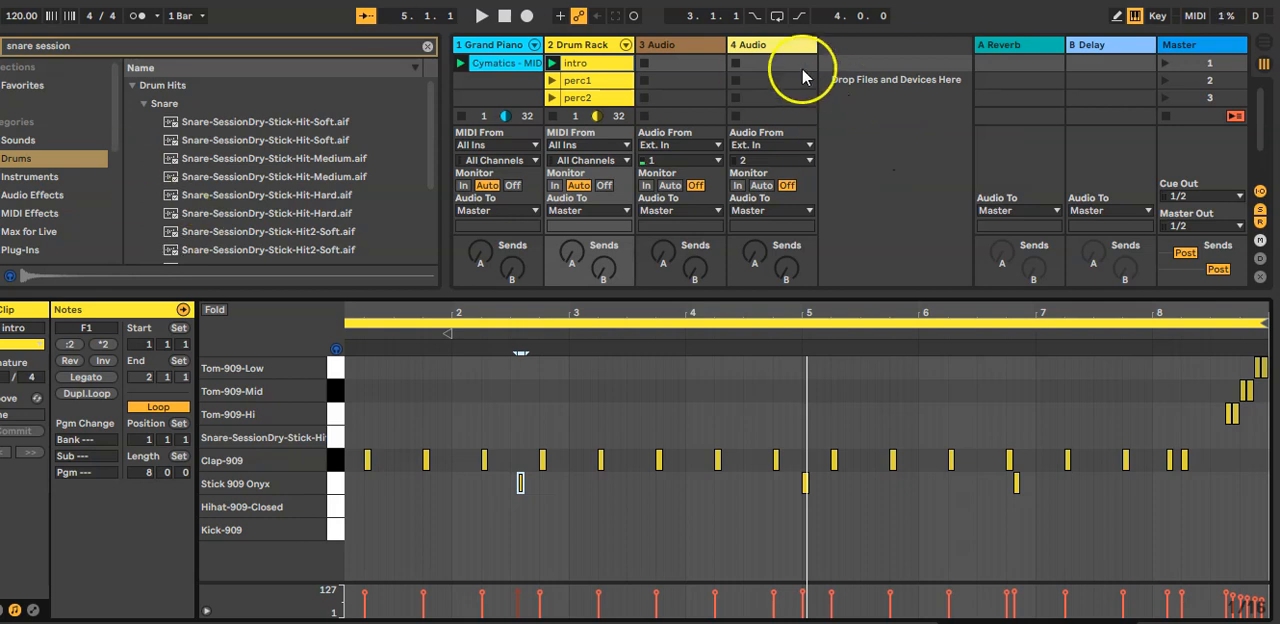
Step: Extract the Stick 909 Onyx chain from the Drum Rack track onto its own new track
left_click(577, 64)
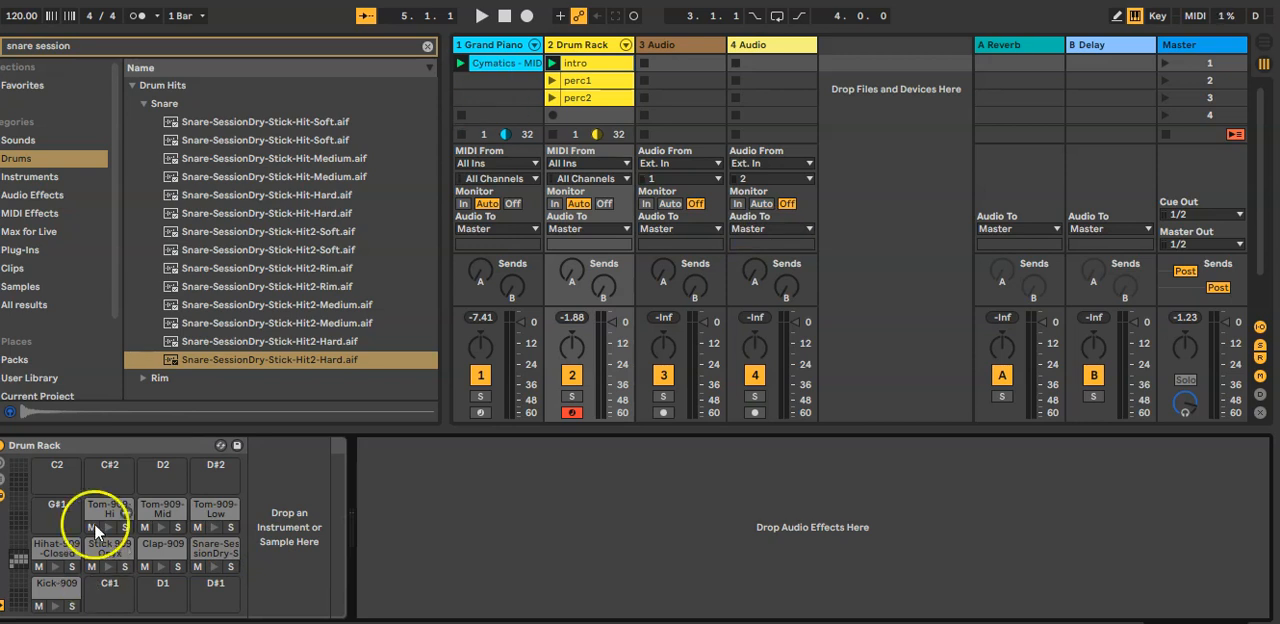
left_click(103, 552)
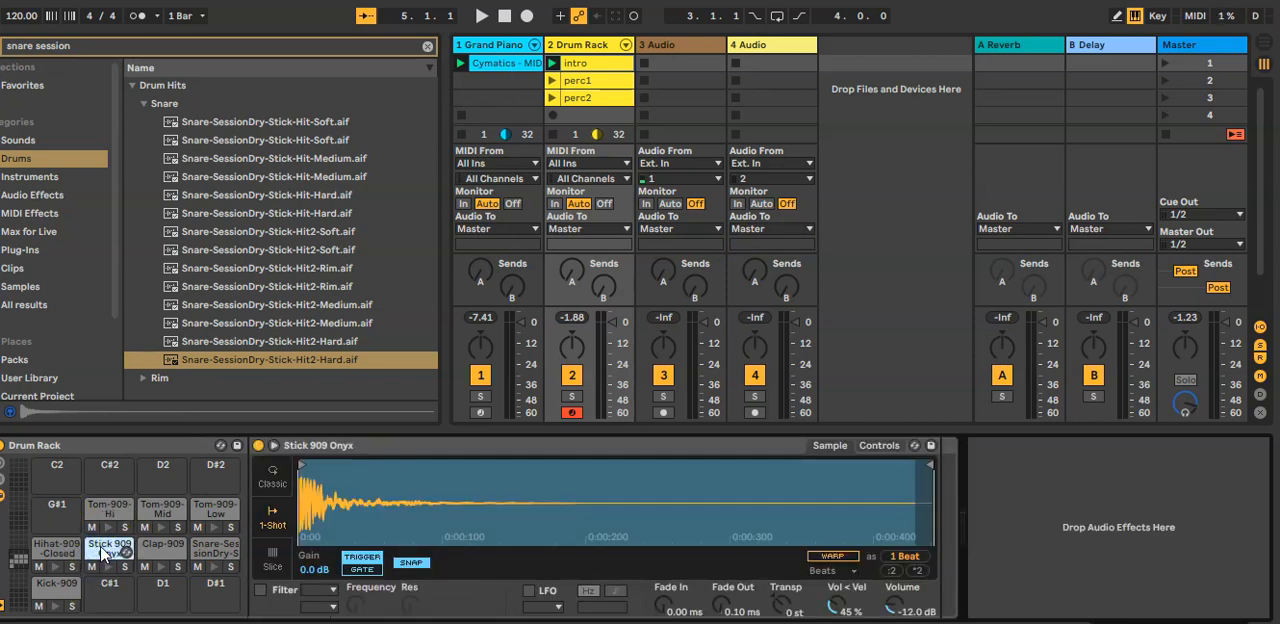
right_click(103, 553)
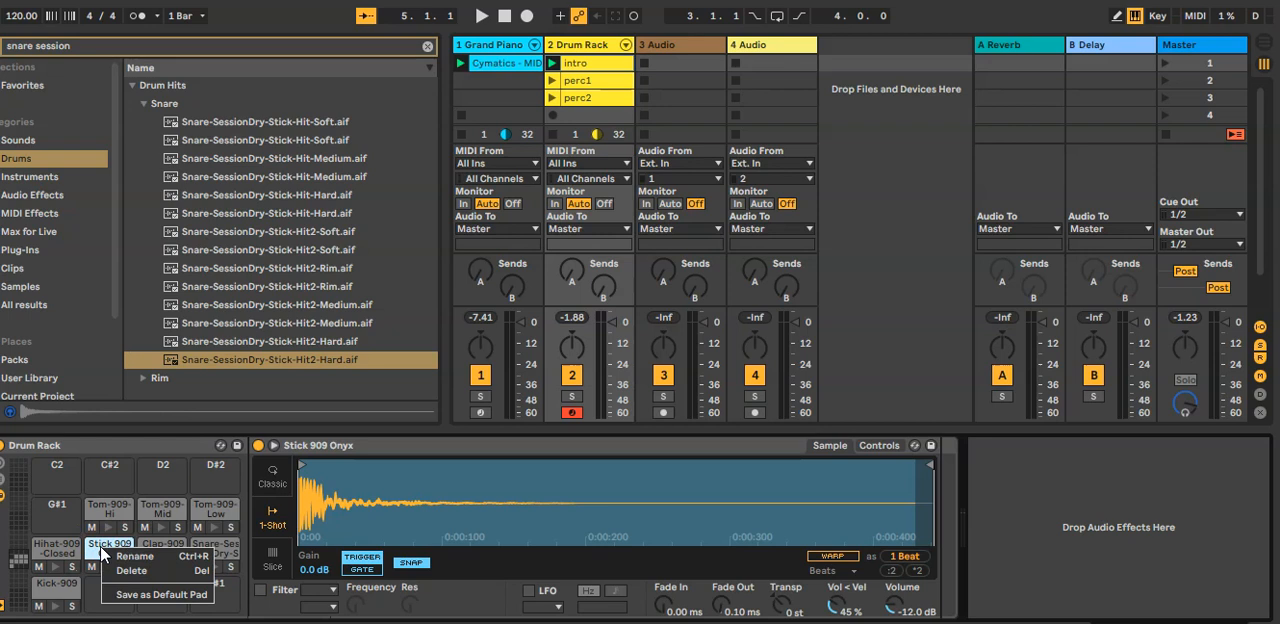
left_click(109, 548)
left_click(108, 566)
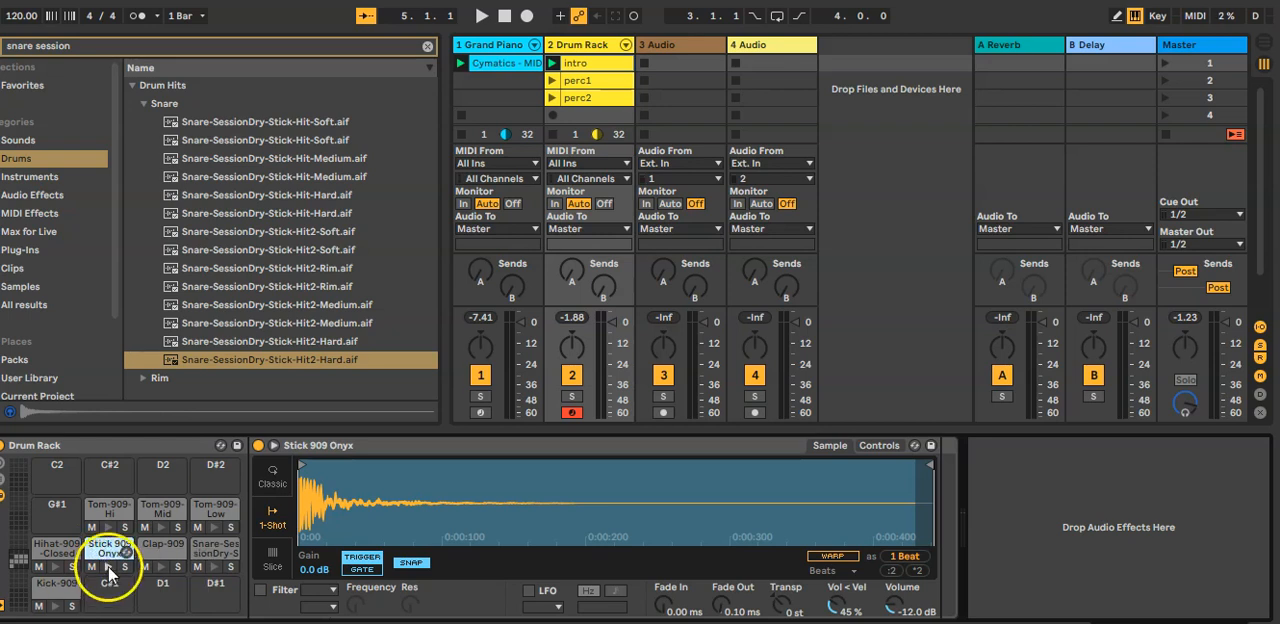
left_click(625, 45)
left_click(770, 50)
right_click(767, 96)
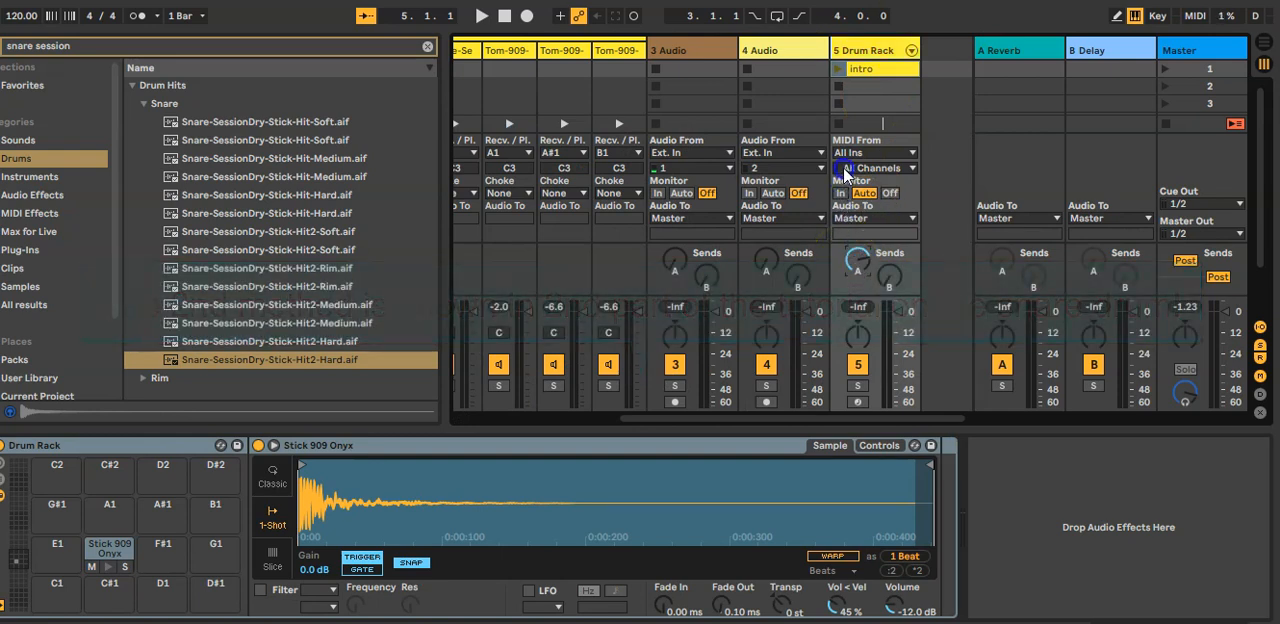
Step: Raise sends A and B on the extracted Stick 909 Onyx track and play scene 1 to hear the reverb and delay
left_click_drag(890, 277, 900, 67)
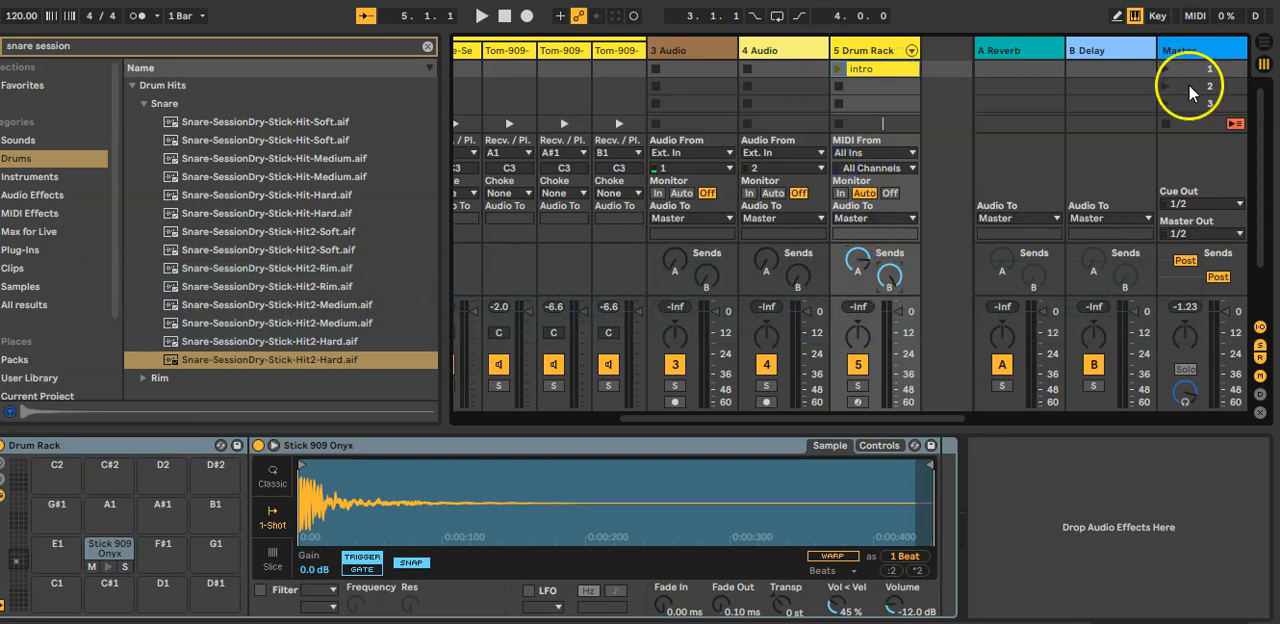
left_click(1160, 68)
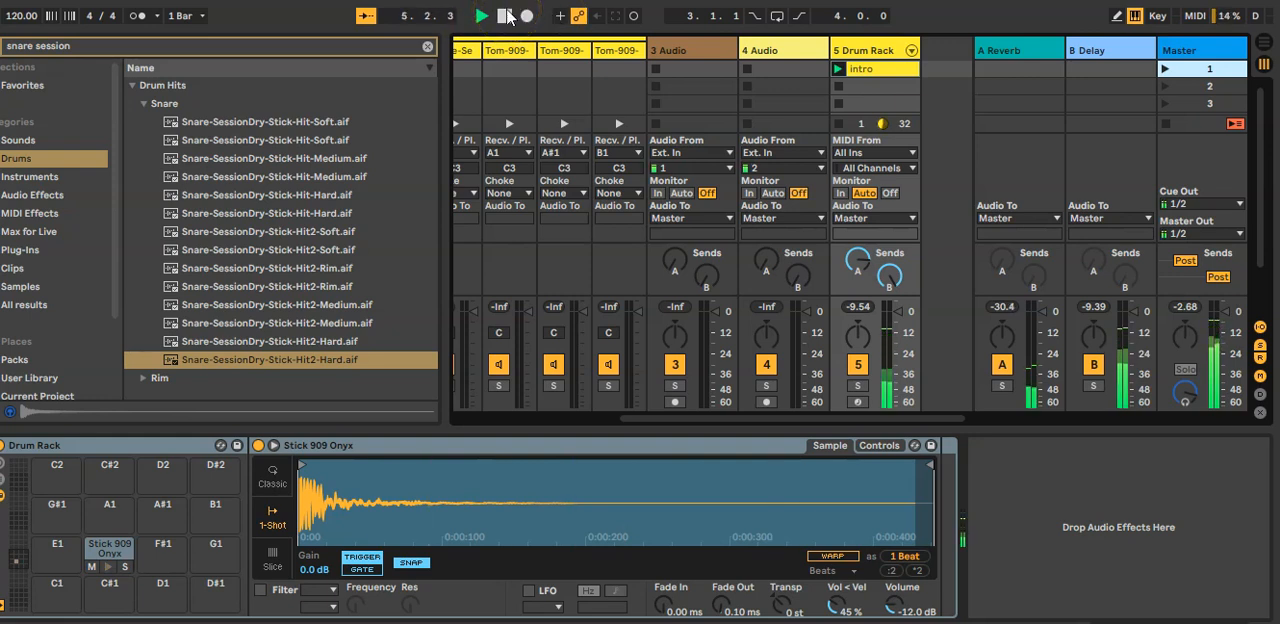
left_click(507, 15)
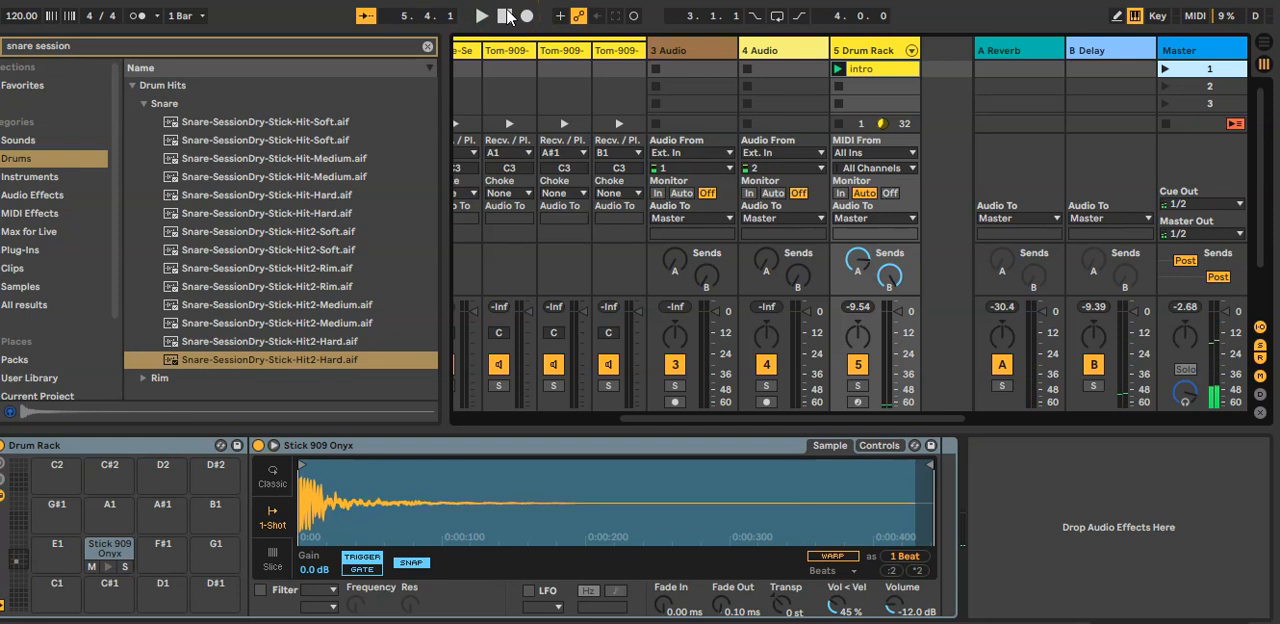